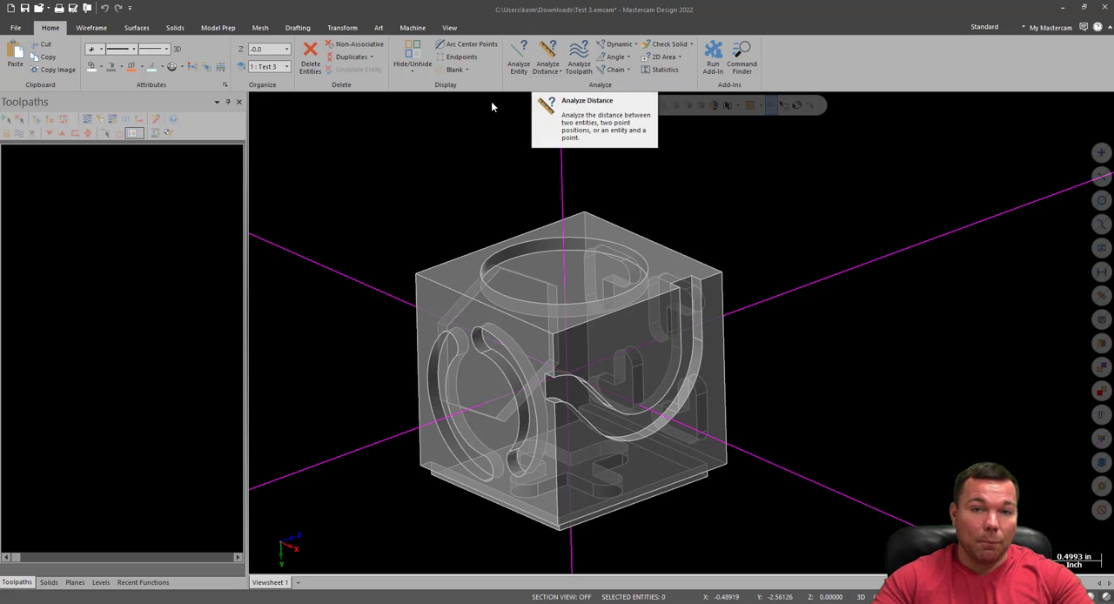
Launch the Mastercam 2022 Tool Manager utility
key(super)
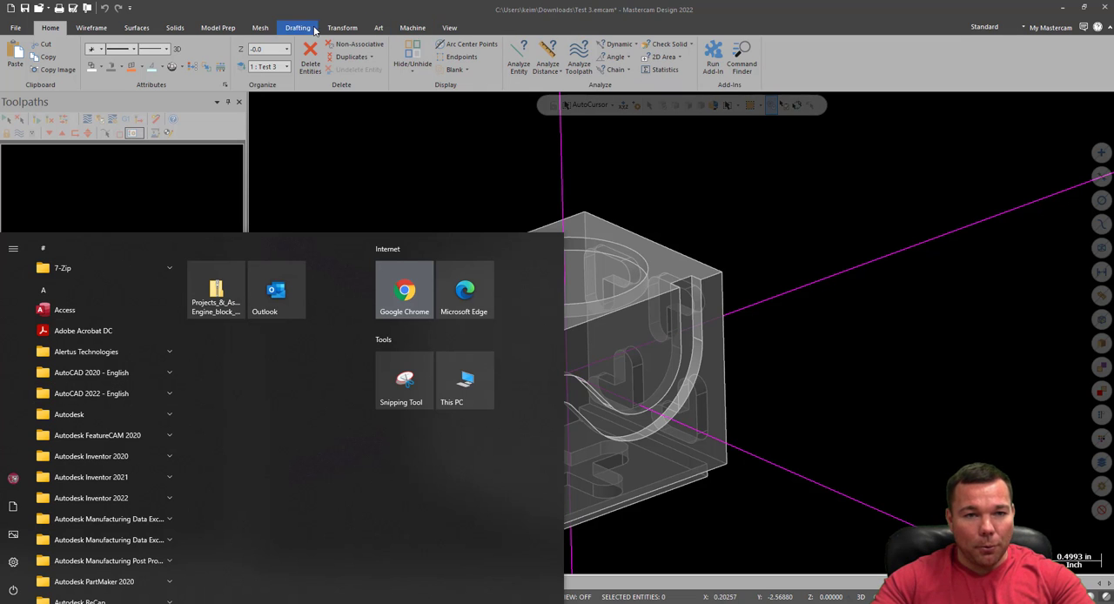
click(412, 27)
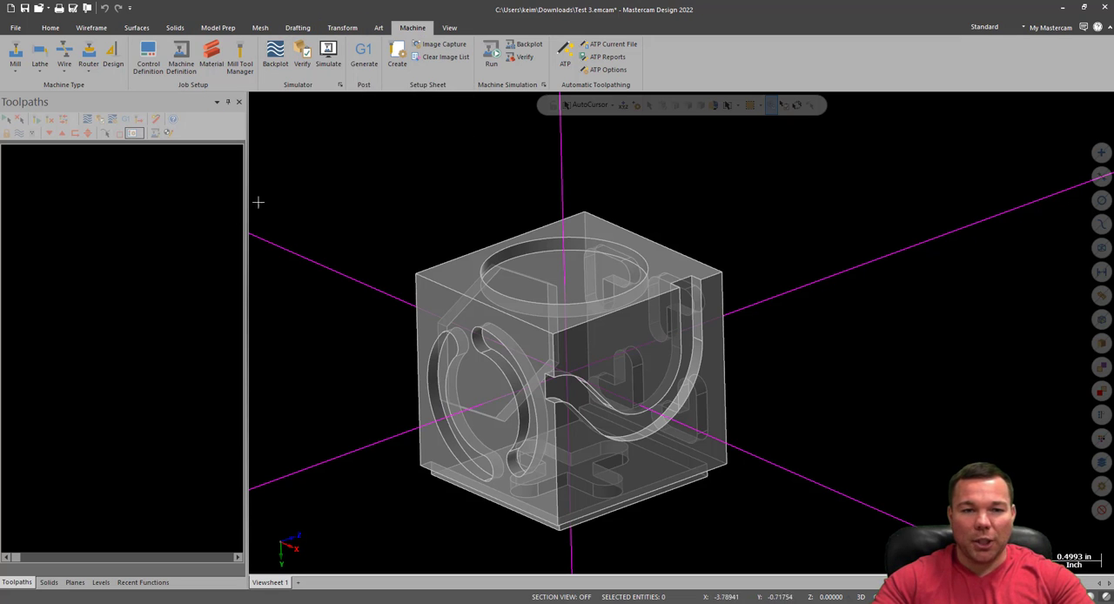
key(super)
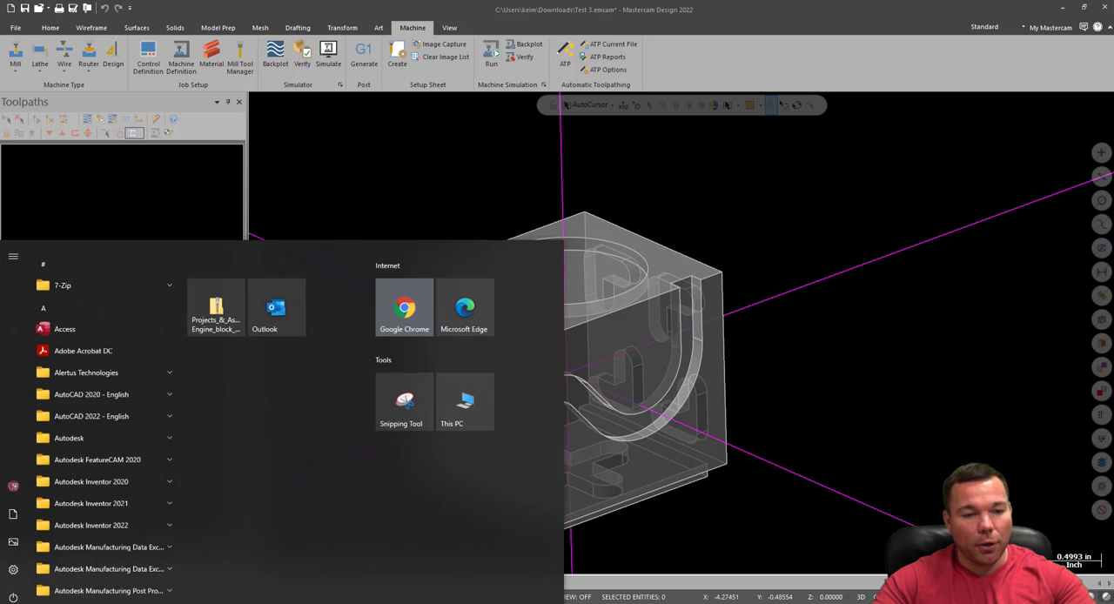
scroll(65, 522, down, 10)
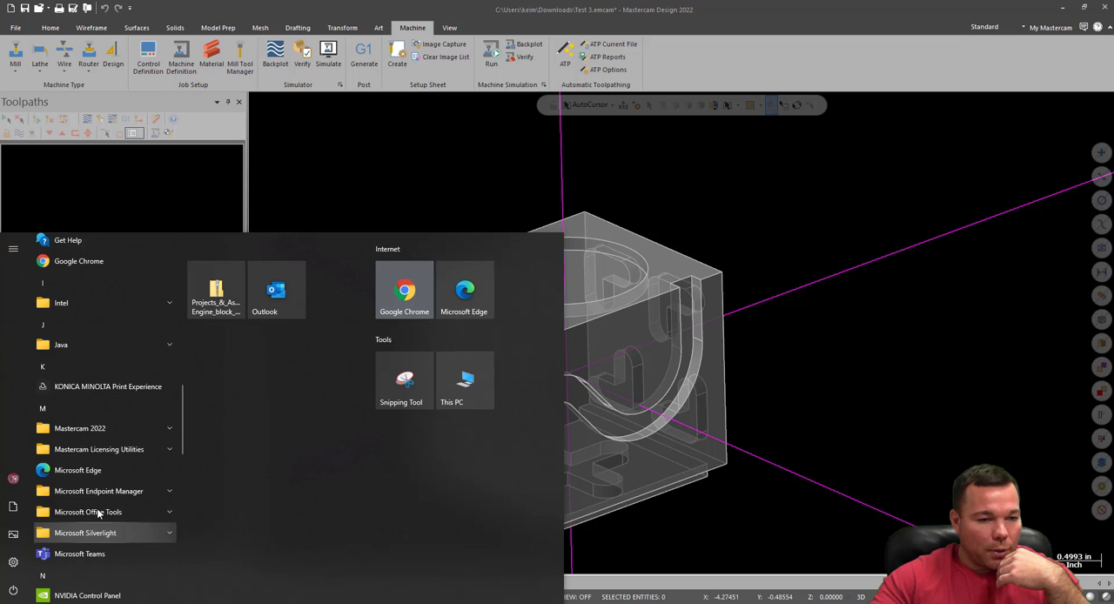
click(95, 431)
scroll(122, 545, down, 2)
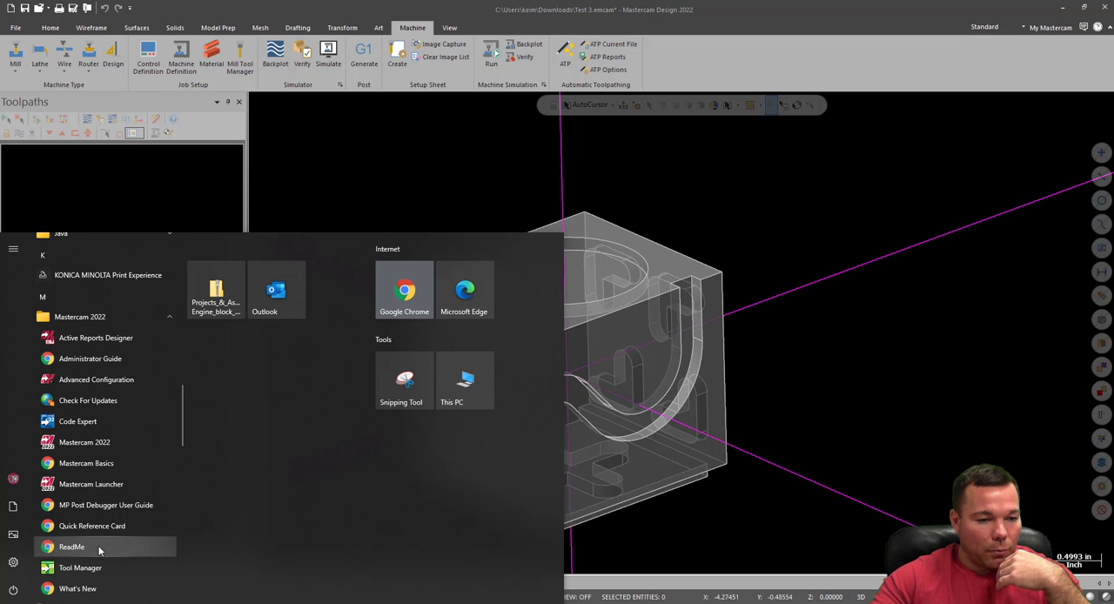
click(91, 567)
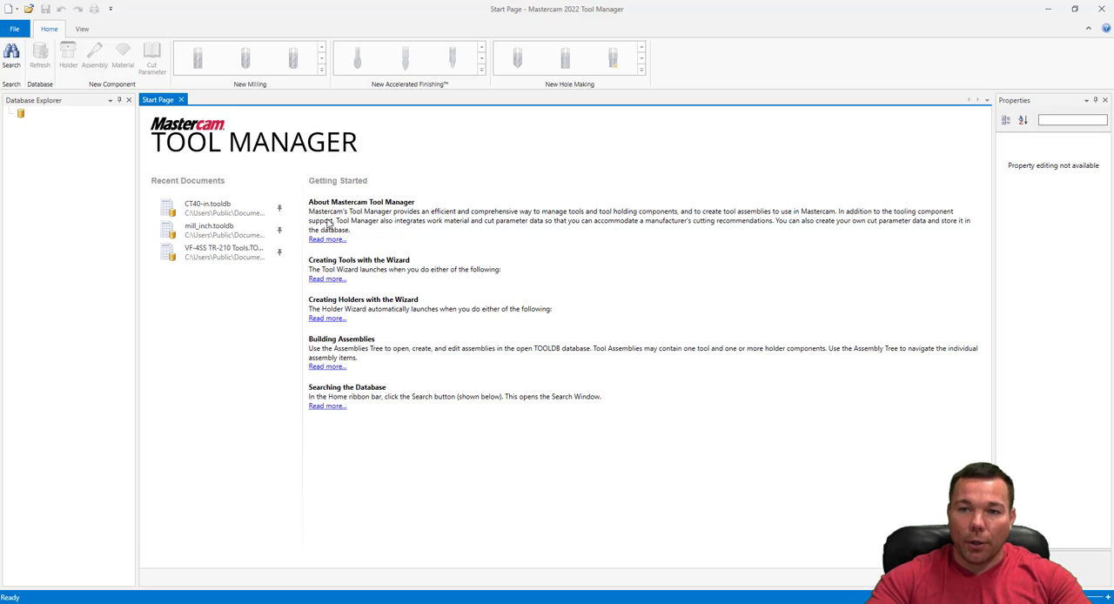
Dismiss the start page and open the CT40-in tool database from the shared mill Tools folder
click(181, 99)
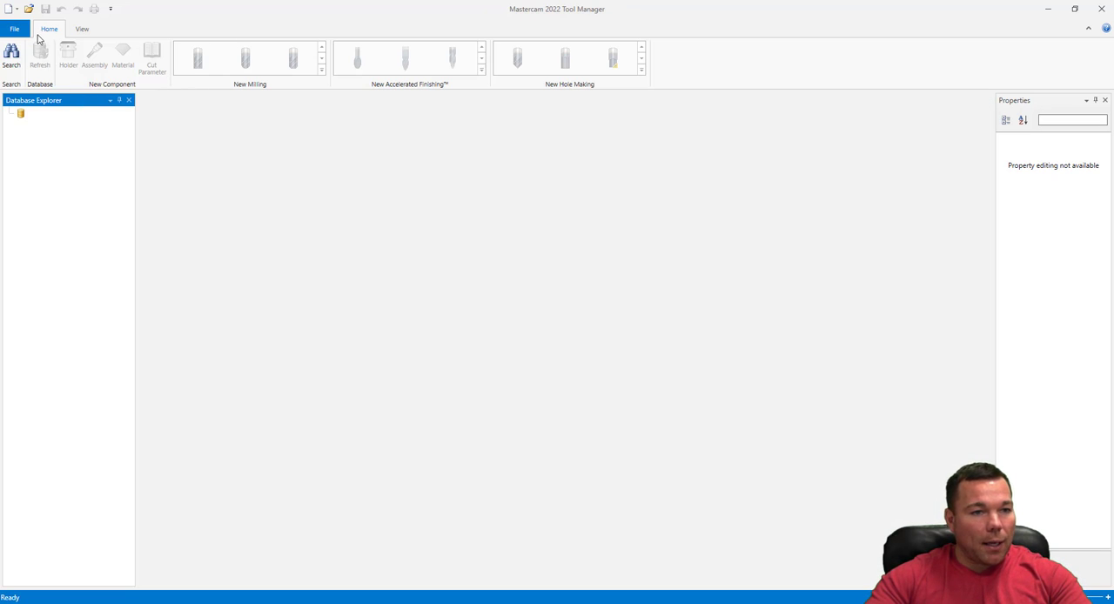
click(29, 9)
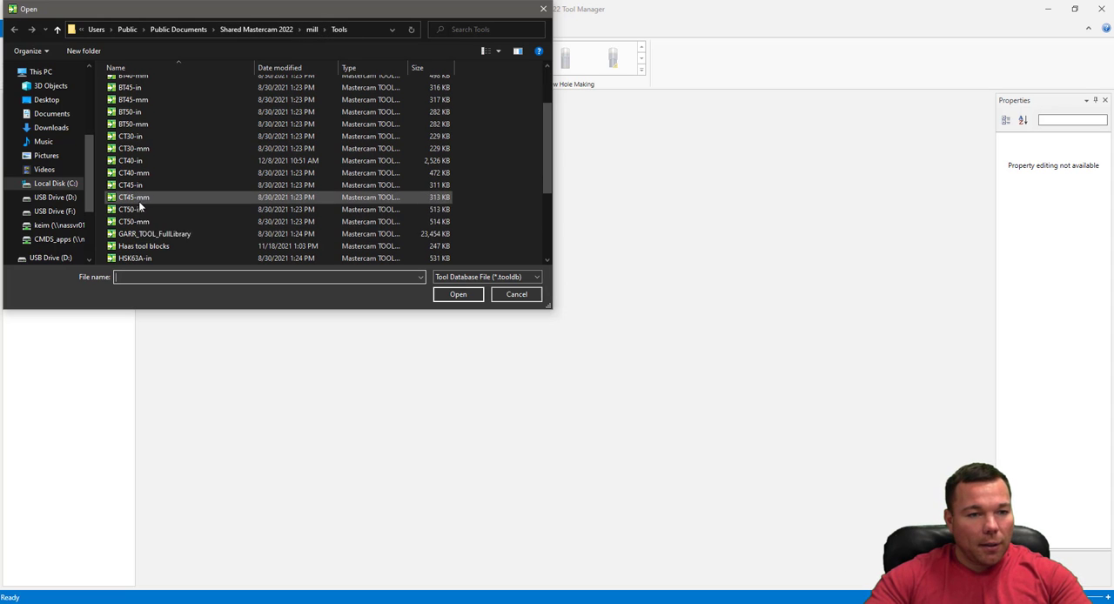
scroll(139, 209, down, 2)
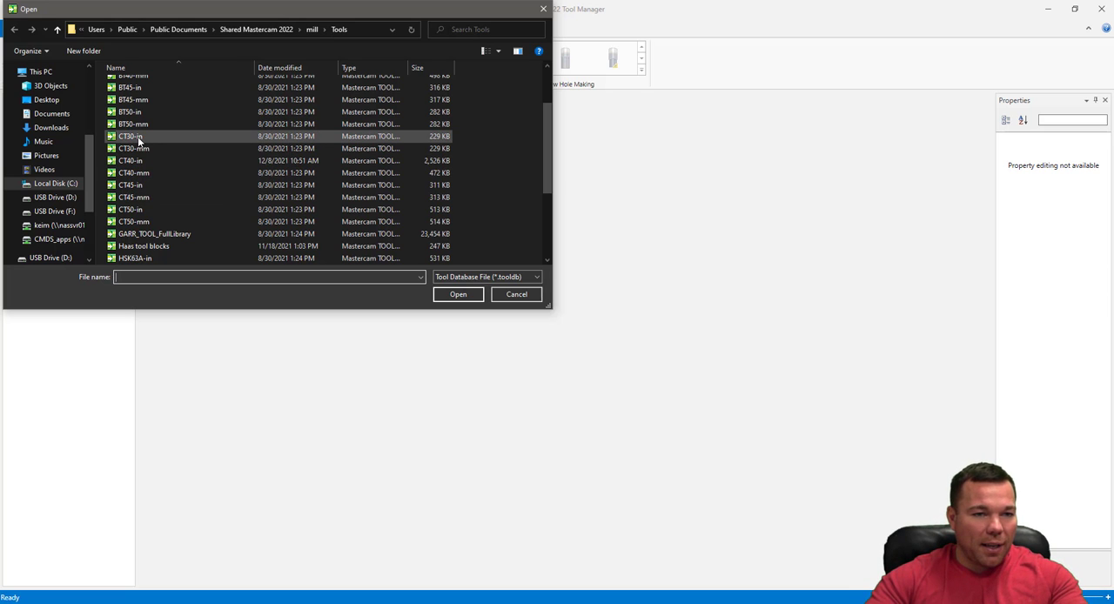
double_click(136, 160)
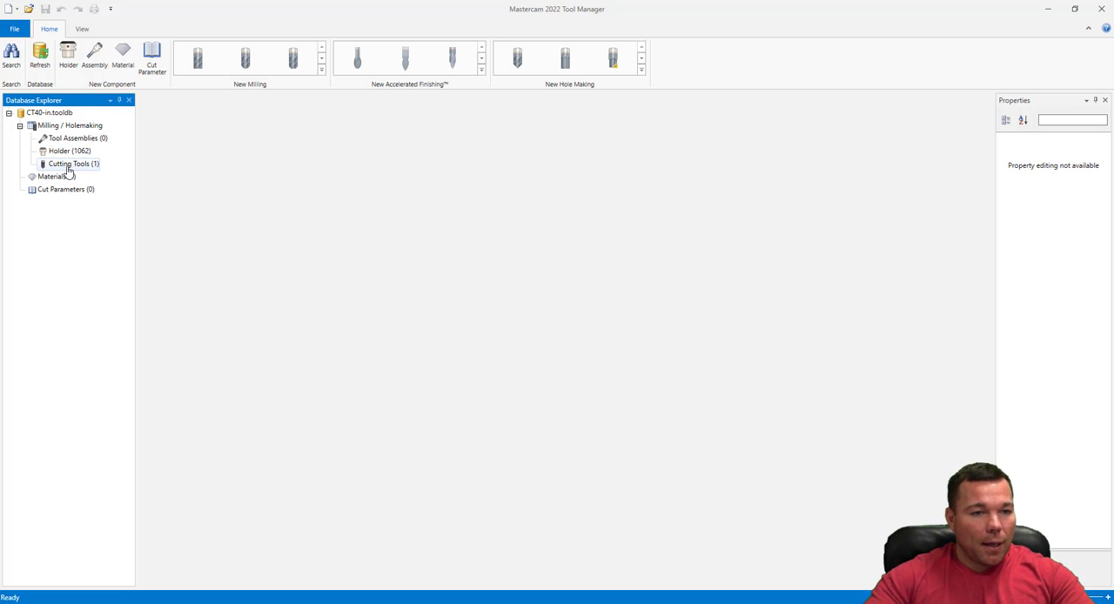
Delete the 0.1875 Engraving Bit from the database's cutting tools
click(69, 166)
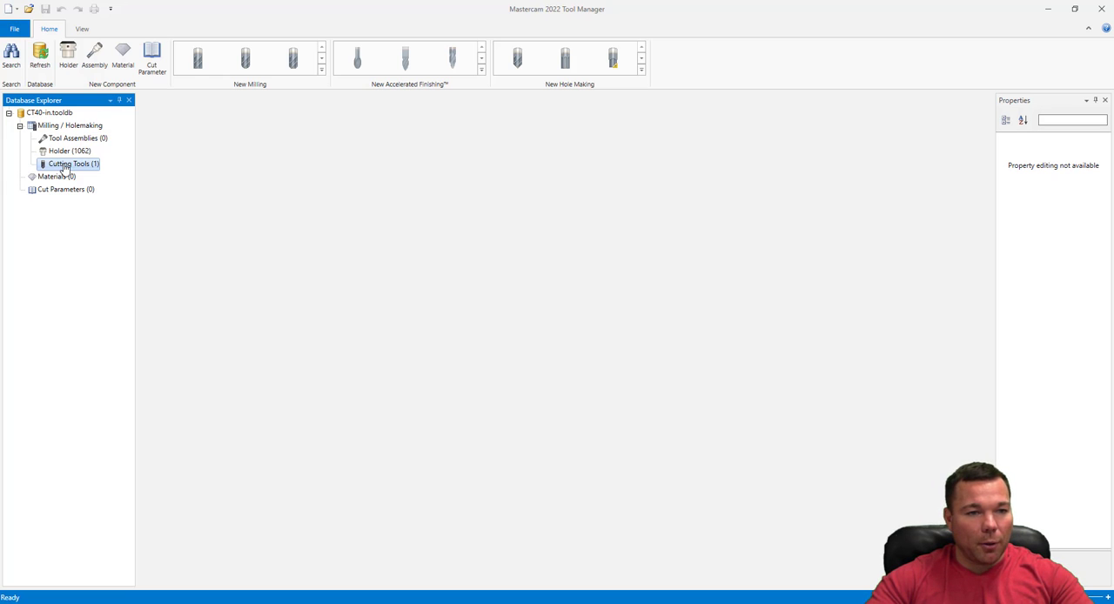
double_click(63, 167)
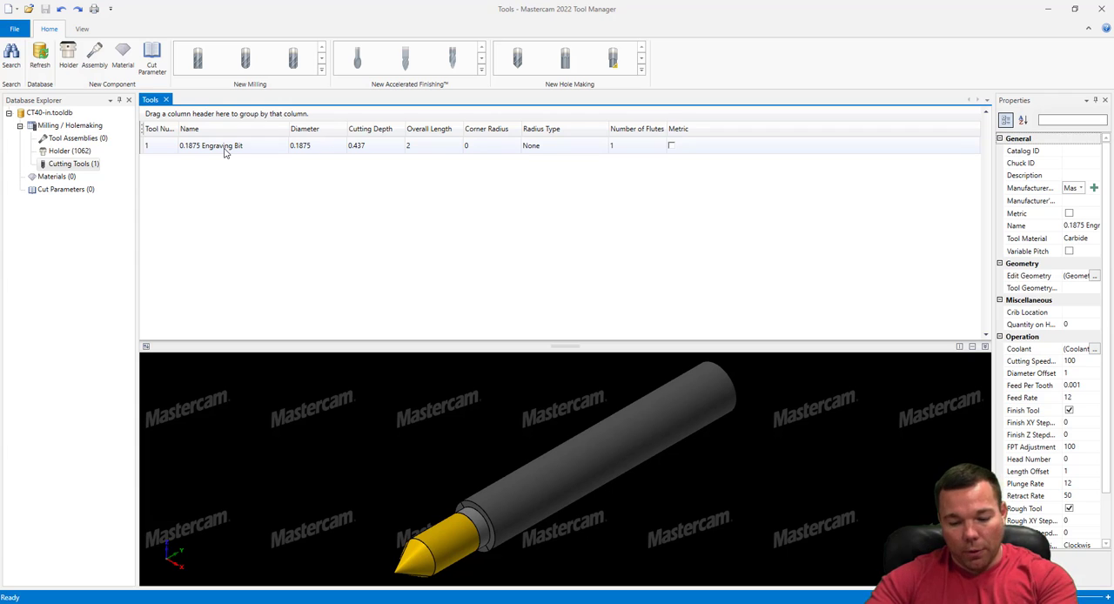
key(Delete)
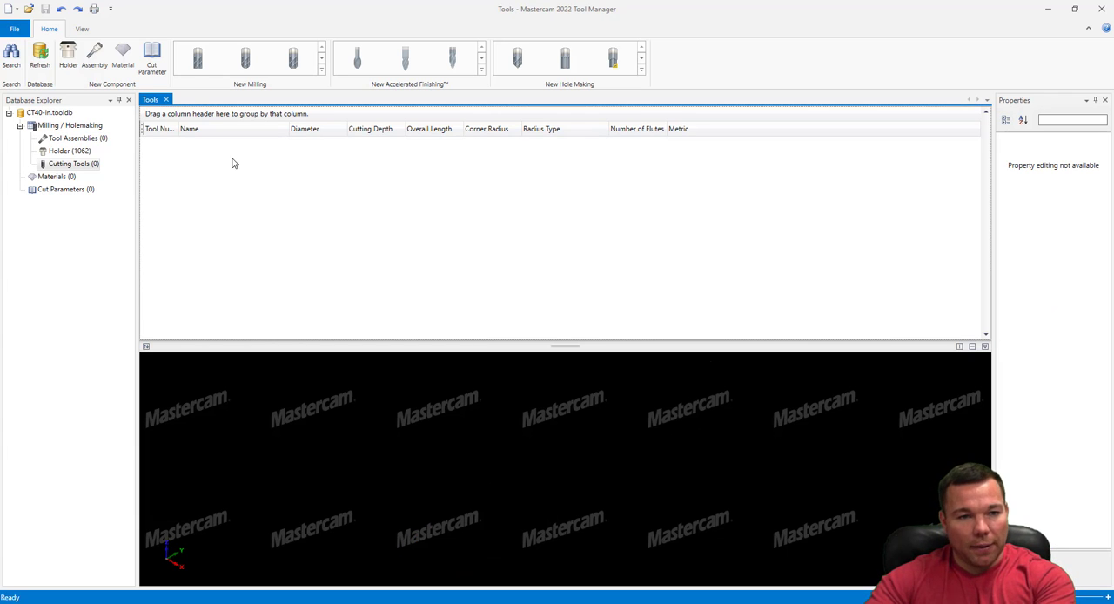
Browse the CT40-in database's holder list and preview holder C4Y3-M032
click(68, 151)
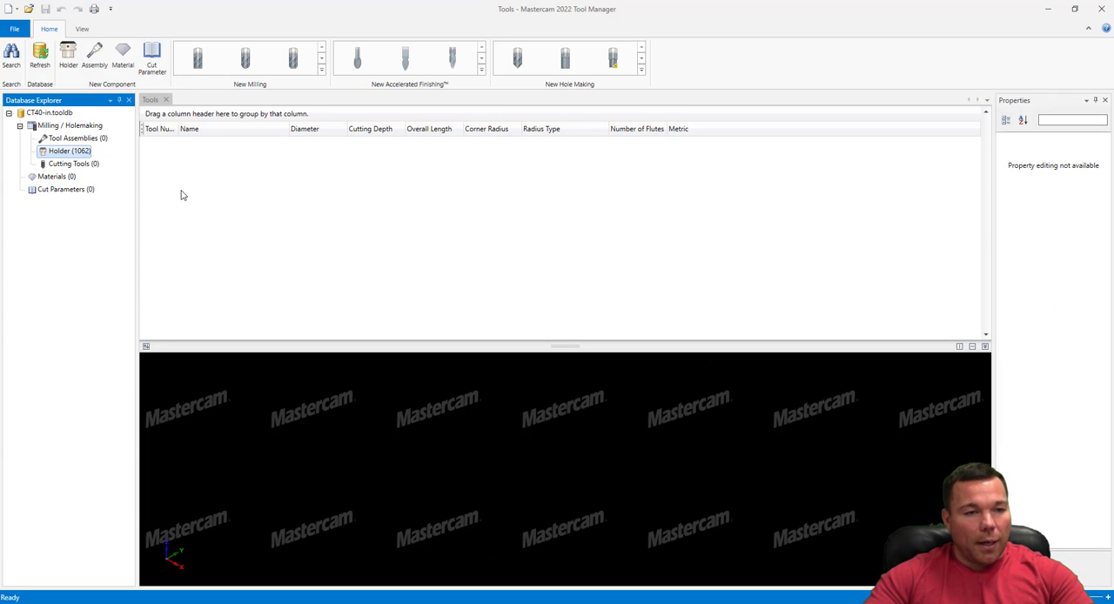
click(75, 165)
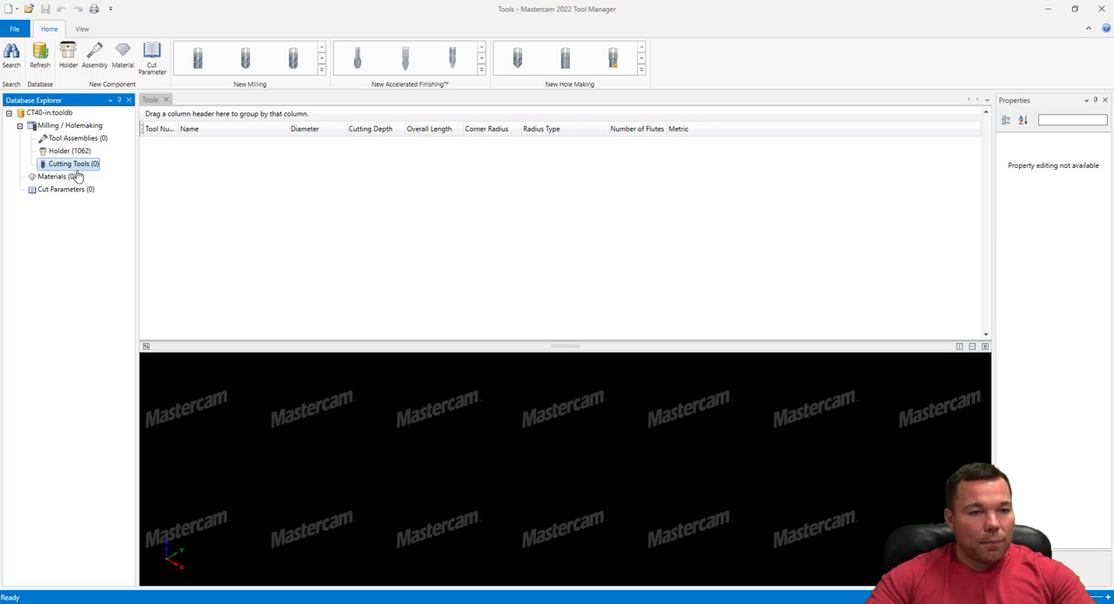
click(68, 152)
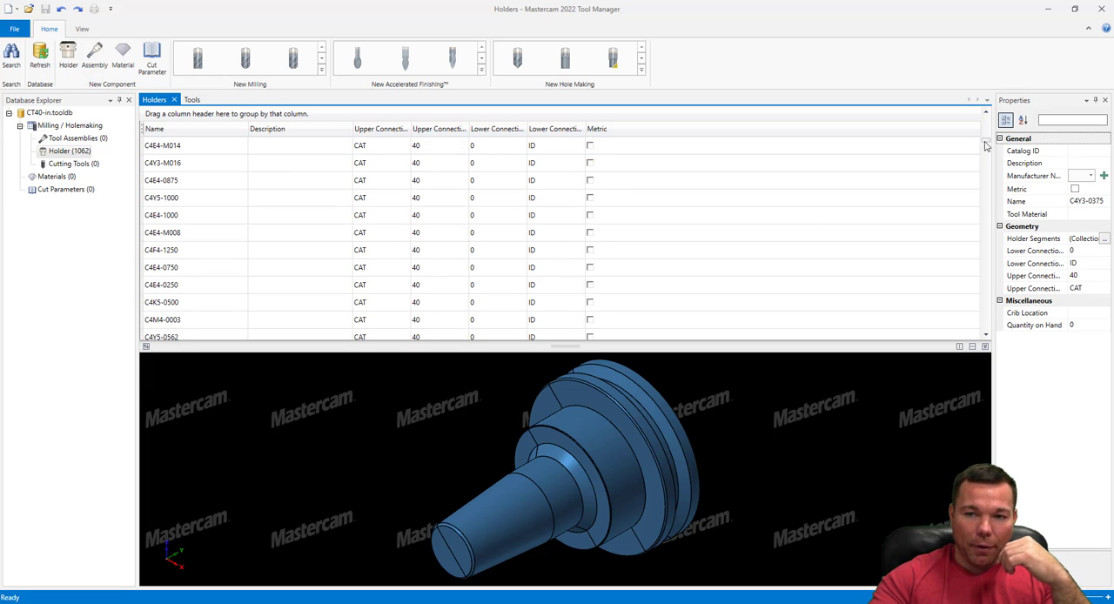
drag(986, 145, 998, 223)
click(999, 223)
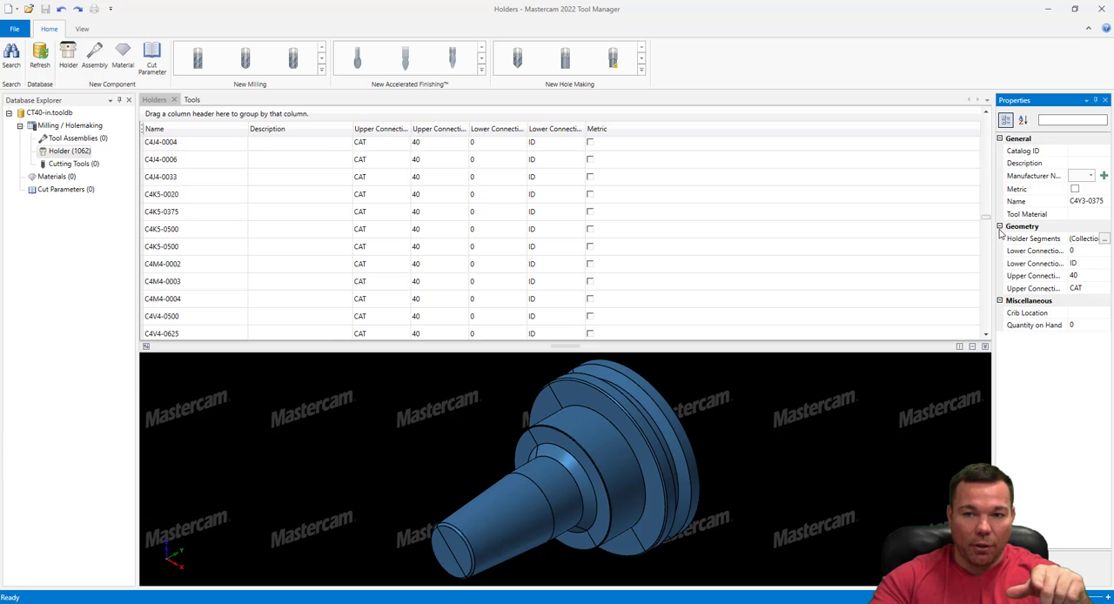
drag(986, 218, 984, 117)
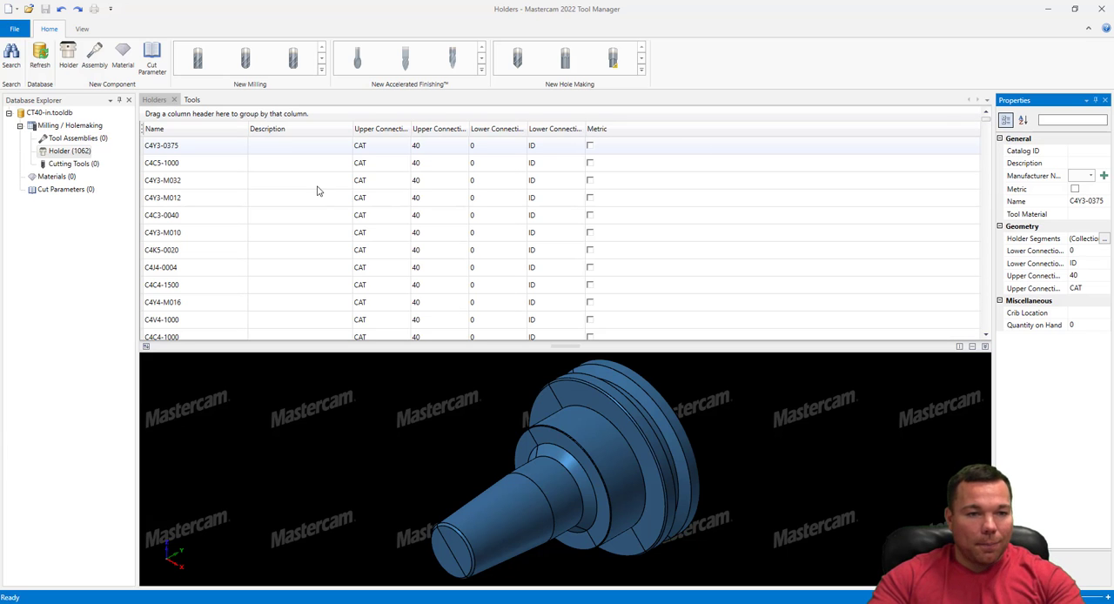
click(401, 186)
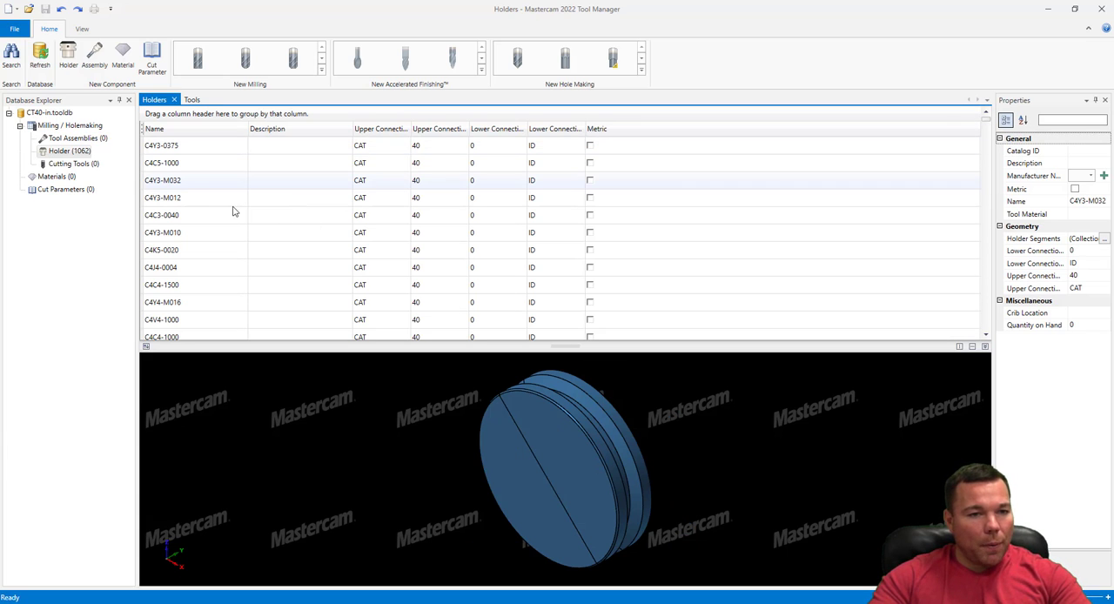
Start a new thread mill among the cutting tools and set its thread form to Metric
click(61, 165)
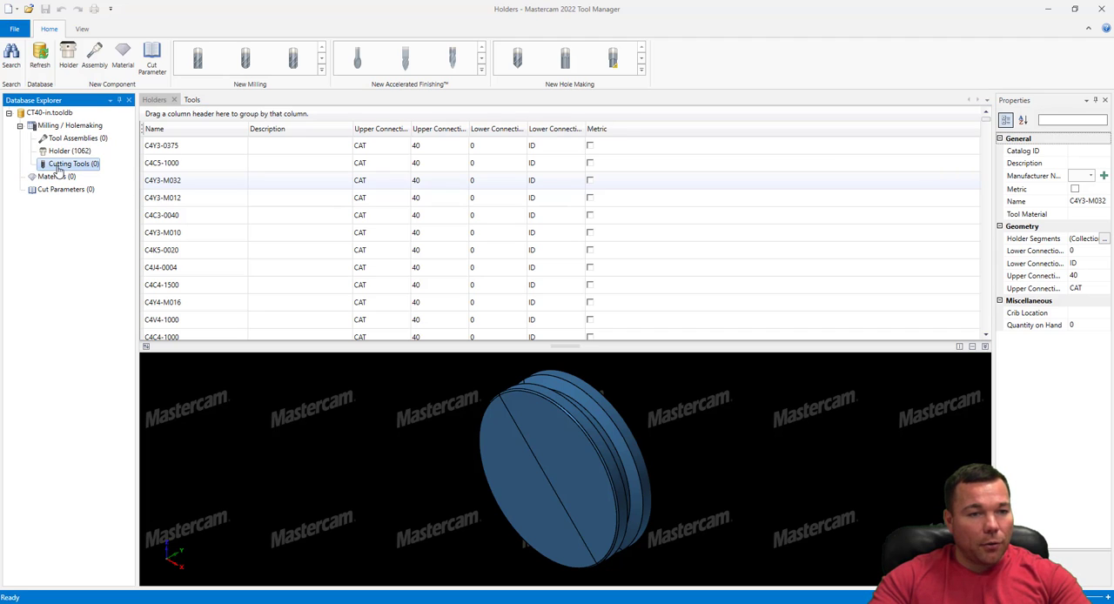
click(189, 101)
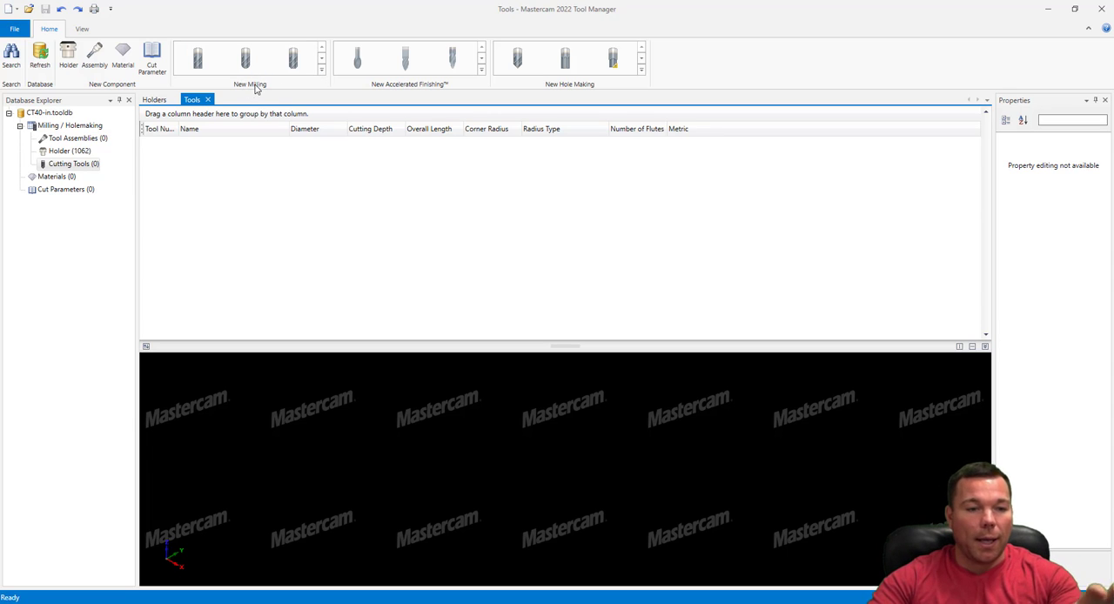
click(322, 70)
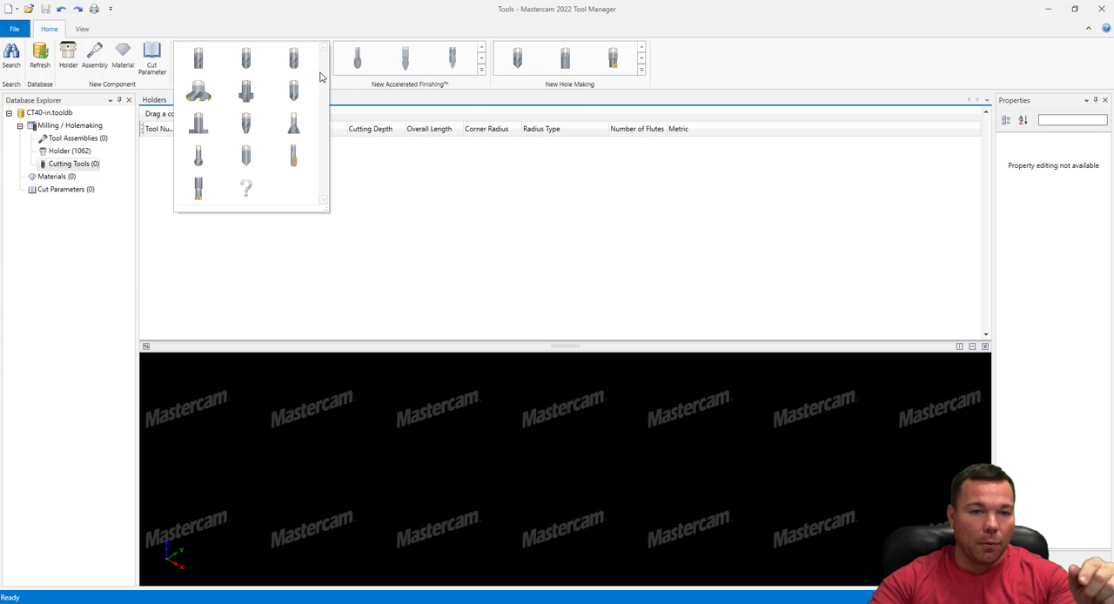
click(296, 158)
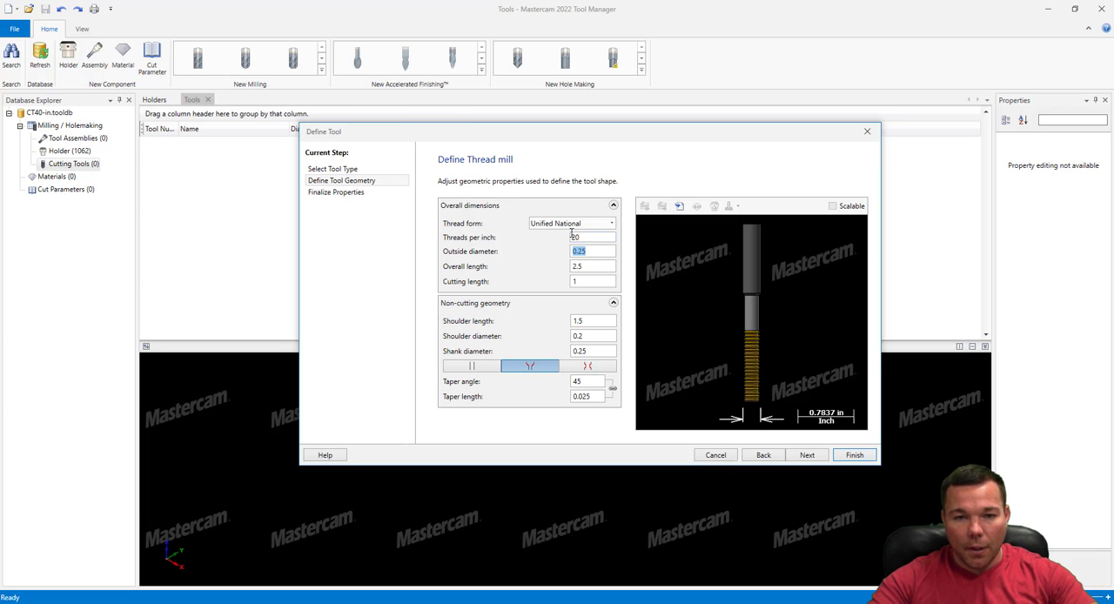
click(611, 225)
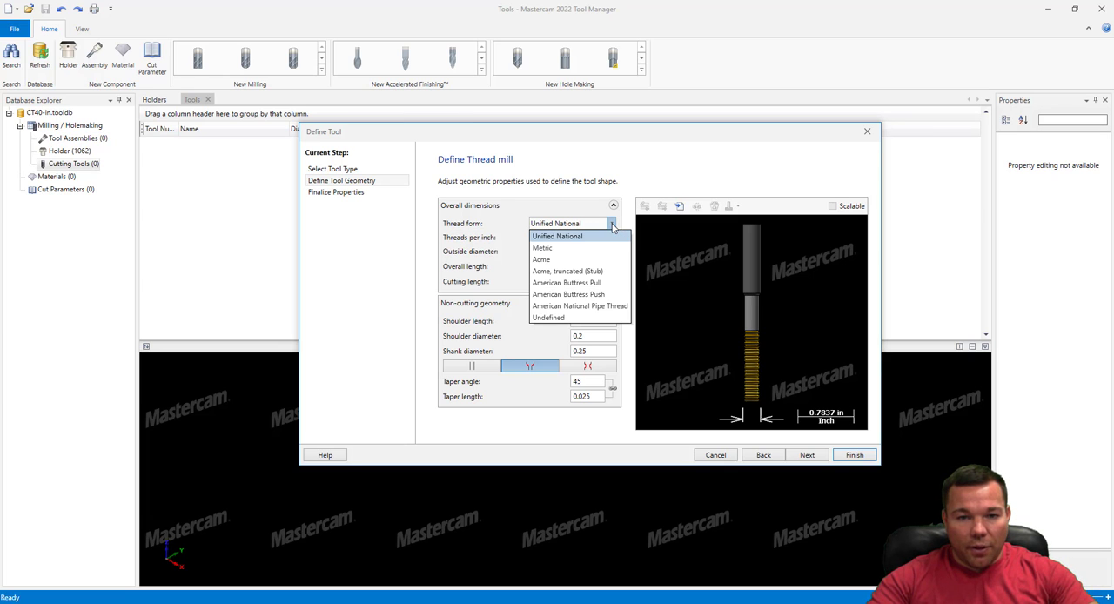
click(566, 248)
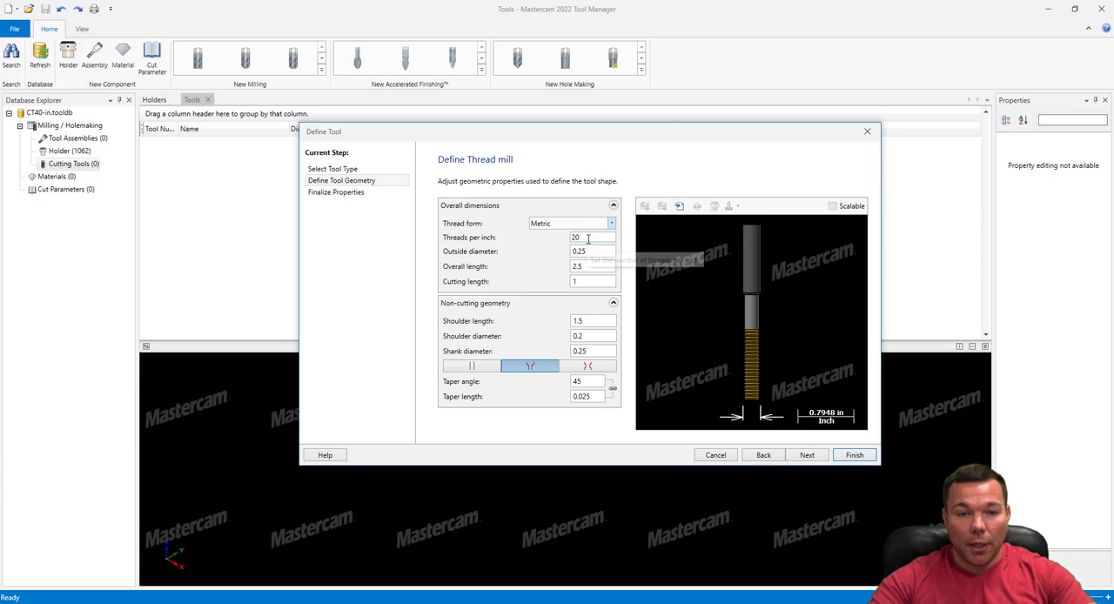
Try the Undefined thread form on the thread mill, returning the form to Metric
drag(593, 238, 534, 238)
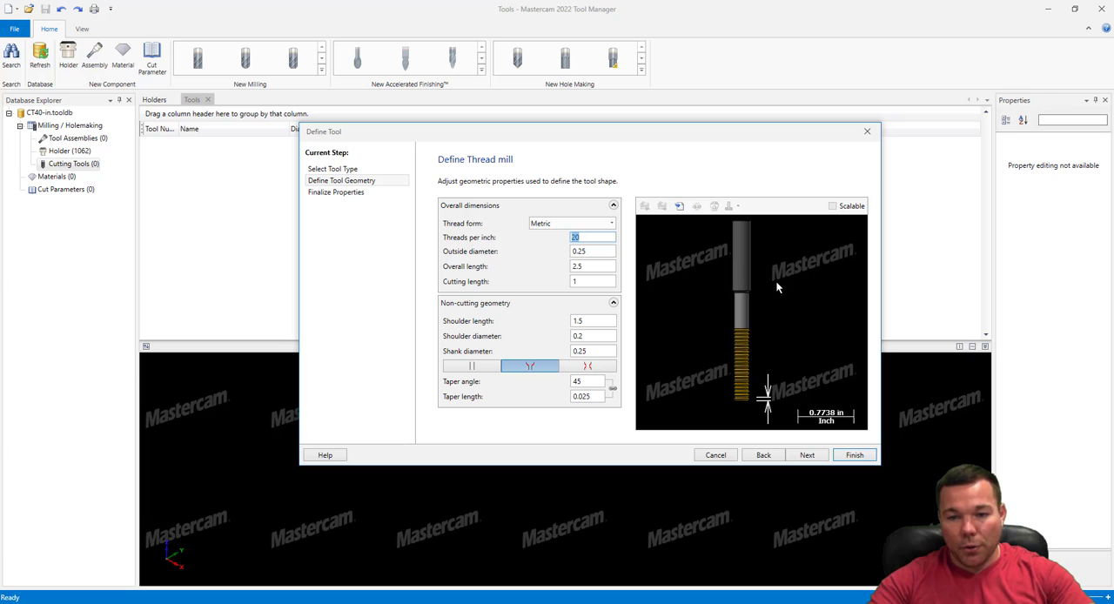
click(572, 225)
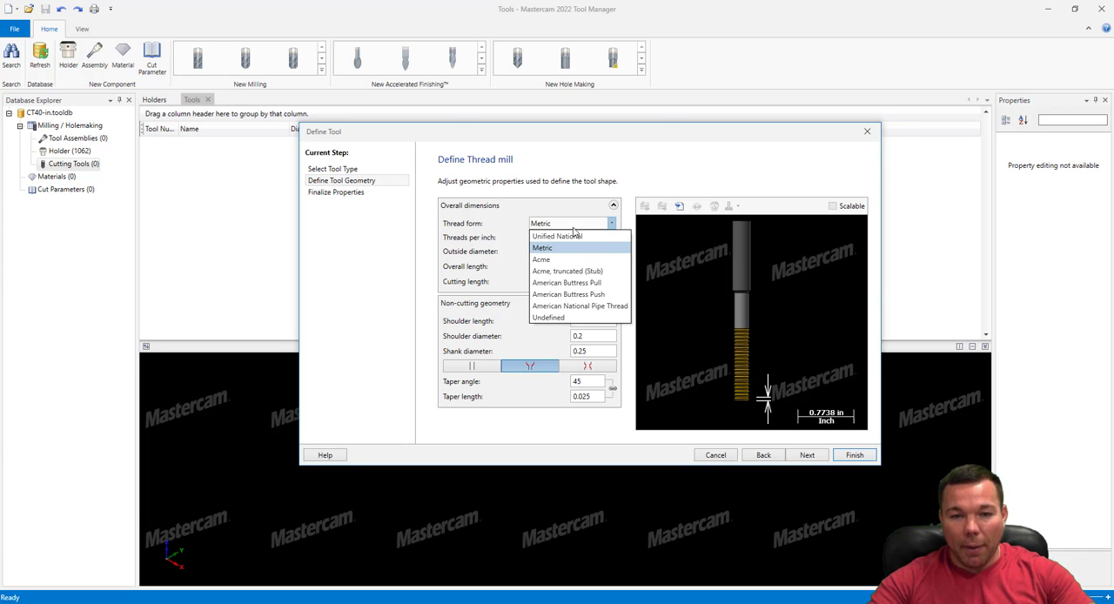
click(553, 318)
click(598, 225)
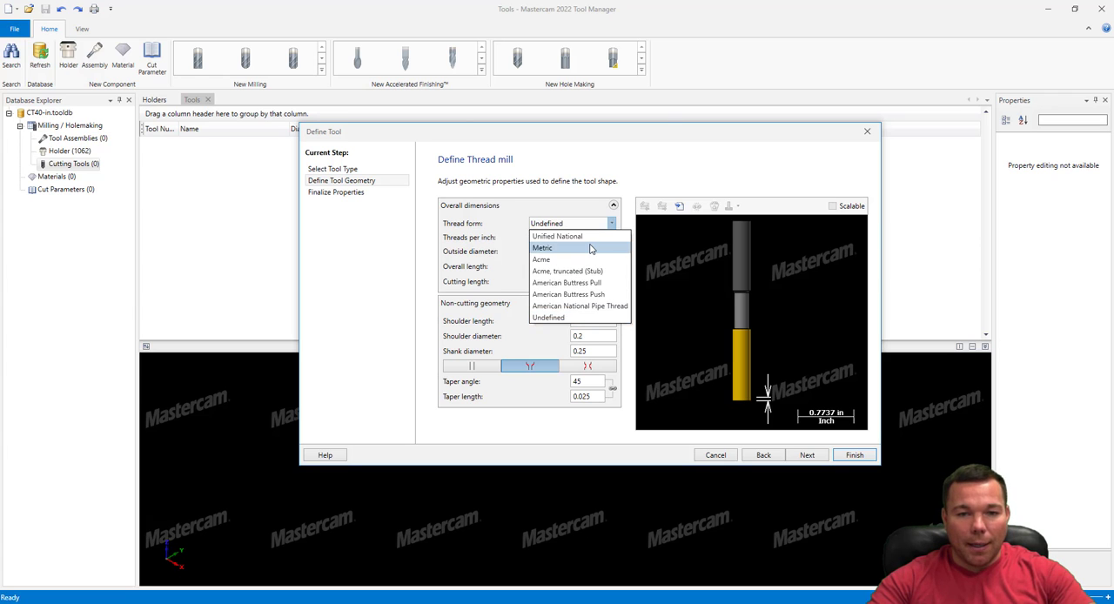
click(592, 248)
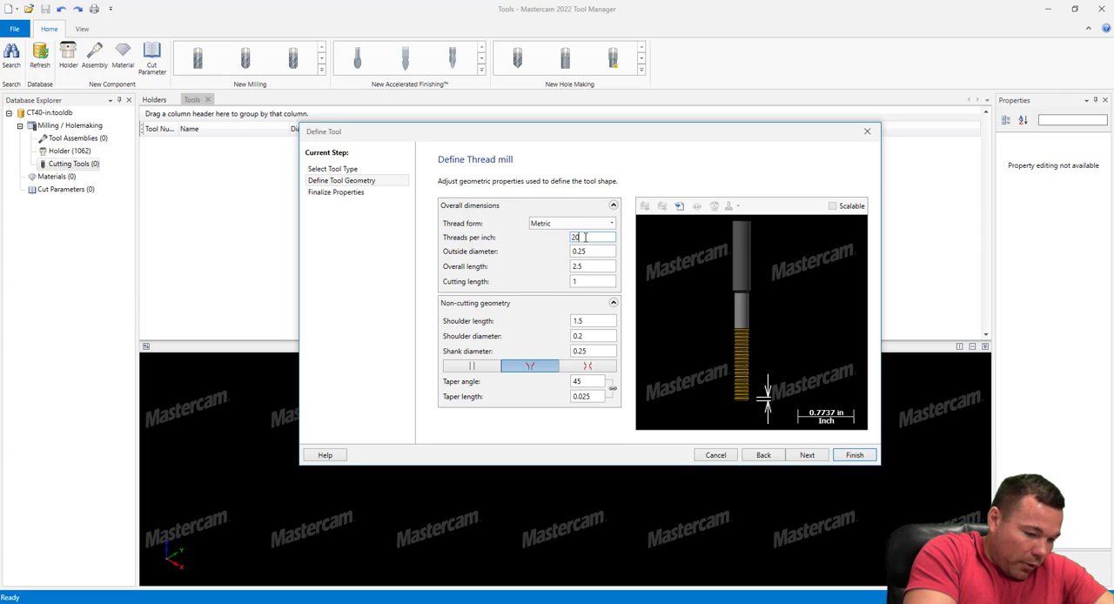
Set the thread mill's threads per inch to 16.949
double_click(586, 237)
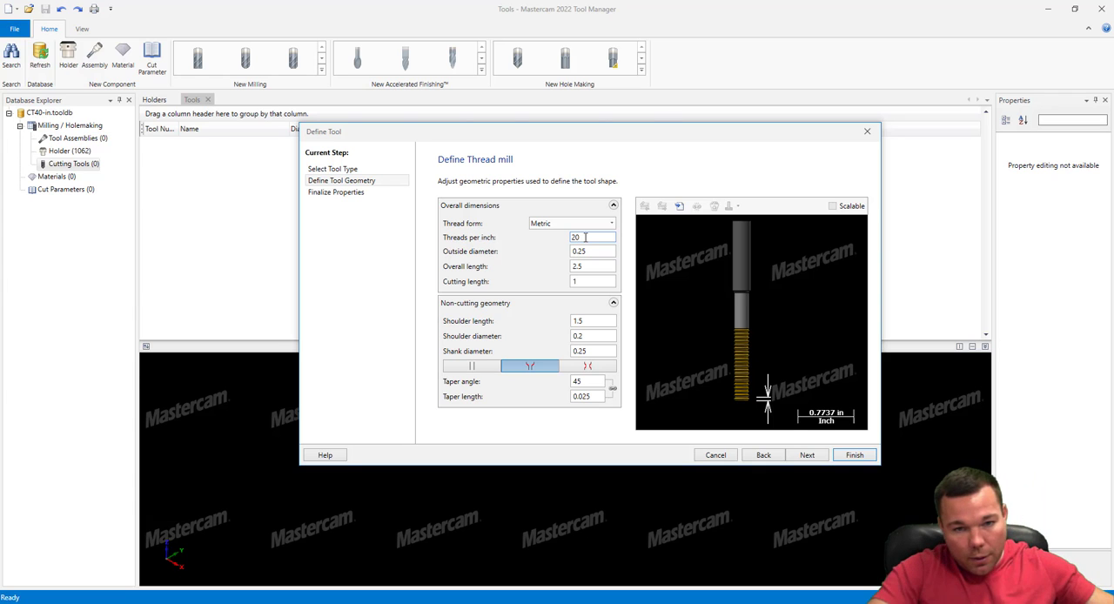
double_click(586, 236)
text(16.949)
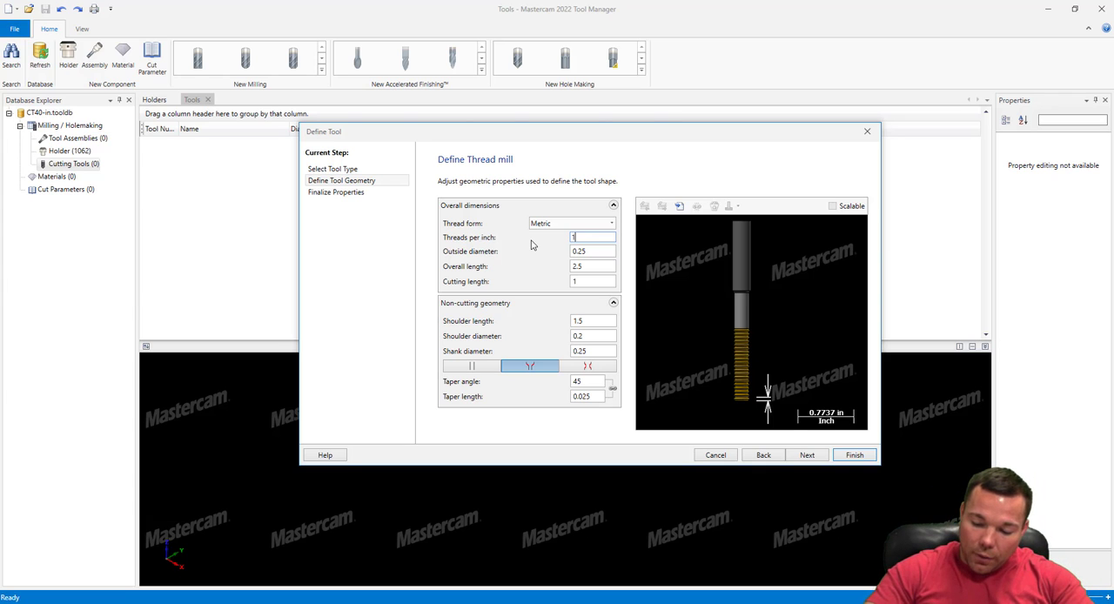
Set the thread mill's overall length to 5.75 in
click(596, 252)
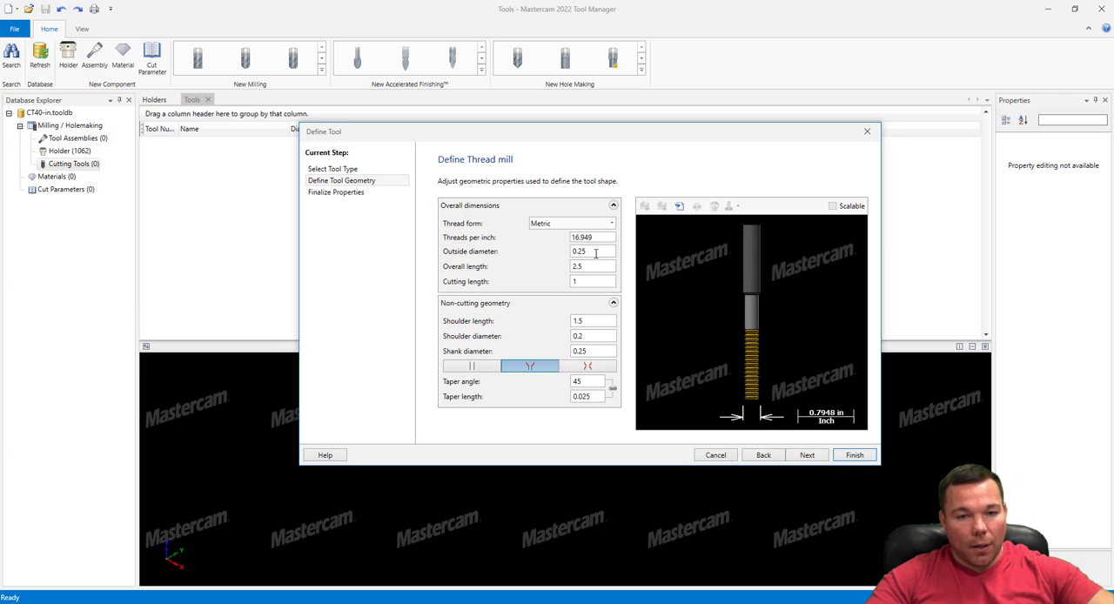
drag(592, 249, 544, 253)
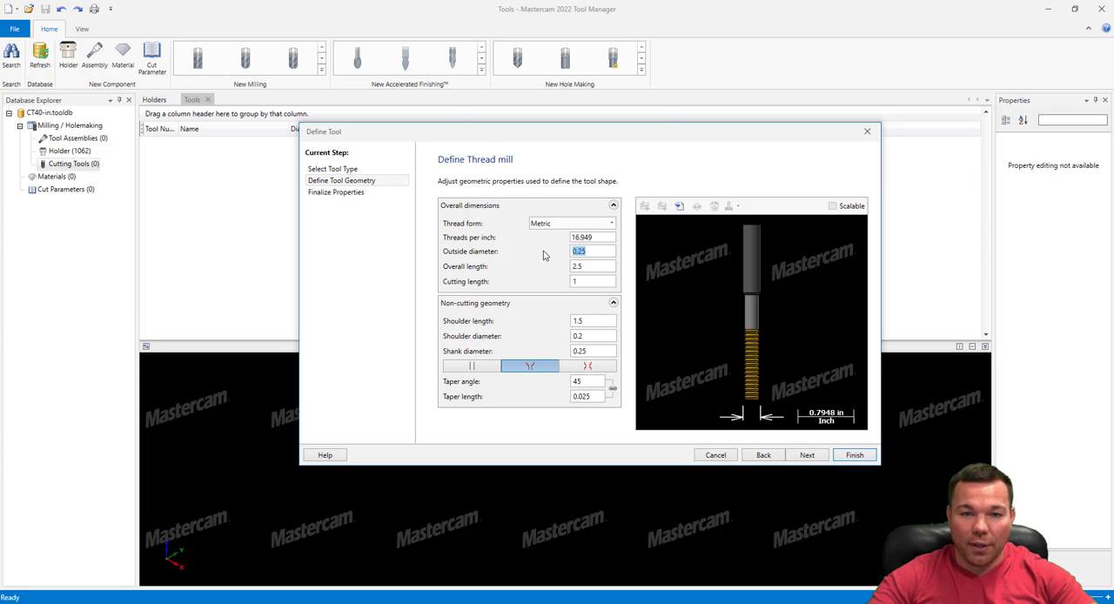
drag(599, 235, 527, 262)
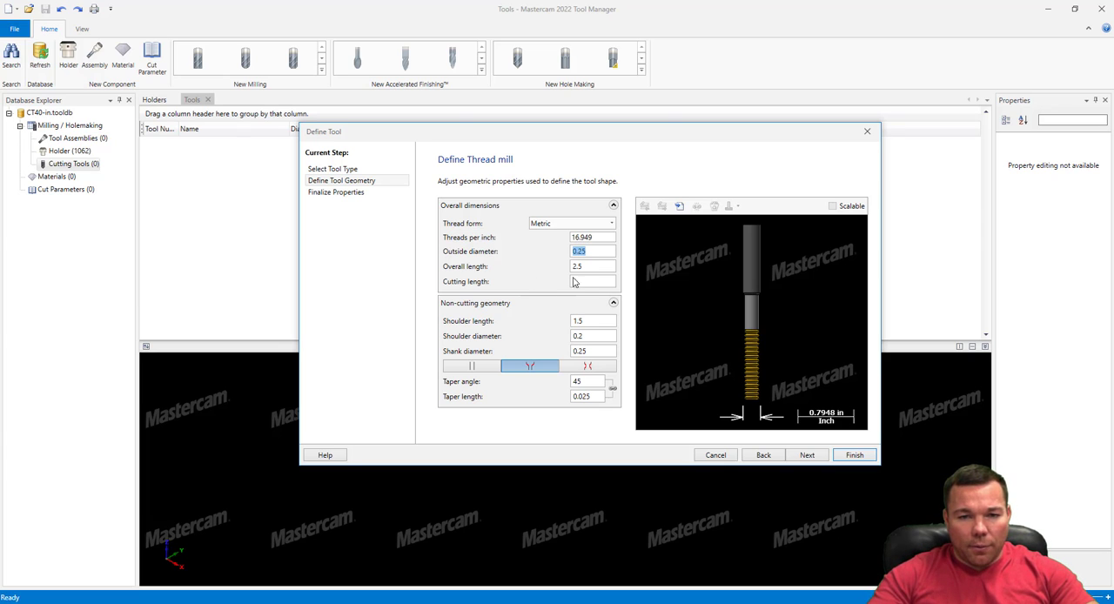
drag(588, 280, 553, 287)
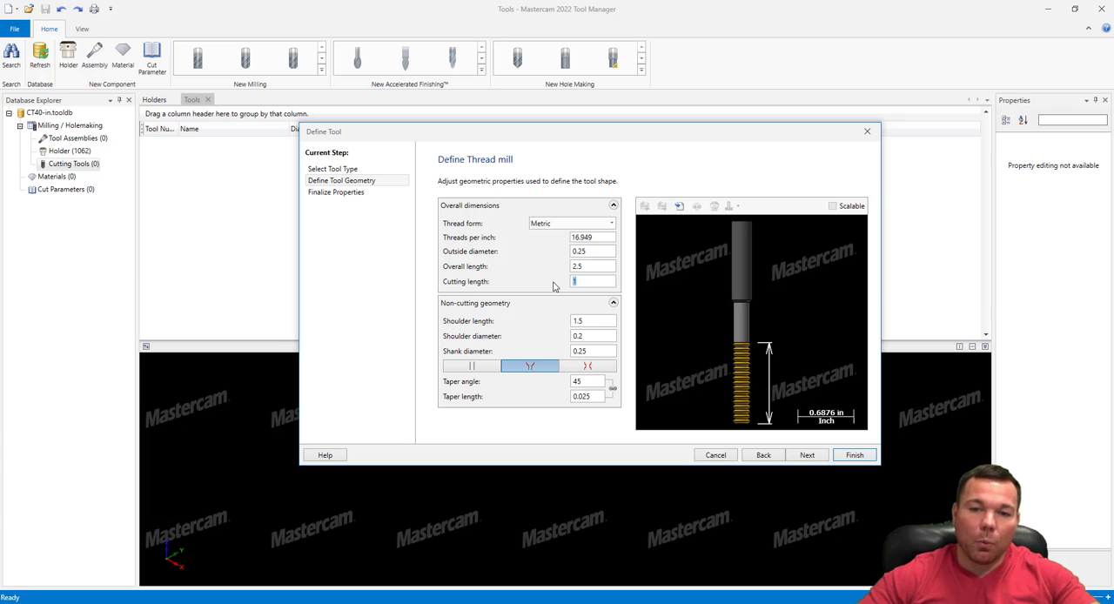
click(591, 267)
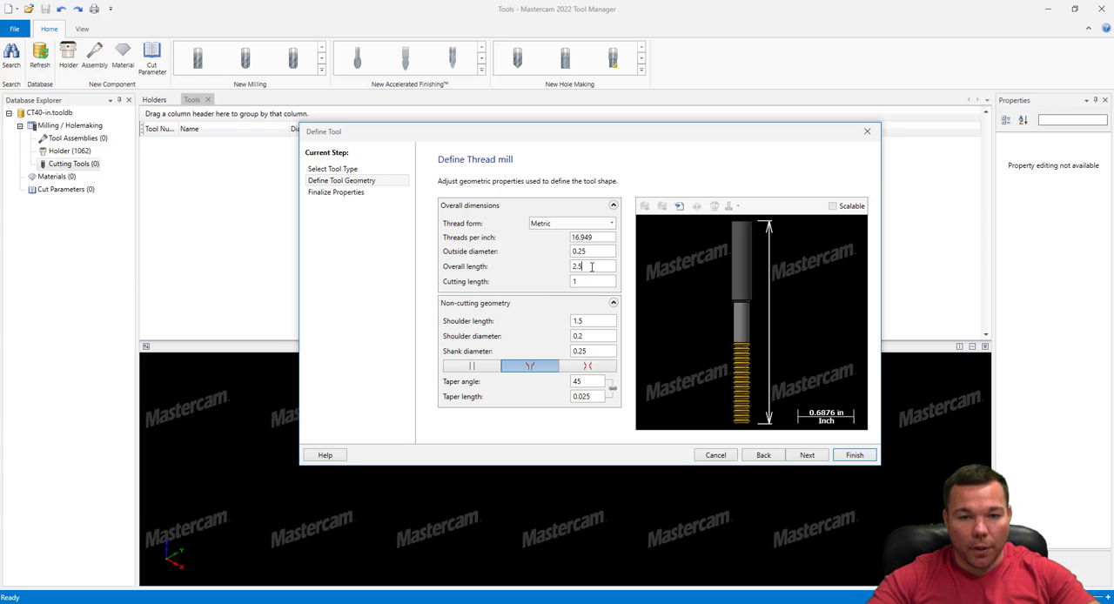
drag(591, 266, 551, 268)
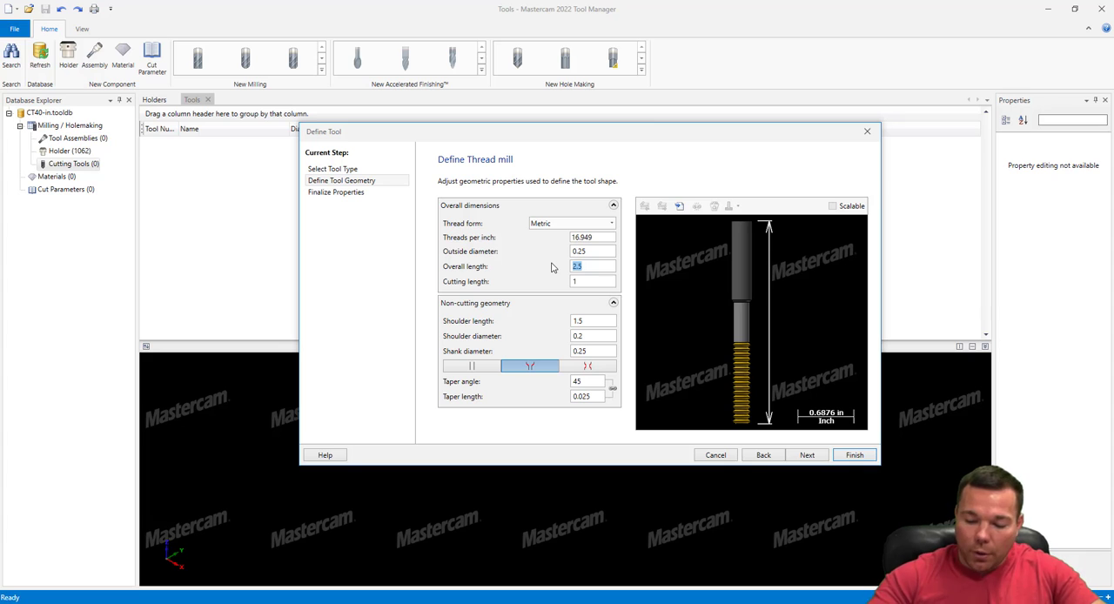
text(5.75)
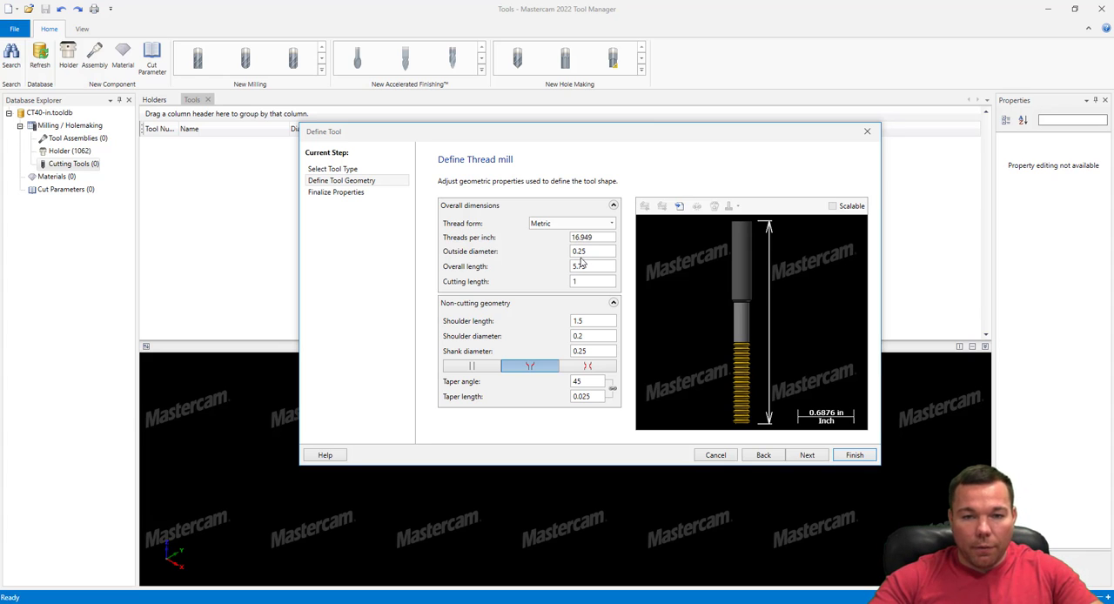
Set the thread mill's outside diameter to 1.19 in
click(588, 251)
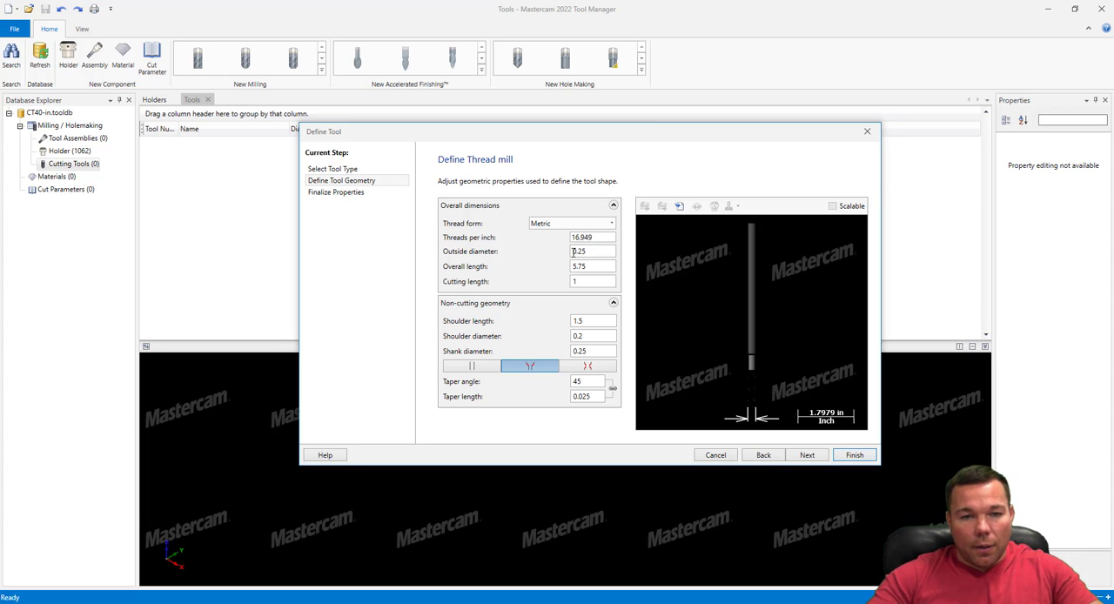
double_click(573, 251)
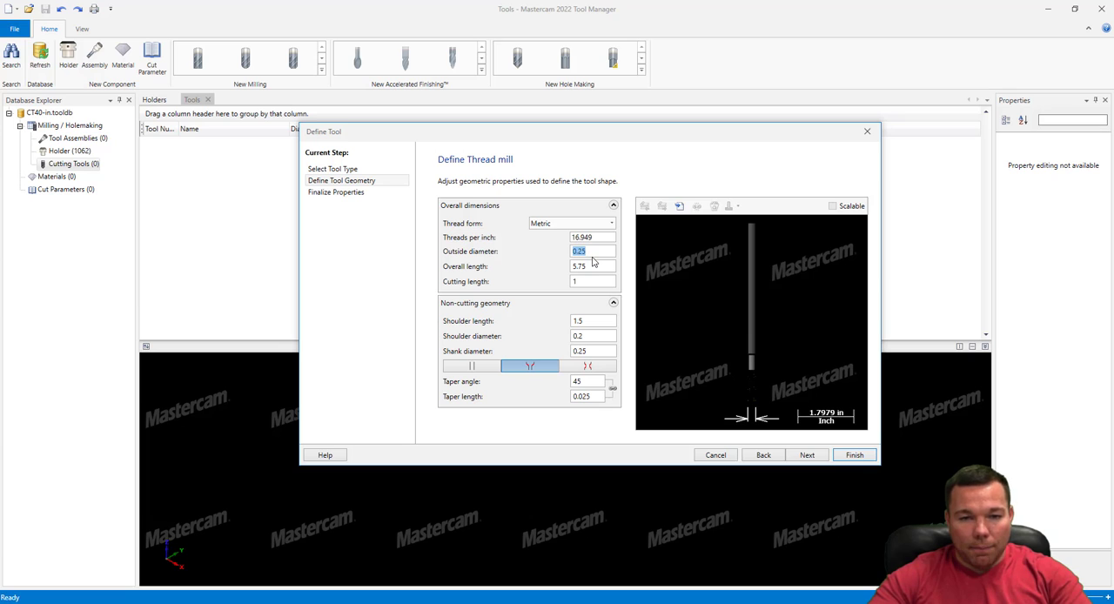
text(1.19)
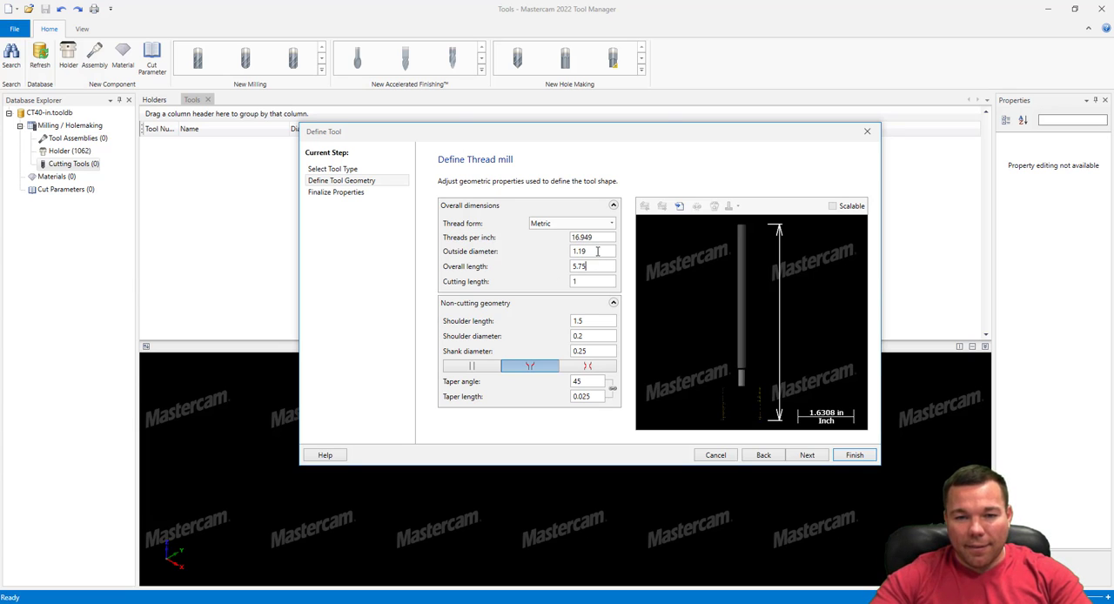
drag(598, 251, 564, 255)
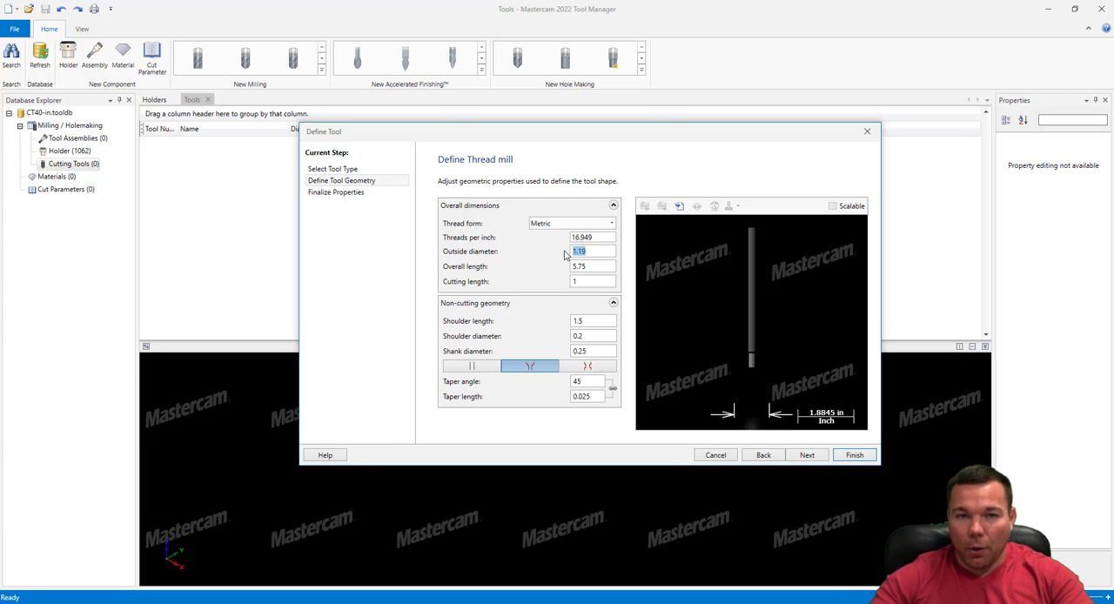
click(593, 251)
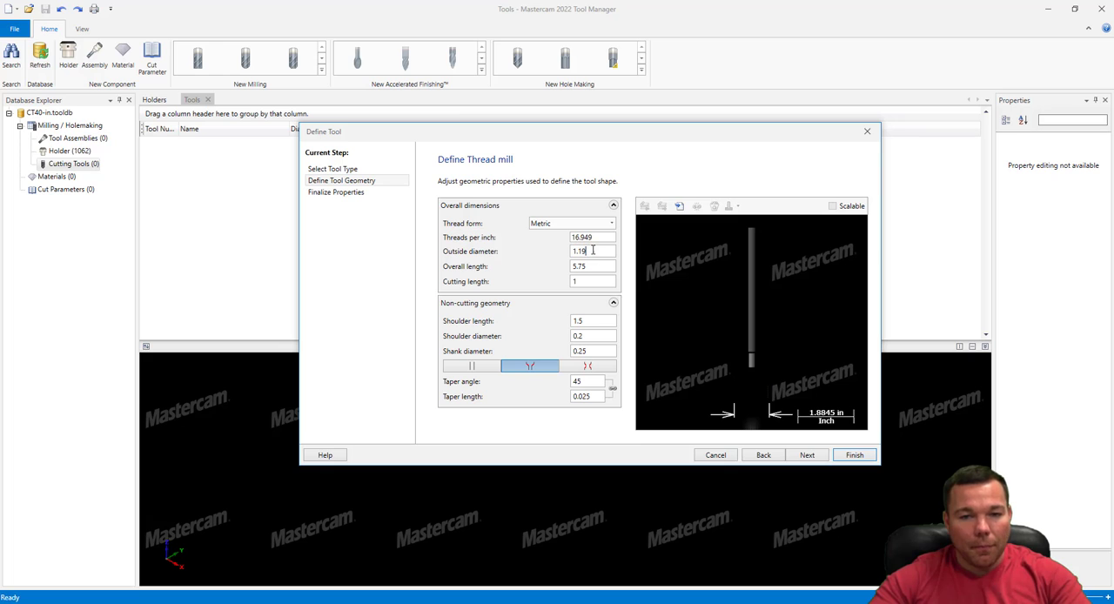
drag(601, 252, 558, 255)
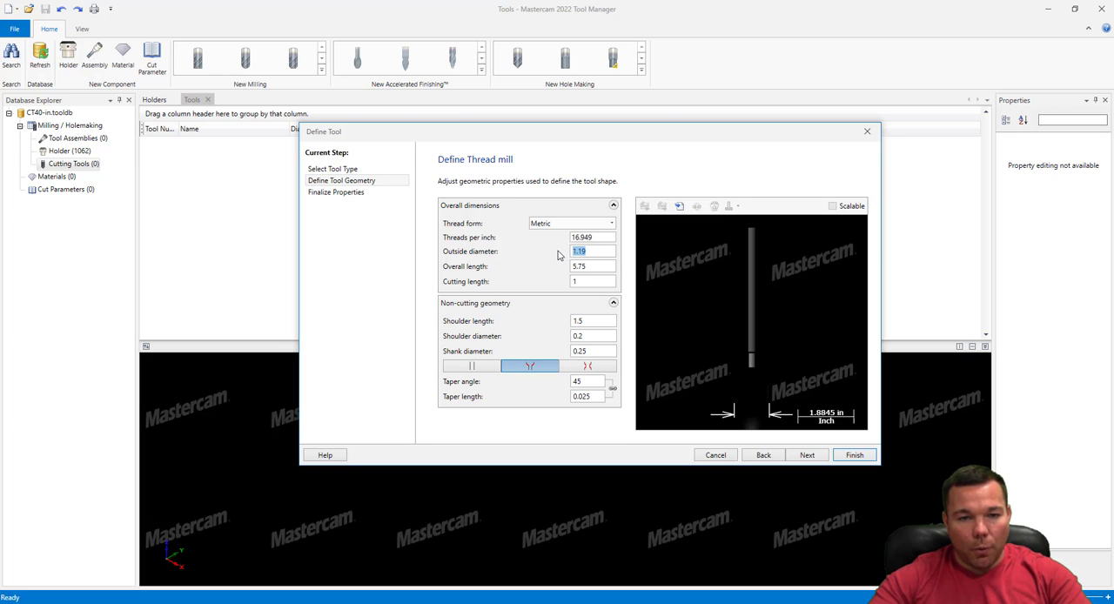
click(599, 266)
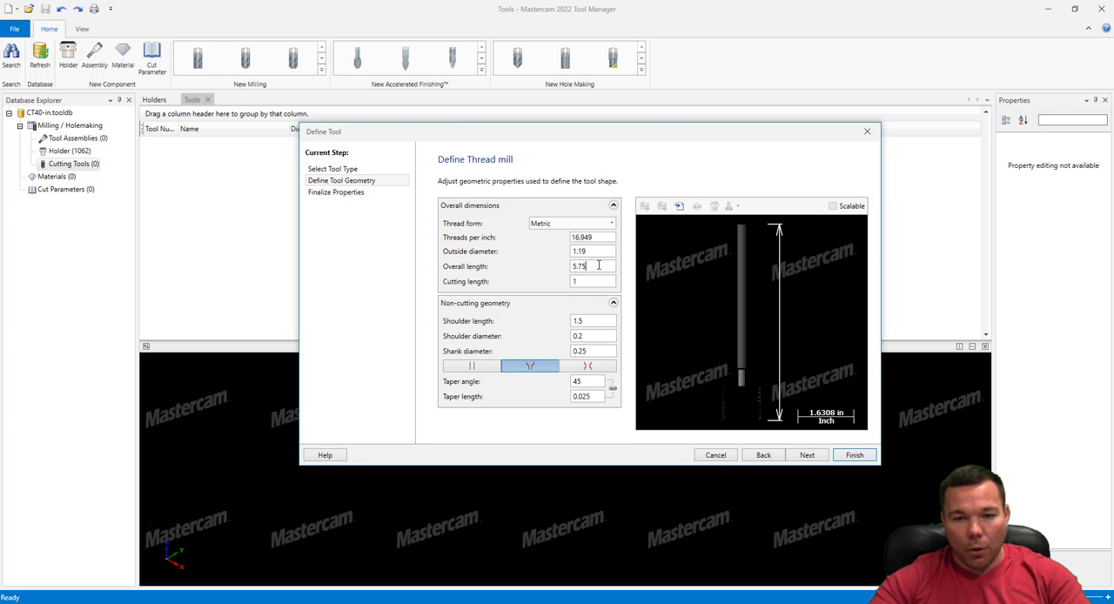
Set the thread mill's shoulder length to 3.5 in and its shoulder diameter to 0.94 in
click(595, 322)
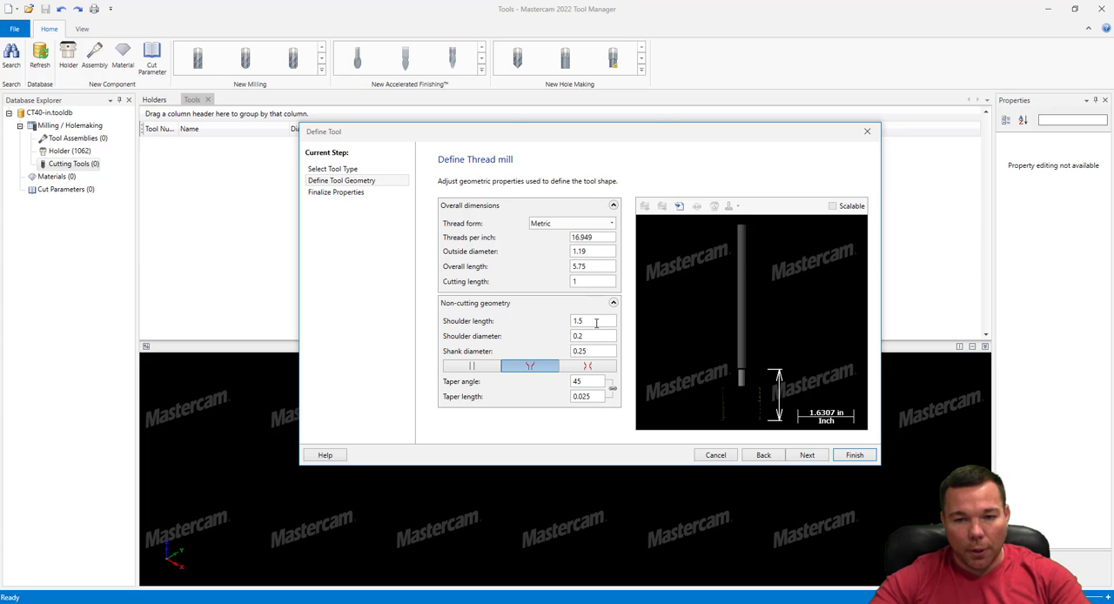
drag(596, 322, 540, 327)
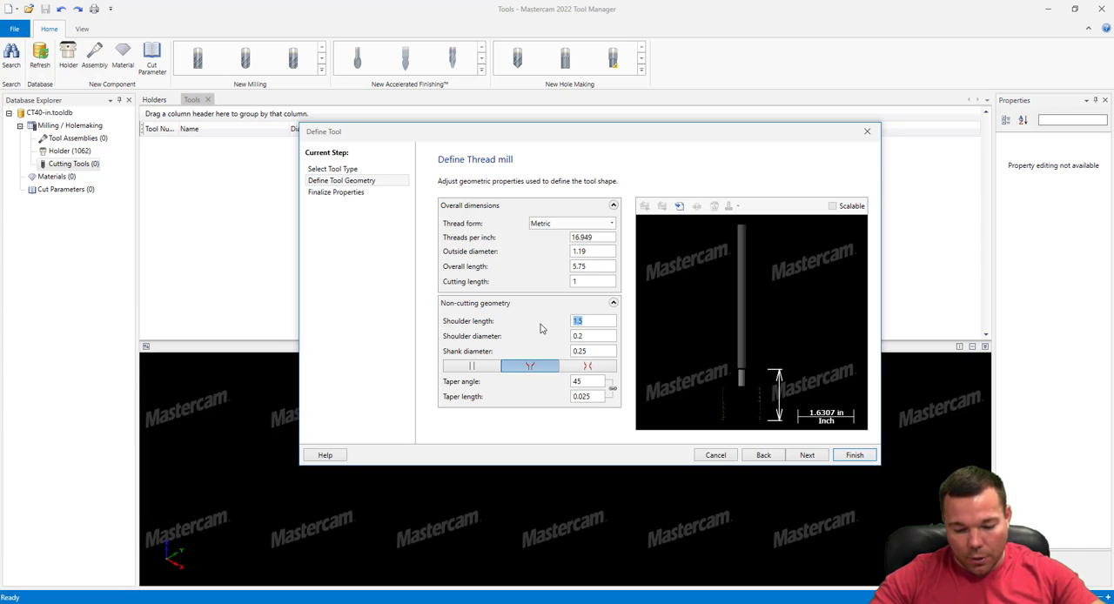
text(3)
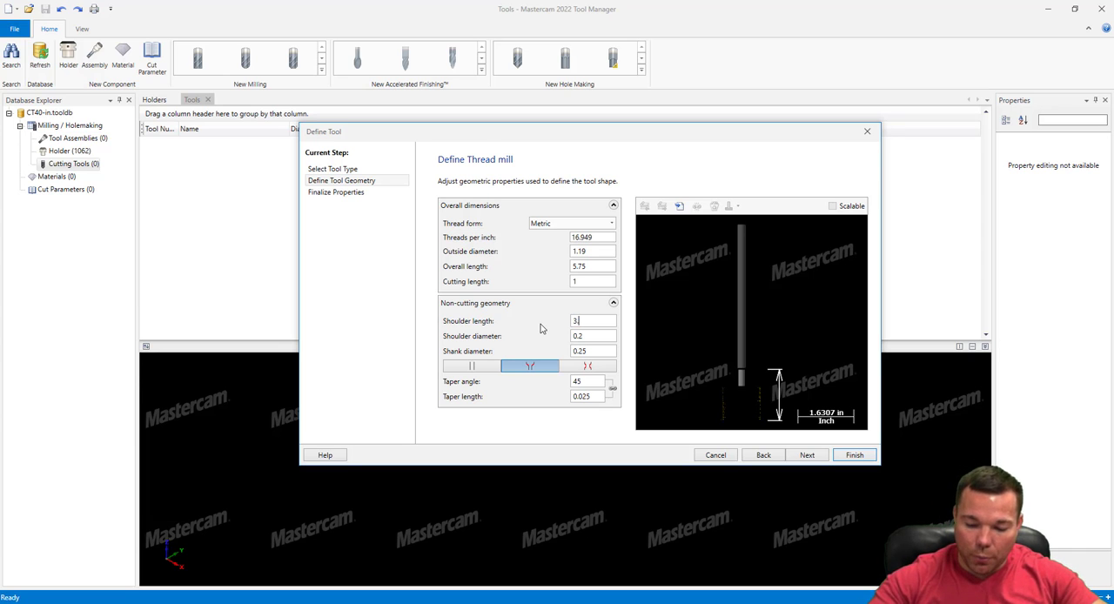
text(.5)
click(579, 335)
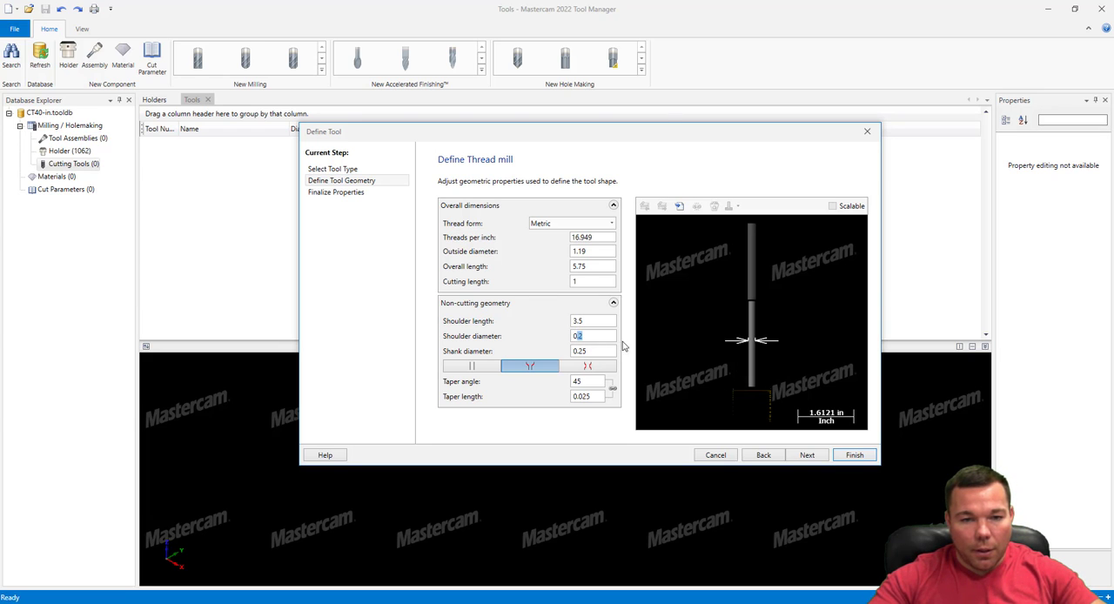
drag(594, 337, 548, 344)
text(.)
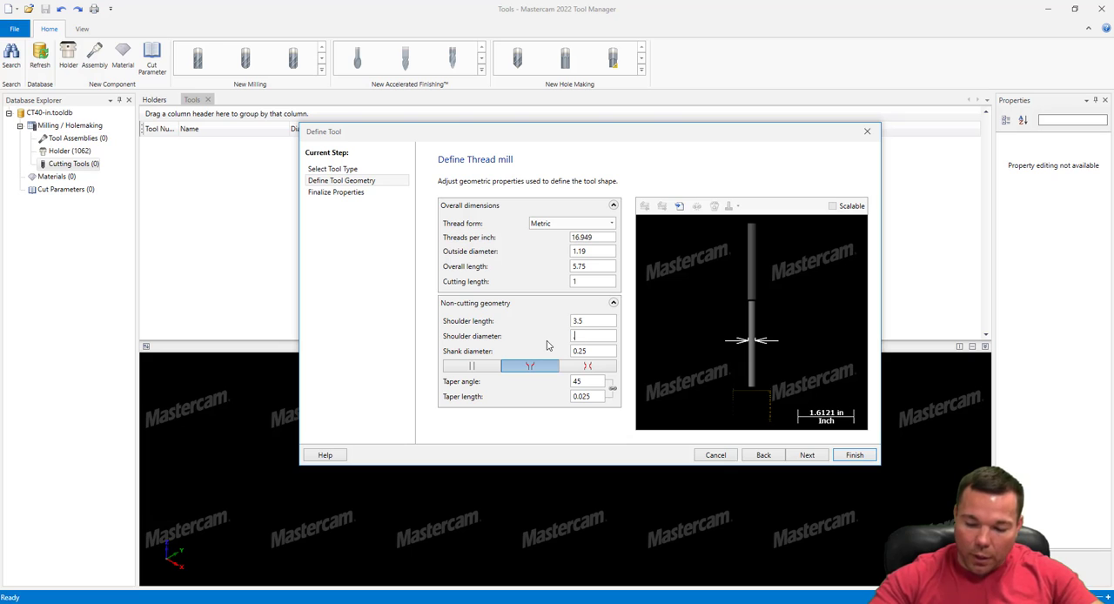
text(94)
Set the thread mill's shank diameter to 1 in
click(596, 350)
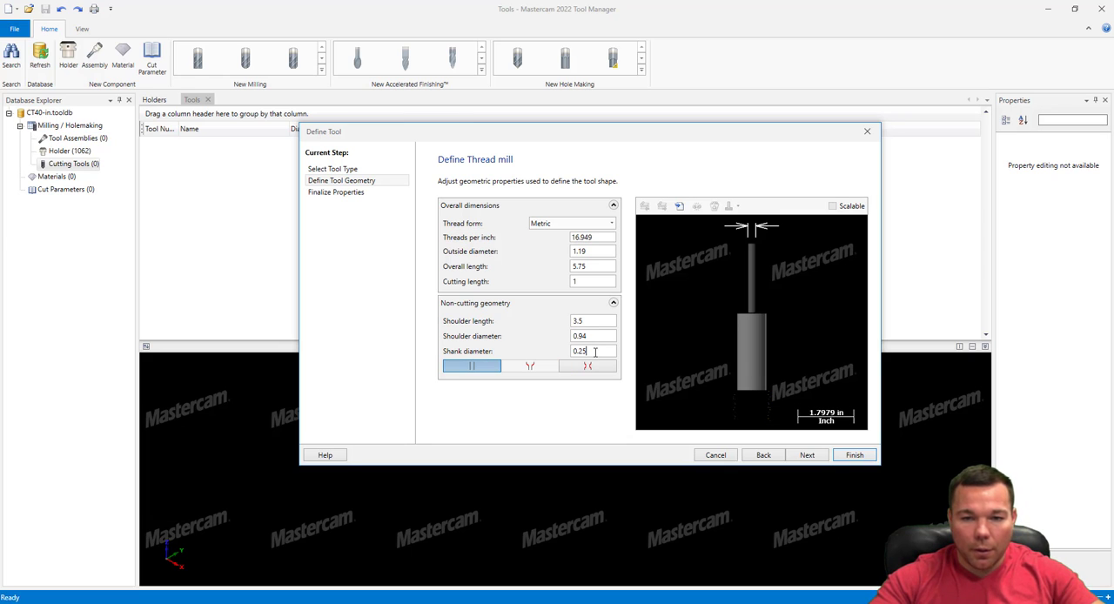
drag(595, 351, 546, 358)
text(1.)
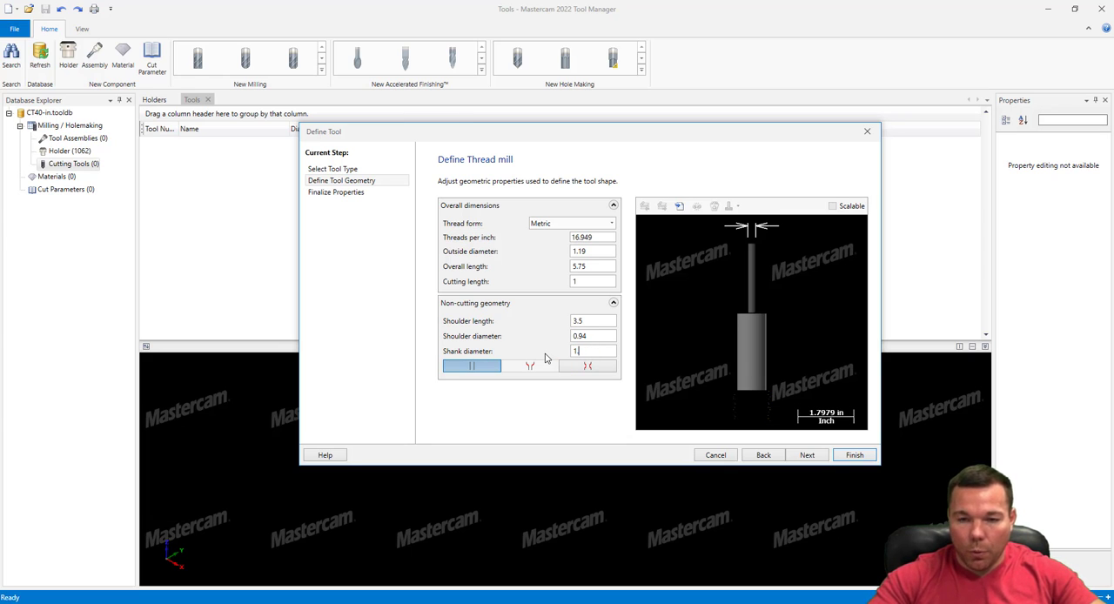
text(0)
click(597, 341)
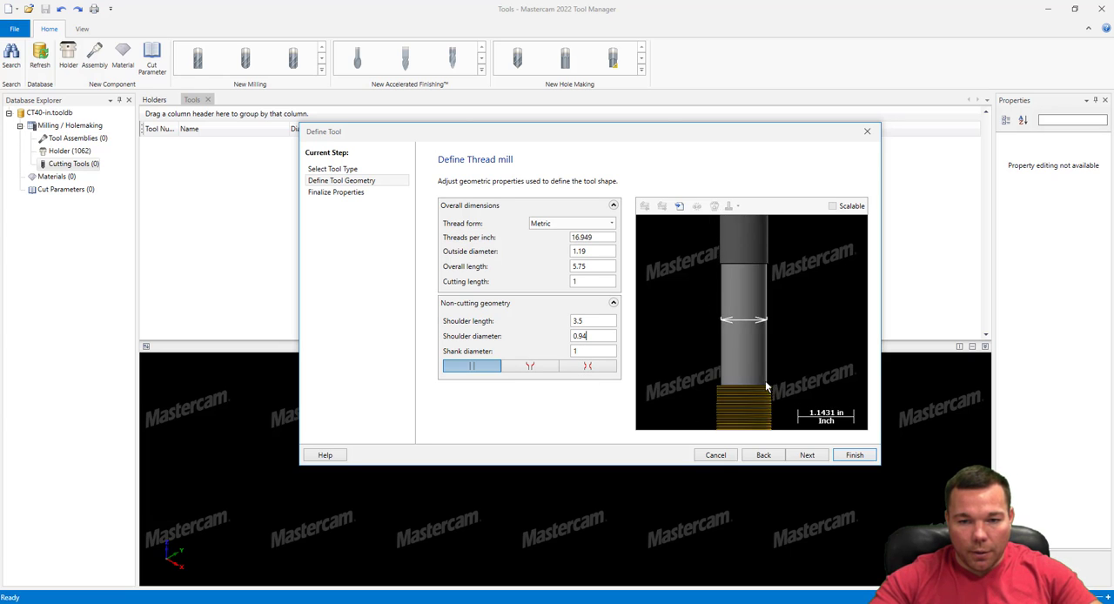
Examine the shank, shoulder and threaded cutting section in the thread mill preview
scroll(767, 387, up, 4)
scroll(714, 239, down, 7)
scroll(751, 383, down, 4)
scroll(729, 271, up, 7)
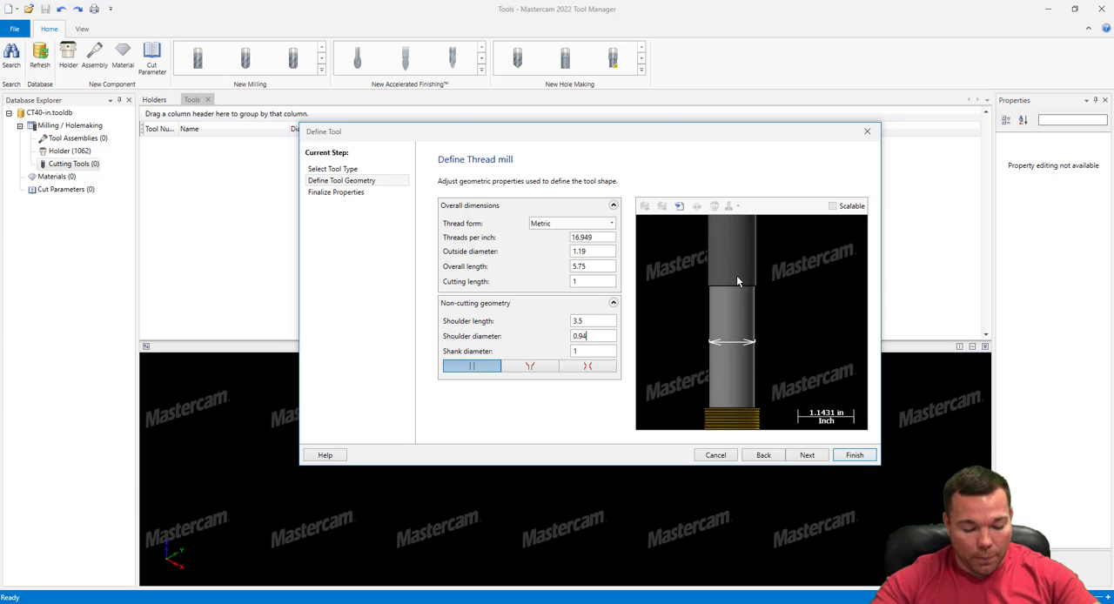
scroll(748, 308, down, 1)
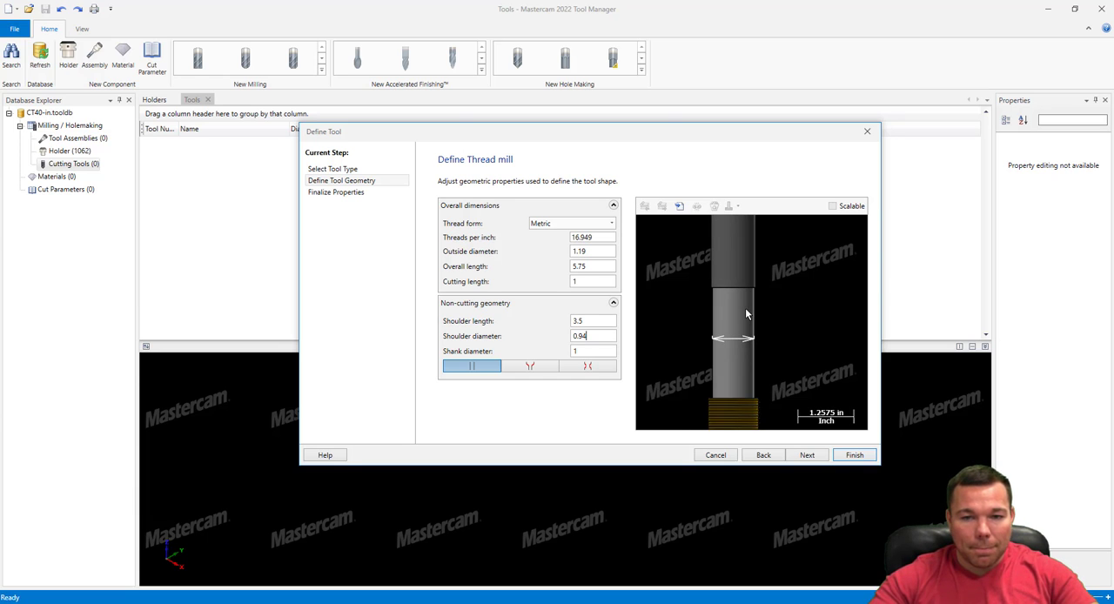
scroll(744, 348, up, 3)
scroll(738, 379, up, 8)
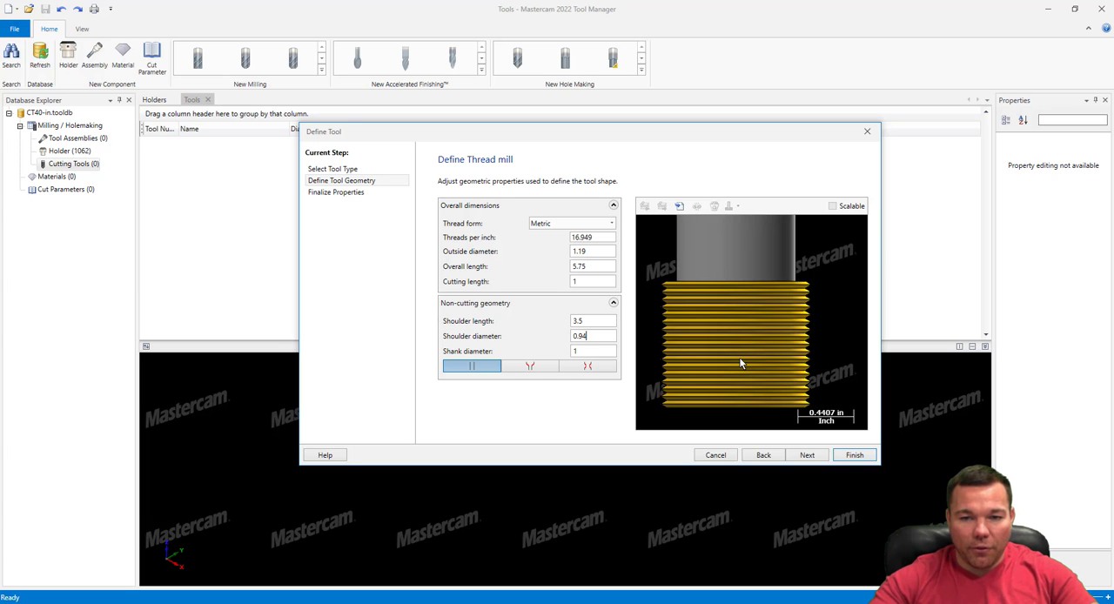
scroll(739, 357, down, 12)
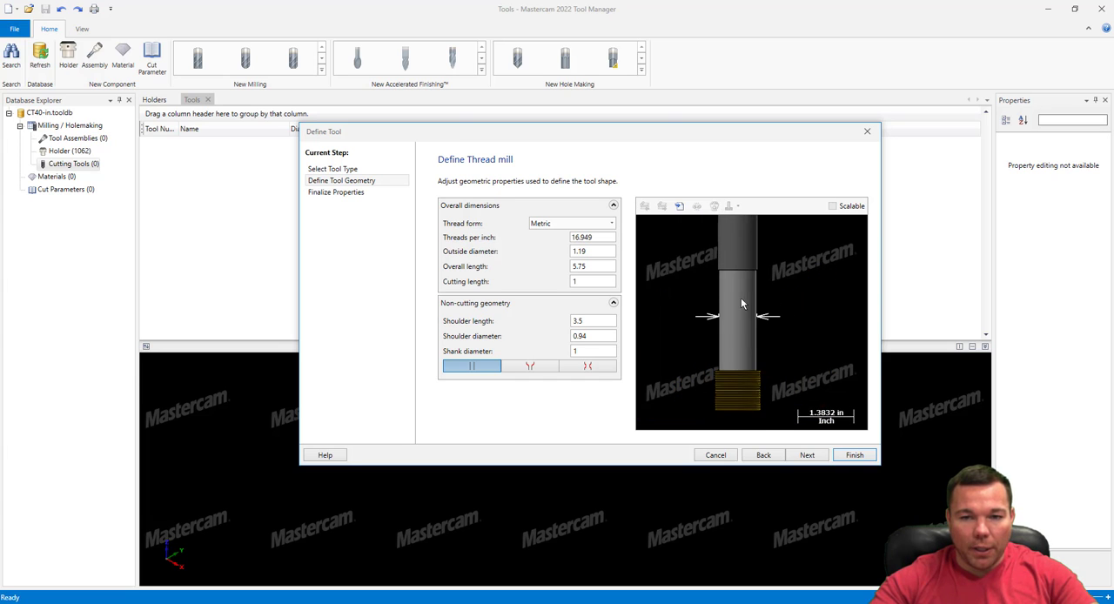
scroll(750, 346, down, 6)
scroll(747, 289, up, 7)
scroll(734, 306, down, 4)
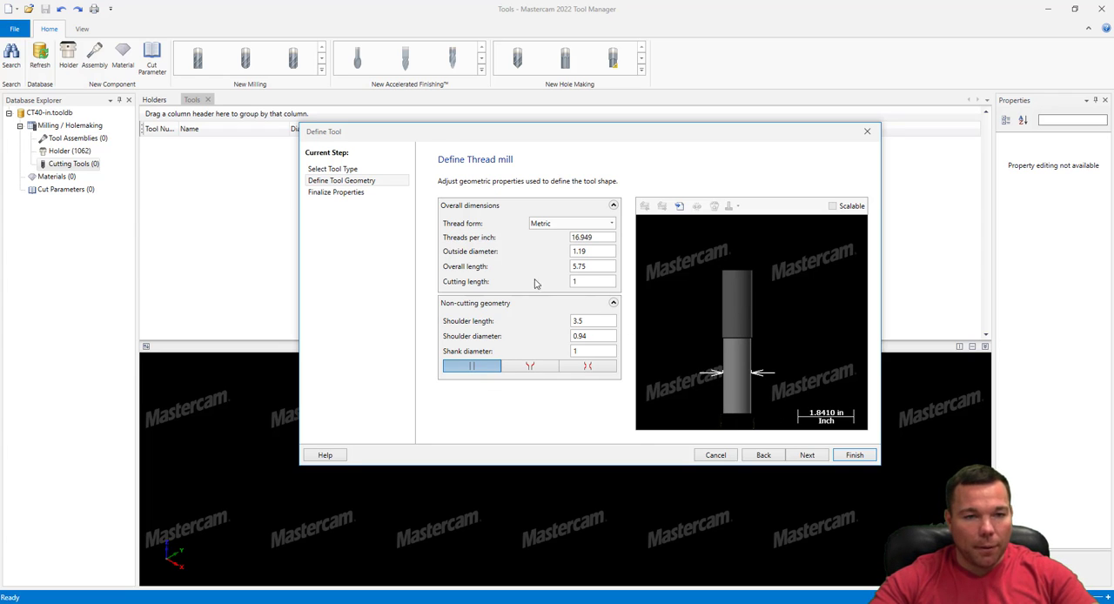
Go on to finalizing the thread mill's properties and set its tool number to 29
click(339, 195)
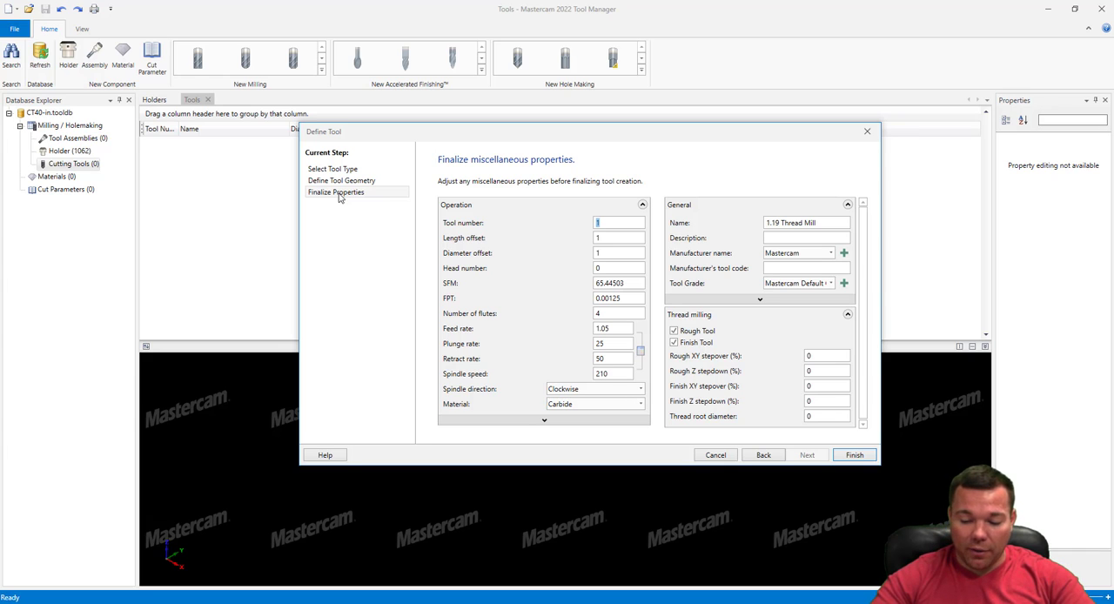
text(25)
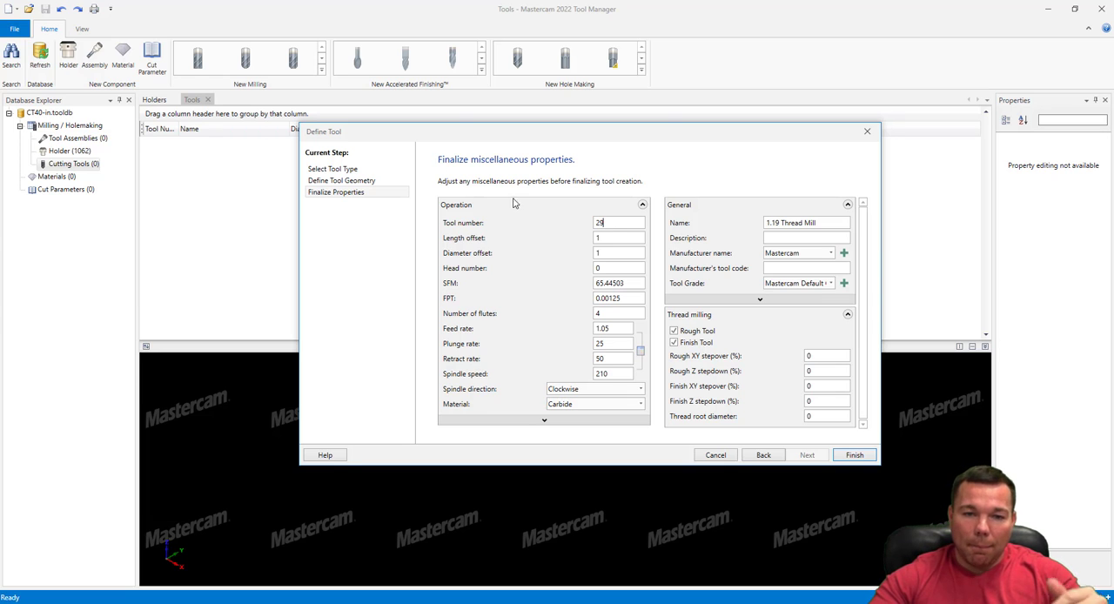
click(611, 237)
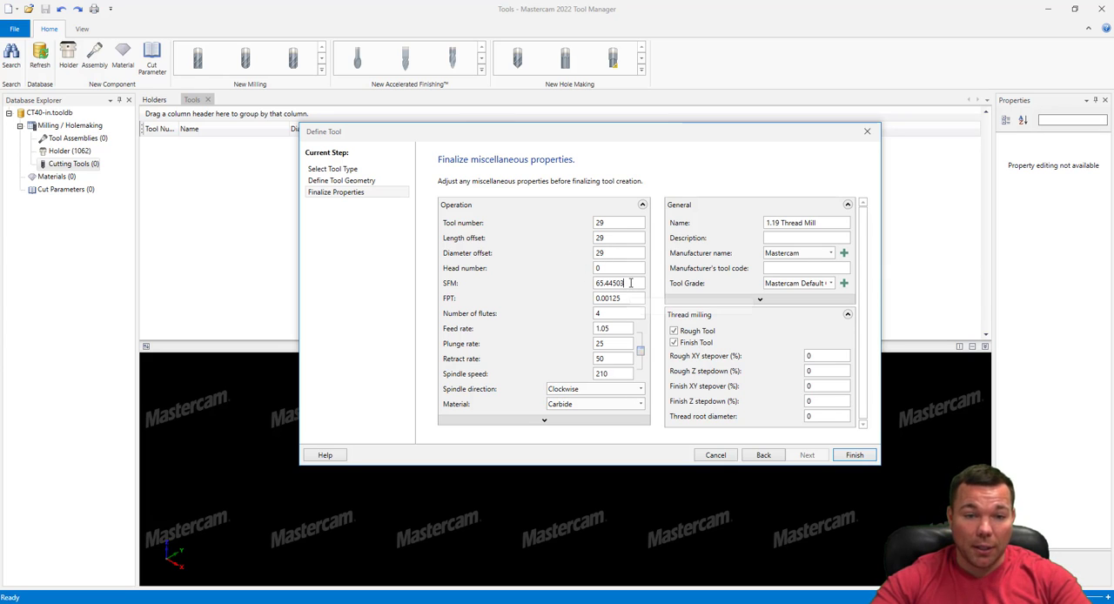
Set the thread mill's cutting speed to 500 SFM and its feed per tooth to .0015
key(Tab)
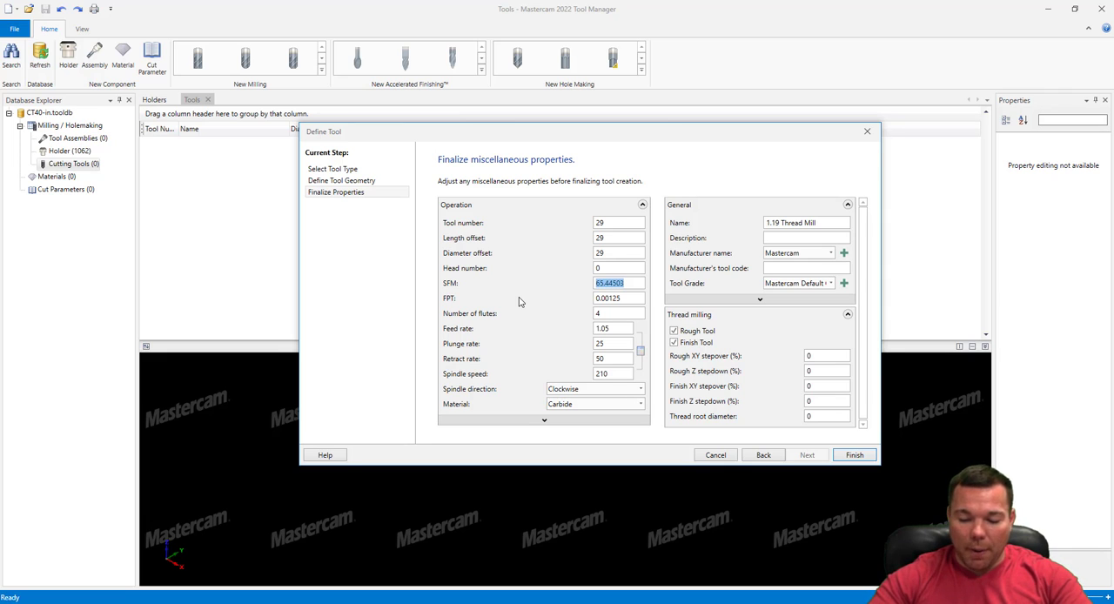
text(500)
click(632, 297)
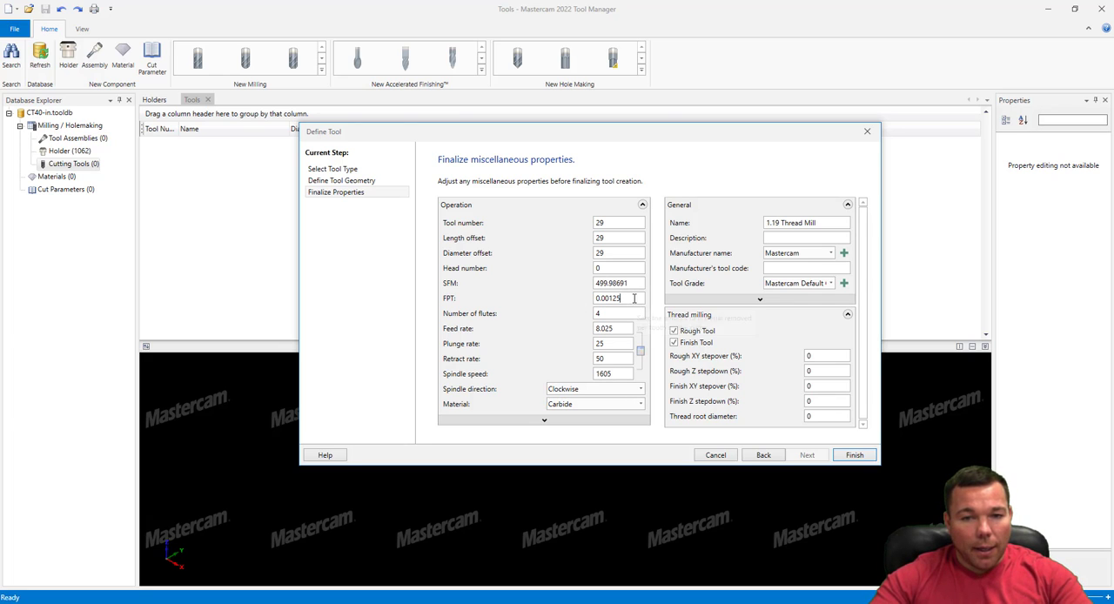
double_click(633, 298)
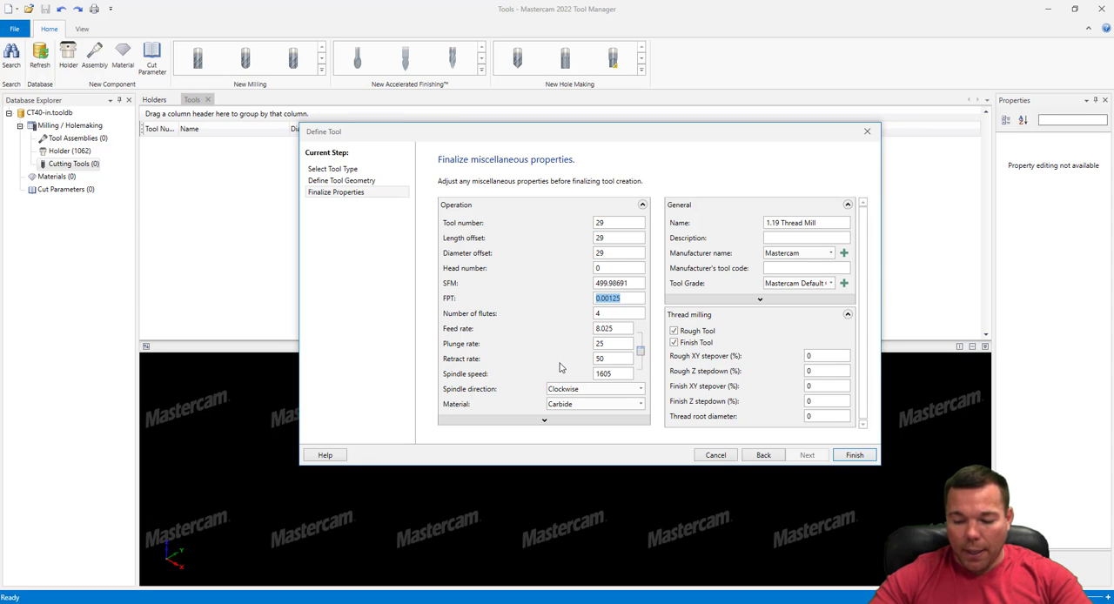
text(.015)
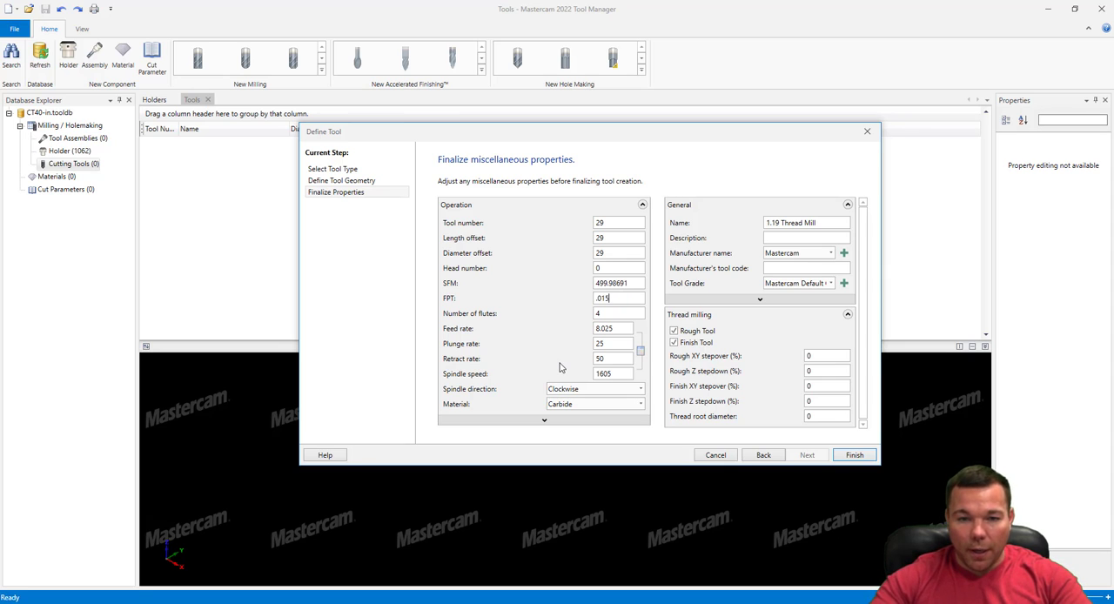
click(602, 299)
text(0)
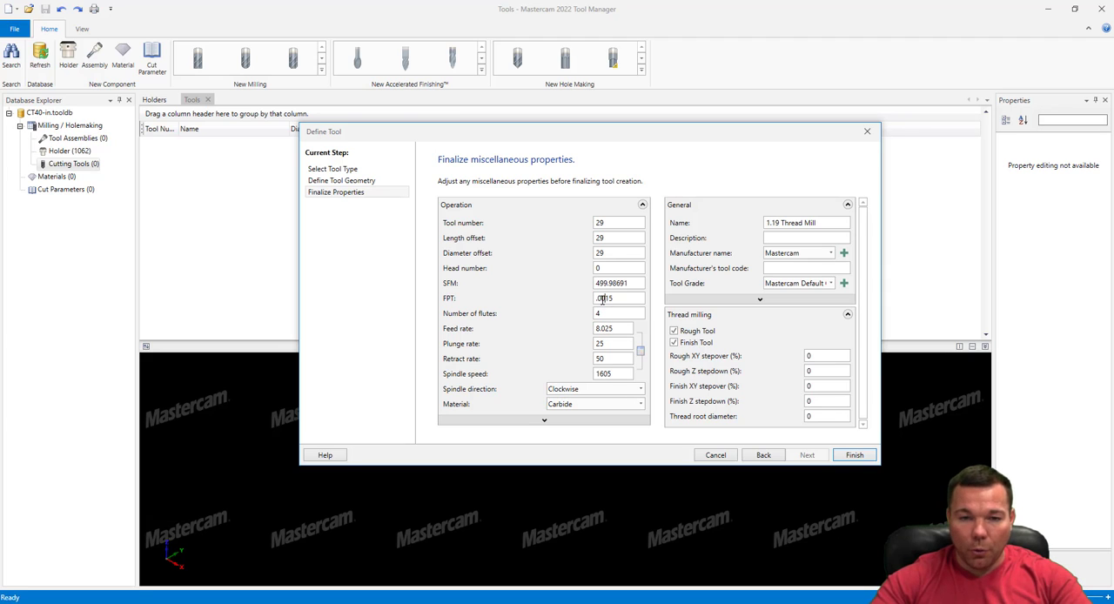
Set the thread mill's number of flutes to 1 and its feed per tooth to 0.0025
click(624, 313)
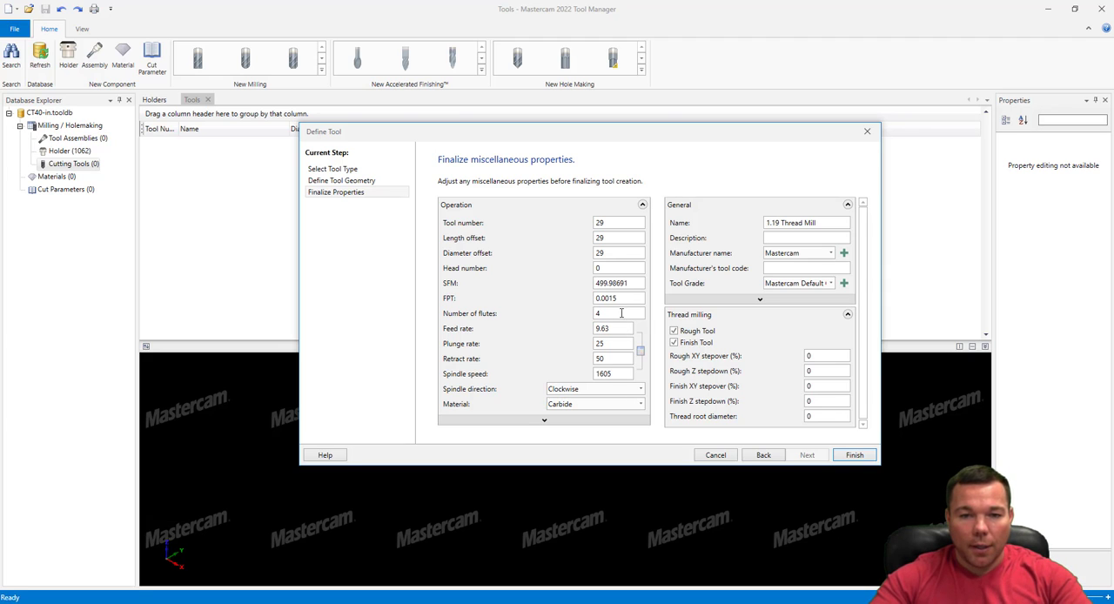
key(BackSpace)
text(1)
click(613, 328)
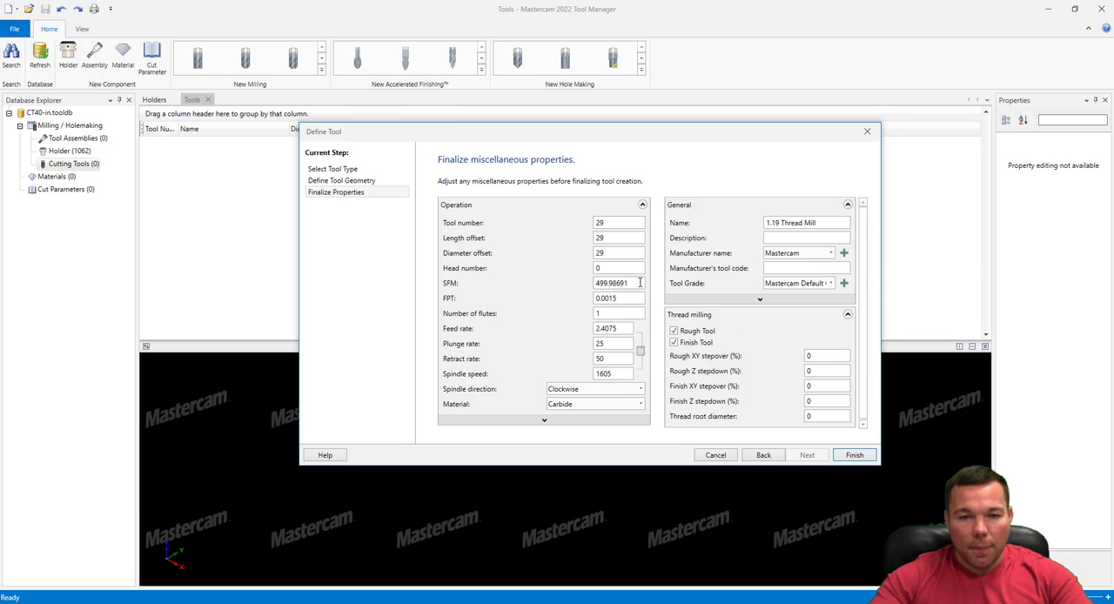
drag(618, 299, 608, 300)
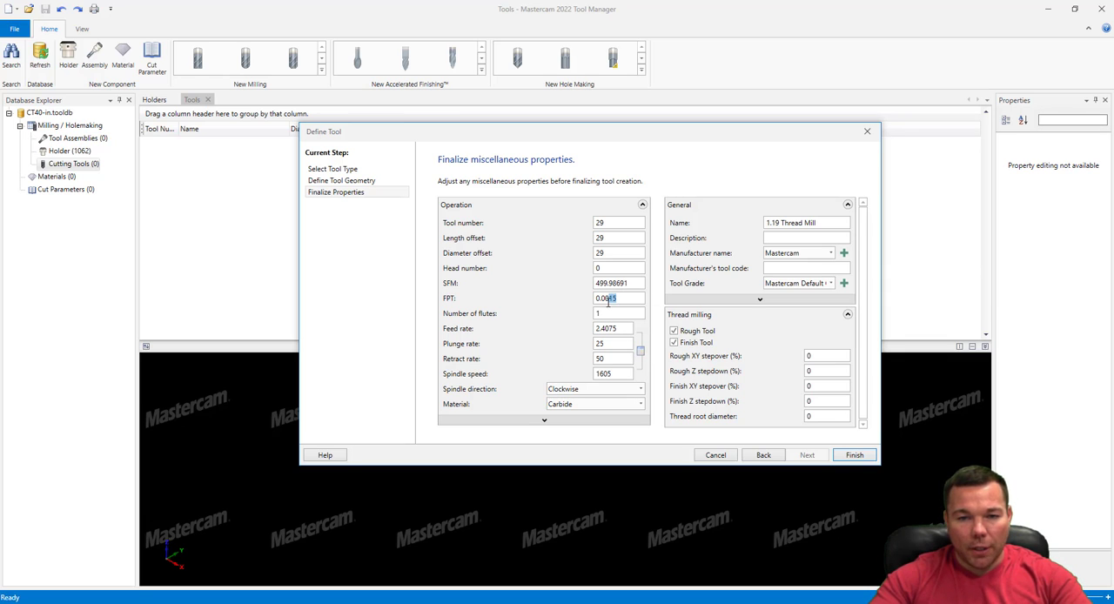
text(025)
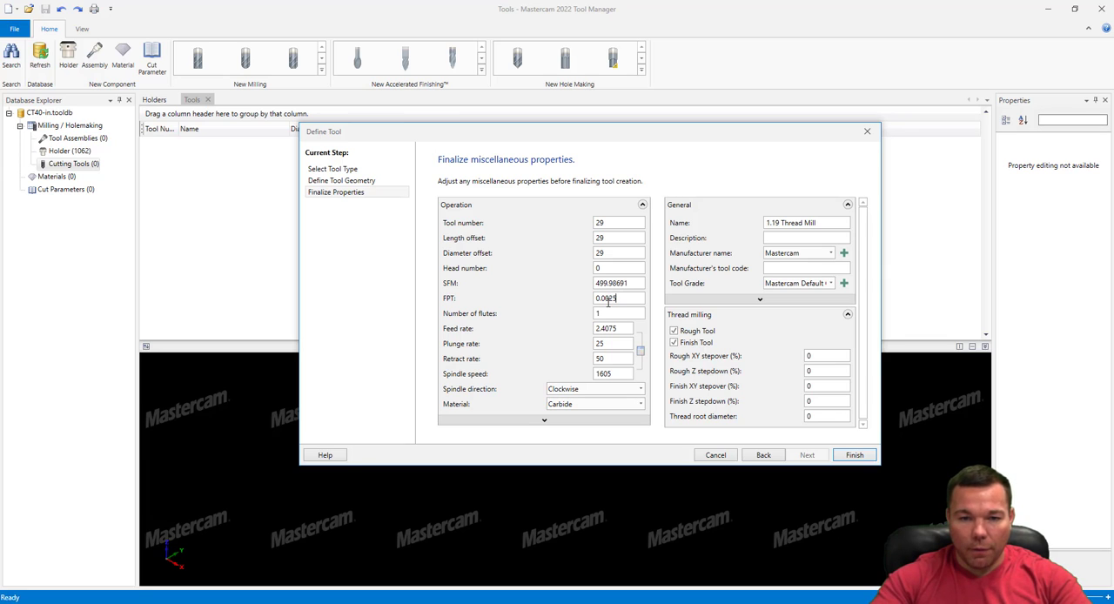
Review the thread mill's feed per tooth, flute count, cutting speed, feed and plunge rates, and rough XY stepover
double_click(631, 298)
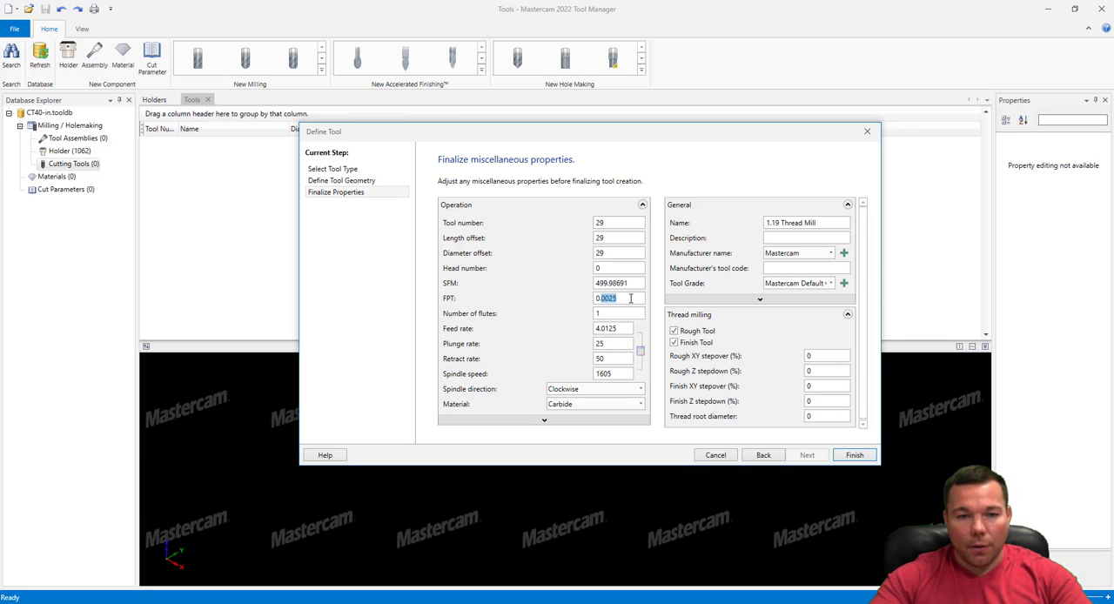
click(620, 315)
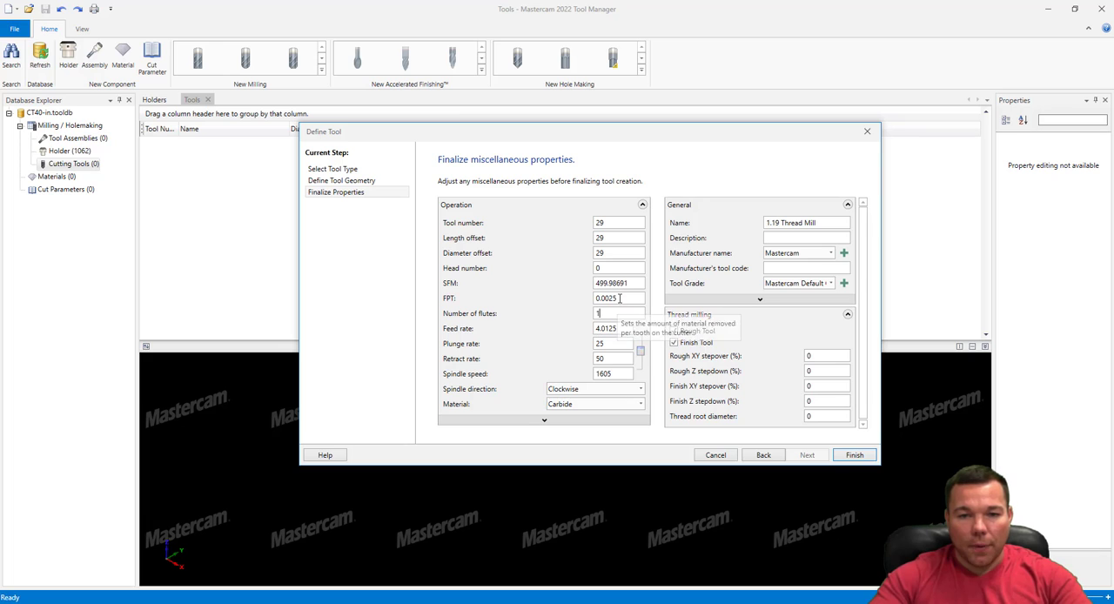
click(622, 298)
drag(625, 298, 592, 320)
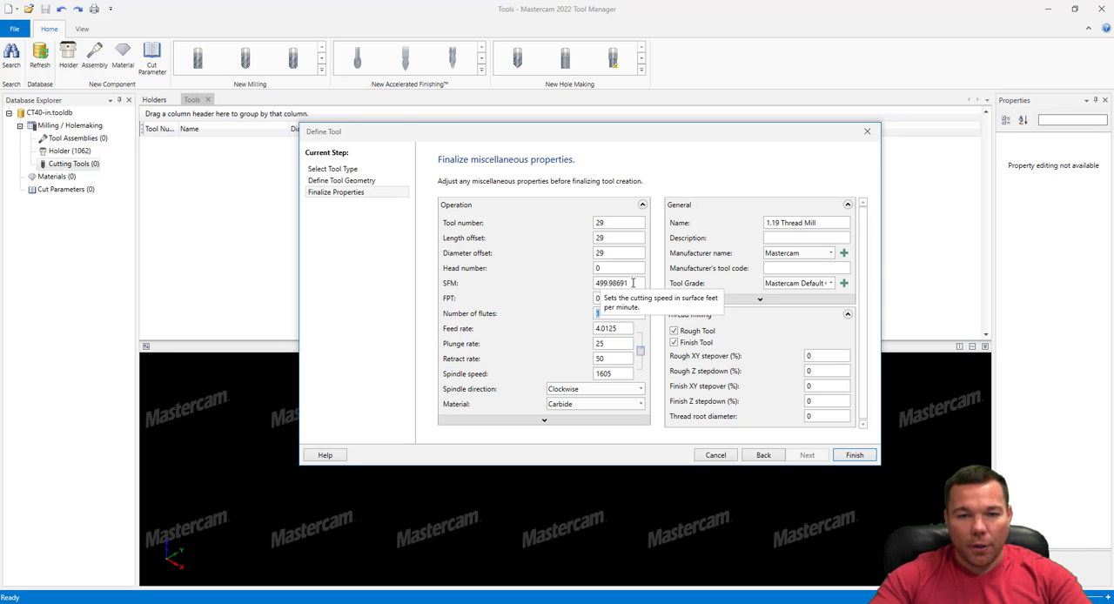
drag(633, 283, 588, 282)
click(617, 328)
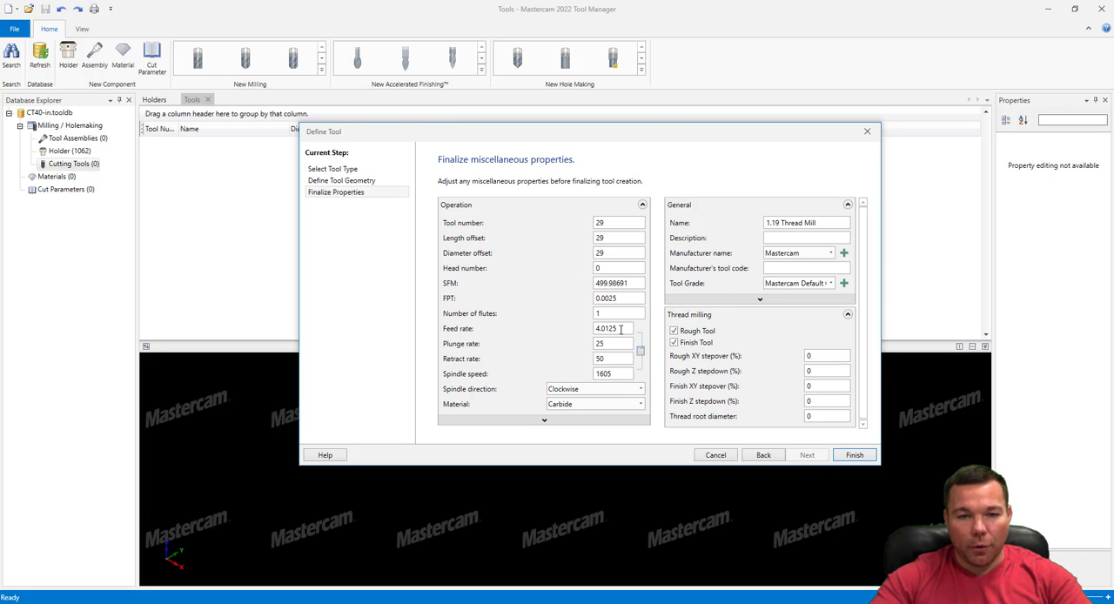
drag(620, 328, 560, 332)
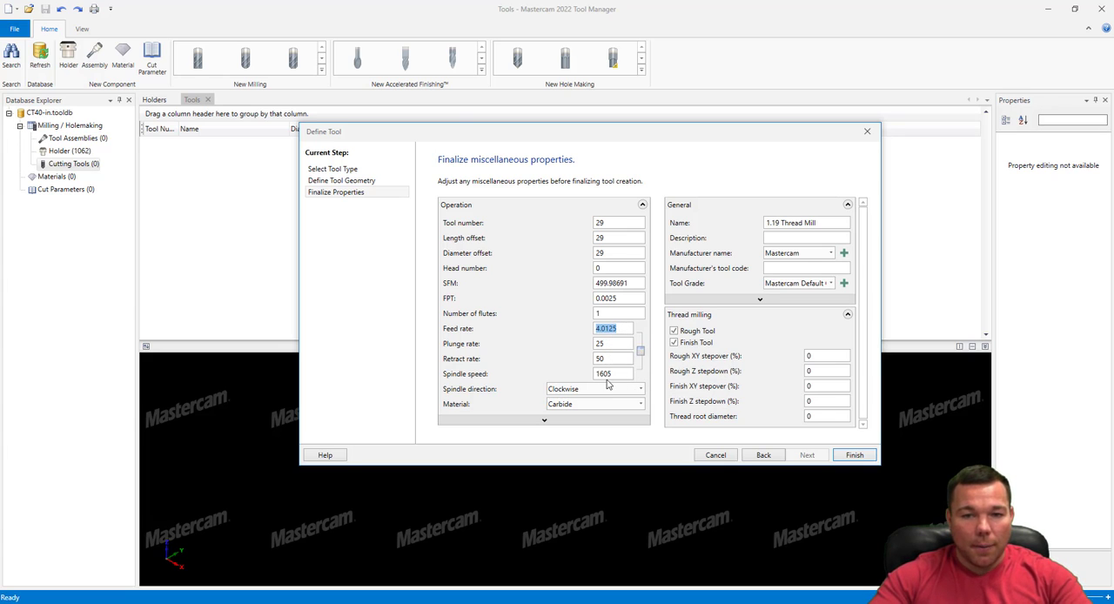
click(613, 343)
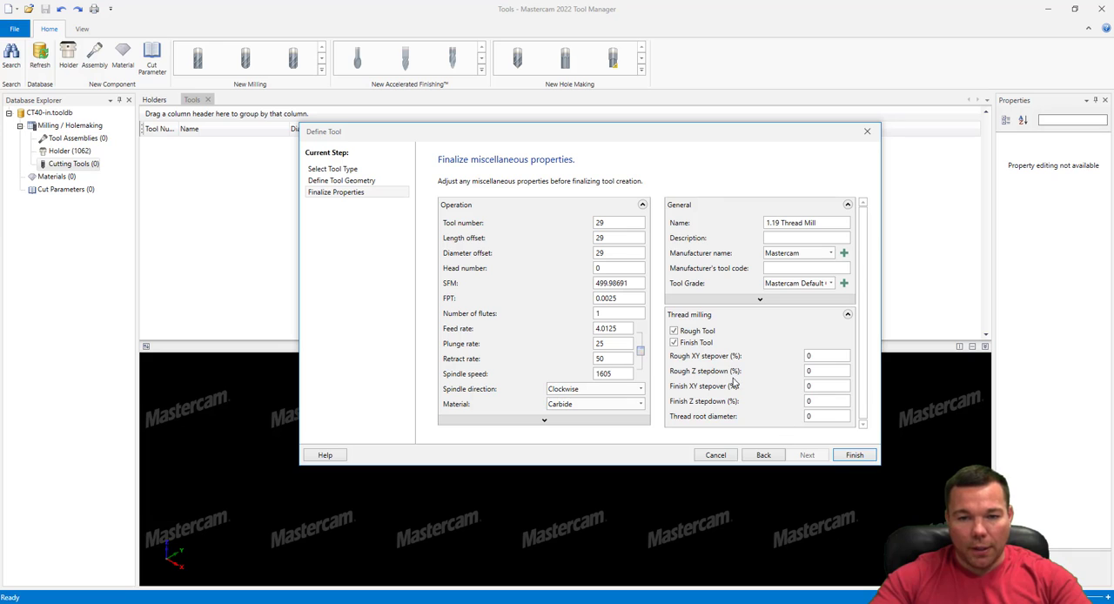
click(824, 357)
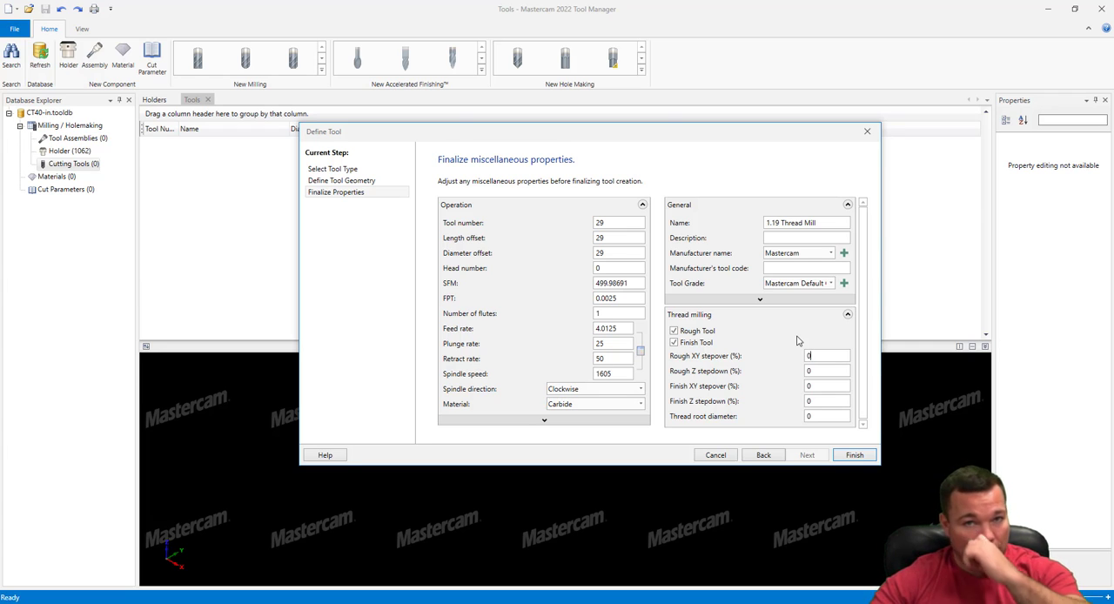
click(822, 355)
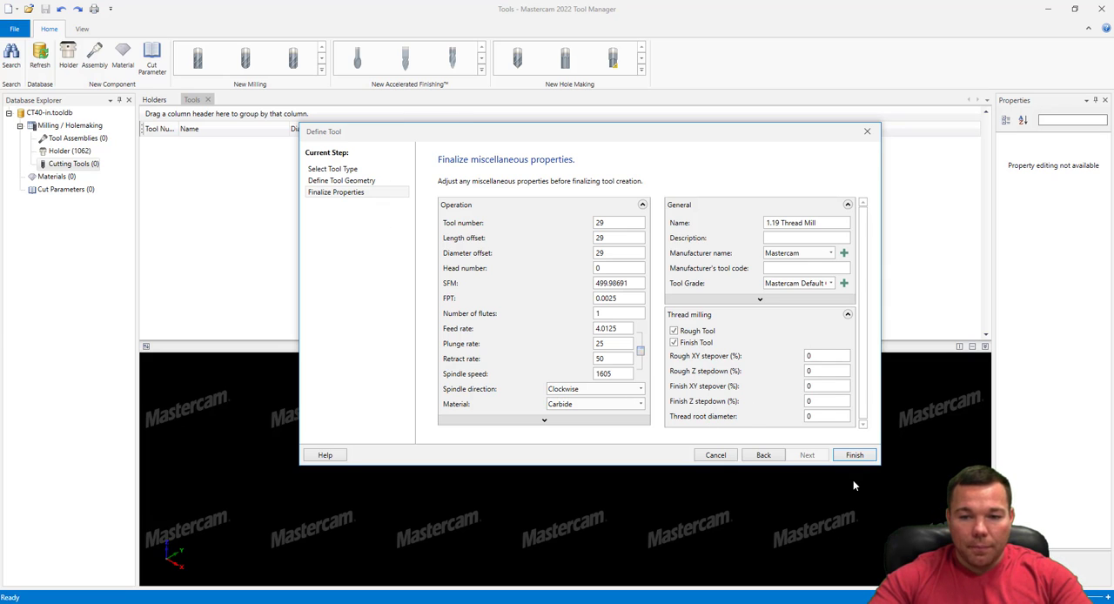
Finish creating the thread mill and inspect it in the tool preview
click(855, 455)
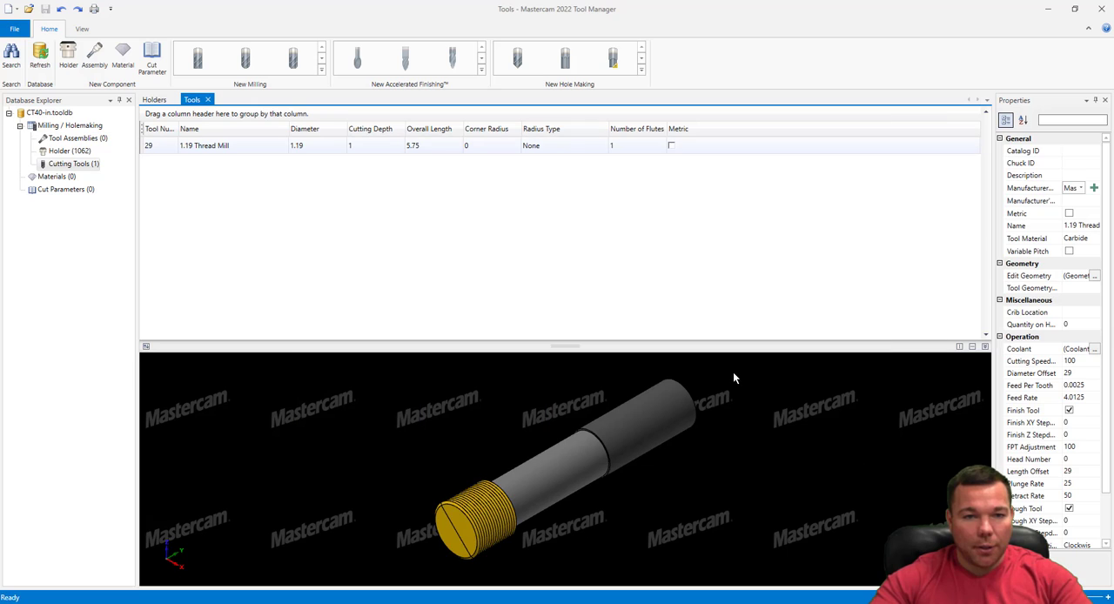
scroll(562, 465, down, 2)
scroll(524, 508, up, 7)
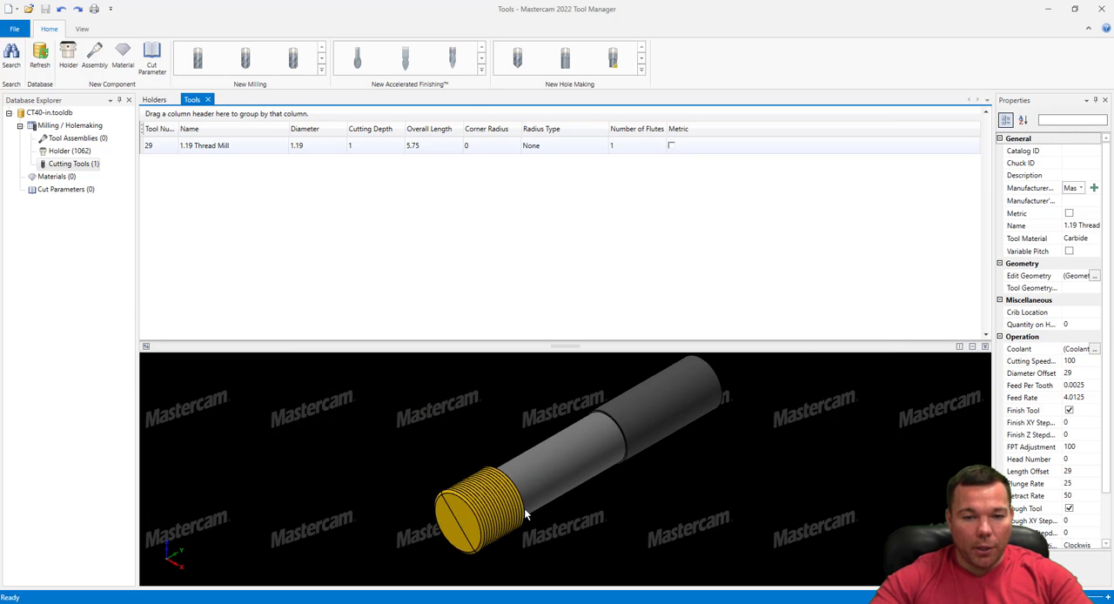
scroll(530, 508, down, 5)
scroll(699, 395, up, 3)
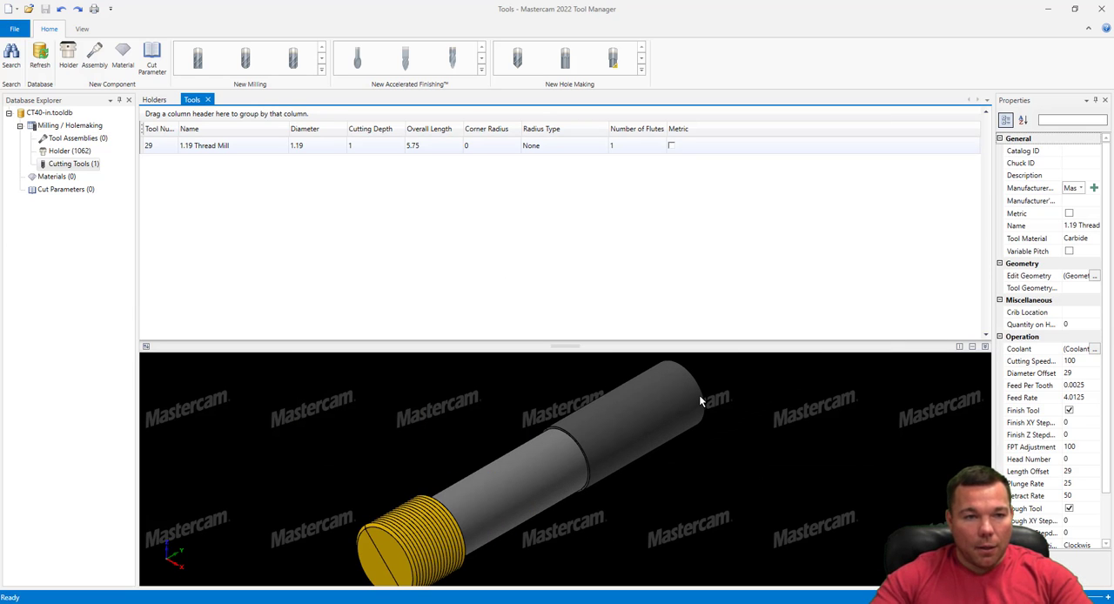
Open the database's holder list and compare the shapes of several CAT 40 holders, including C4Y3-M032, C4J4-0004 and C4E5-1250
click(71, 151)
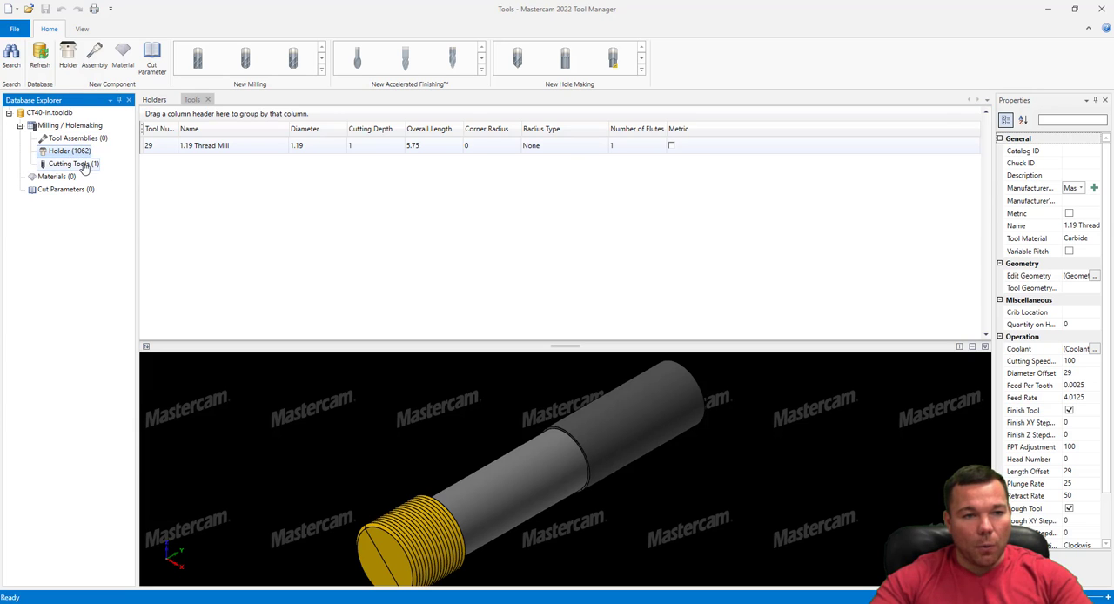
double_click(67, 152)
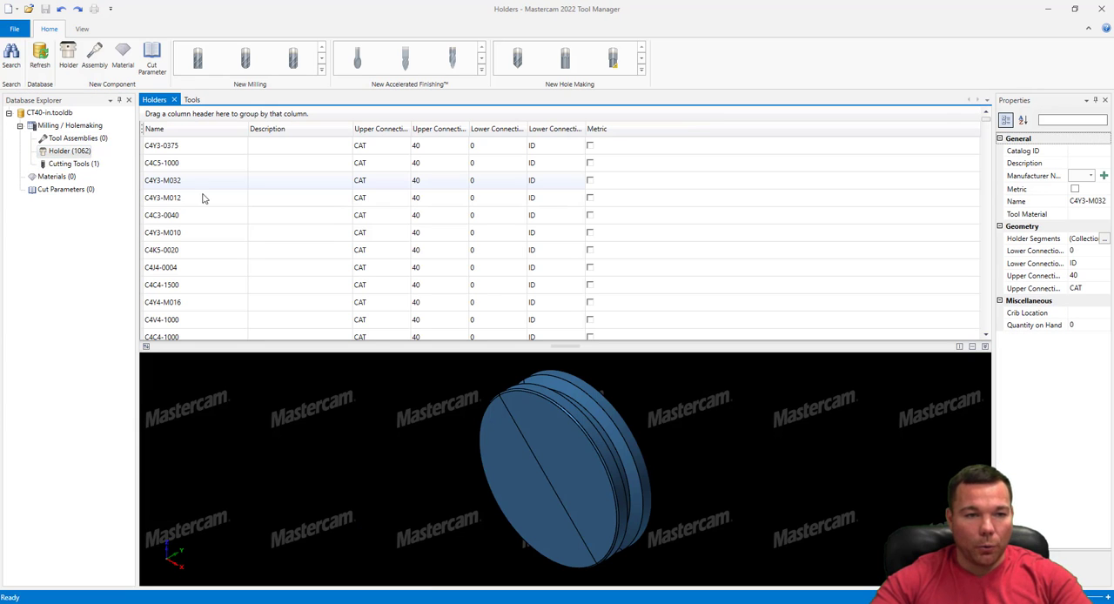
click(187, 215)
click(200, 181)
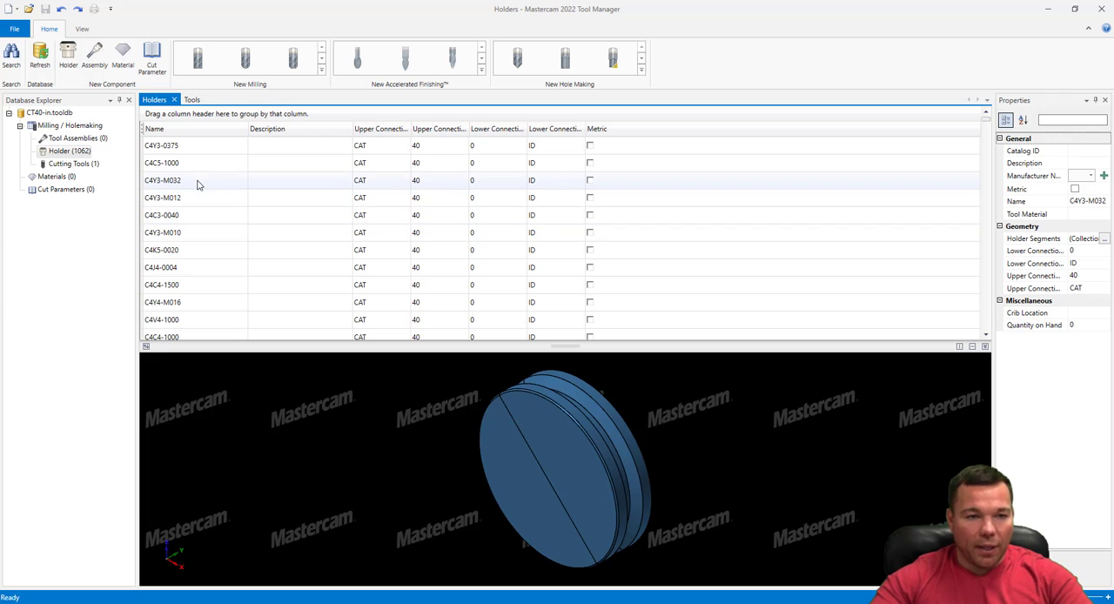
mouse_move(657, 454)
middle_down()
mouse_move(569, 450)
mouse_move(443, 472)
mouse_move(657, 445)
middle_up()
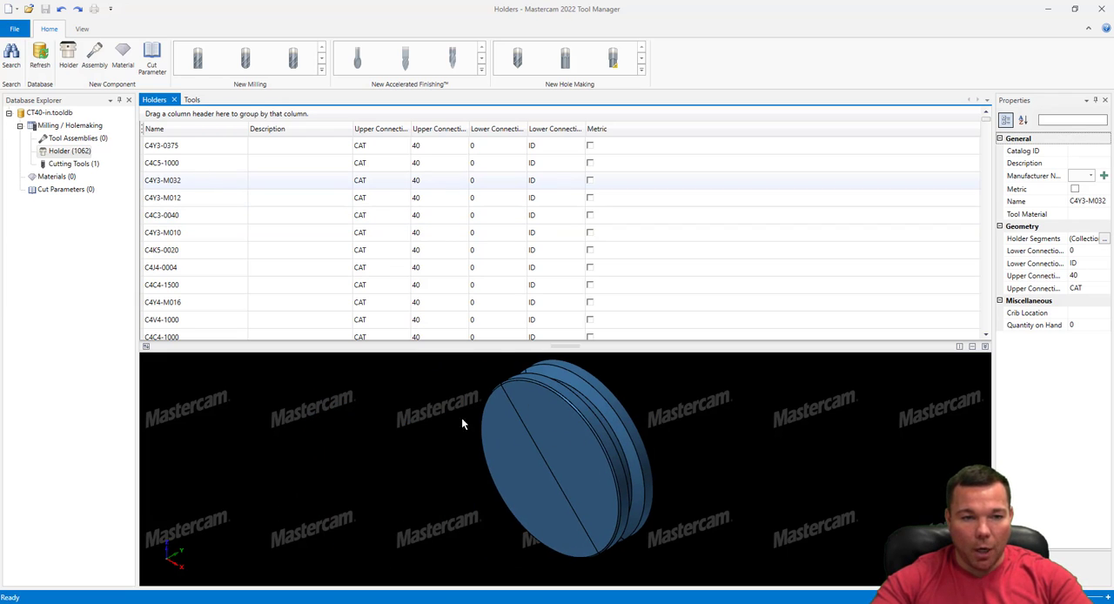
click(189, 233)
click(186, 268)
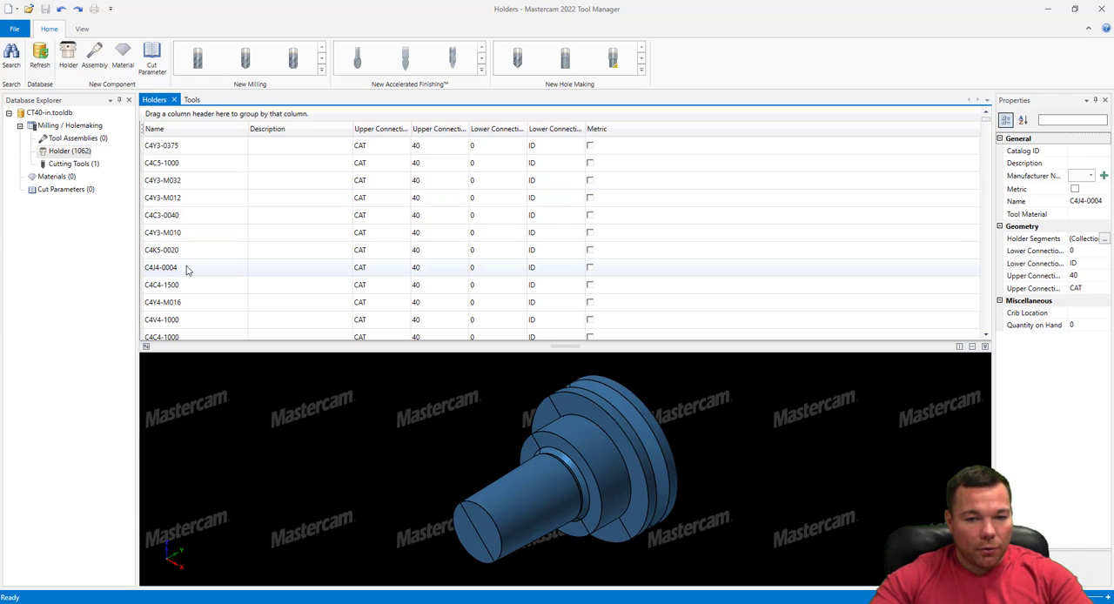
click(191, 288)
scroll(209, 301, down, 2)
click(199, 285)
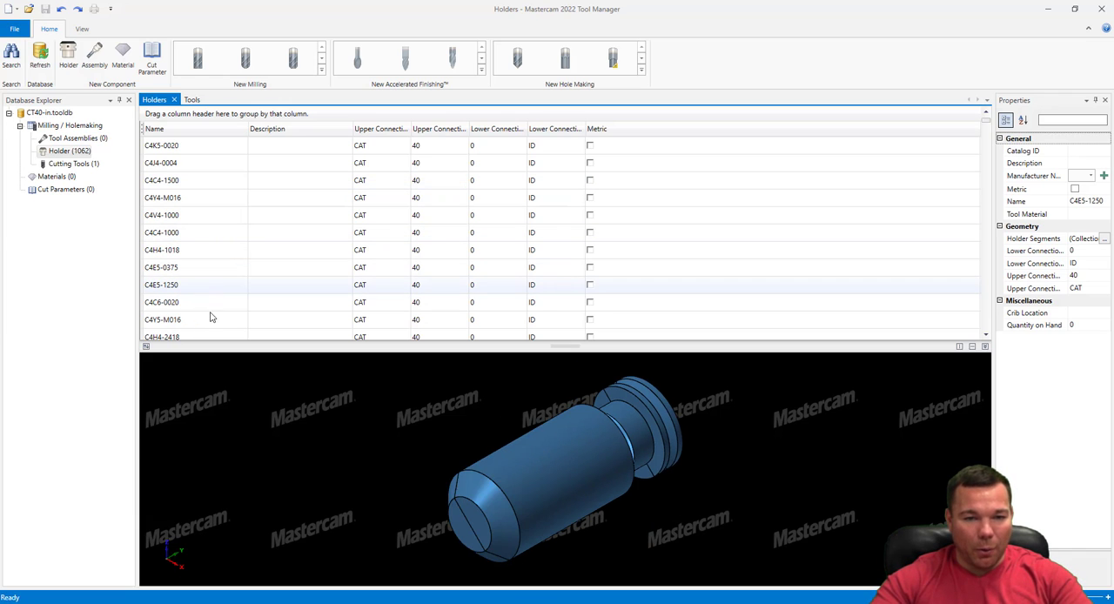
click(213, 321)
click(219, 302)
Duplicate the C4E5-1250 holder
click(216, 288)
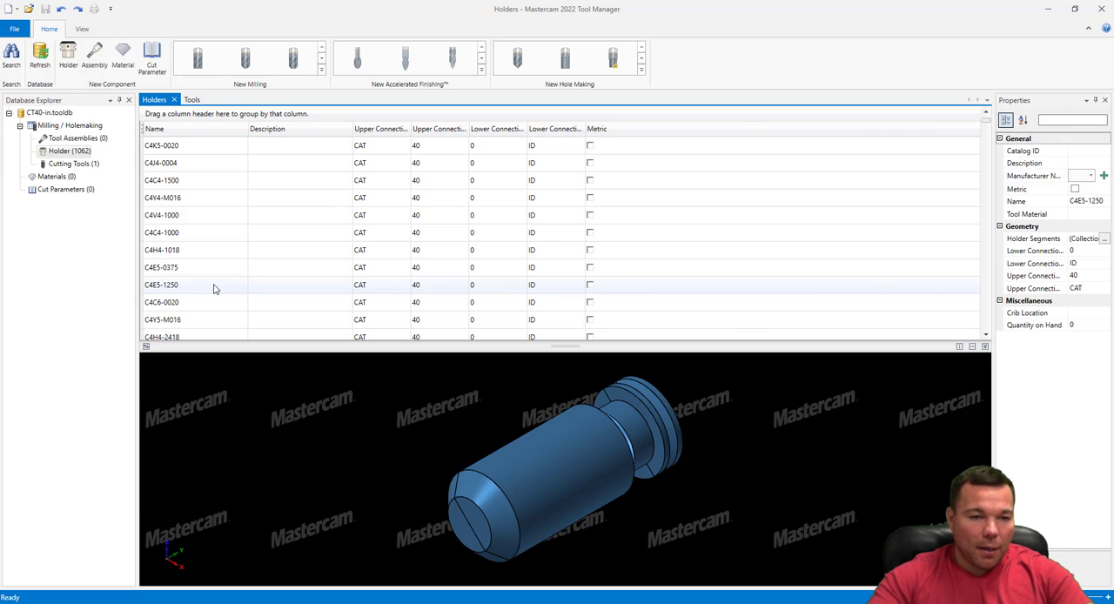
right_click(214, 286)
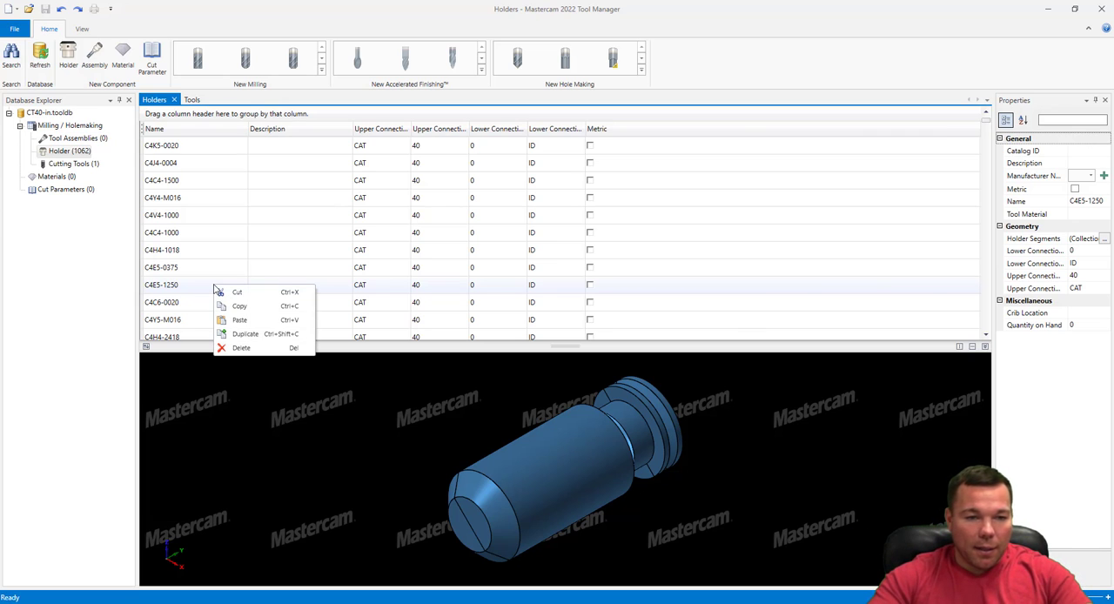
click(245, 334)
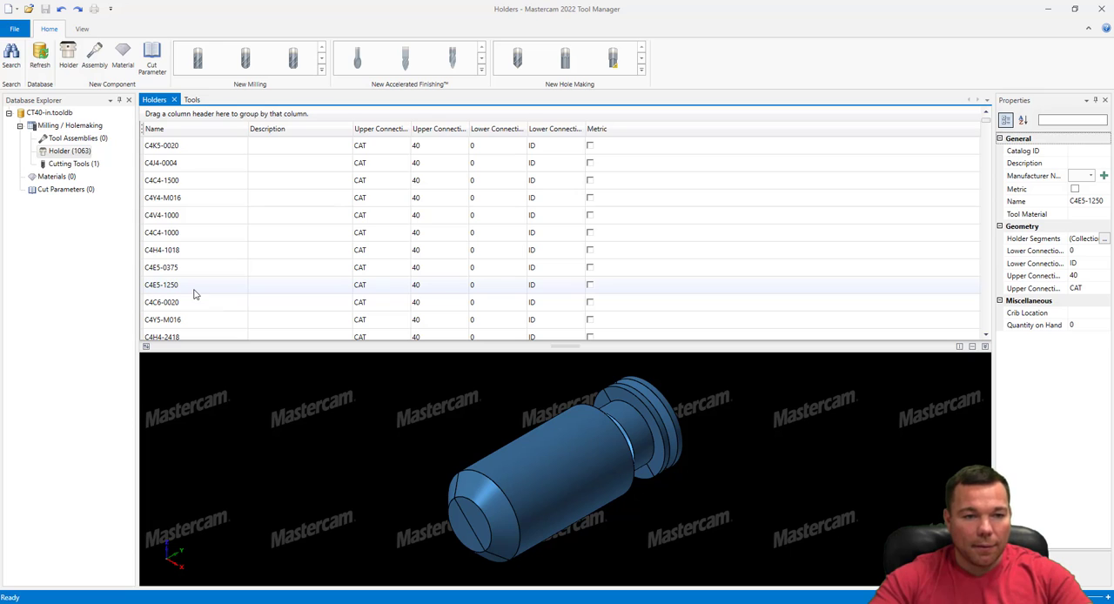
Sort the holders by name in descending order and compare the shapes of the C4F4 and C4G4 holders
click(205, 130)
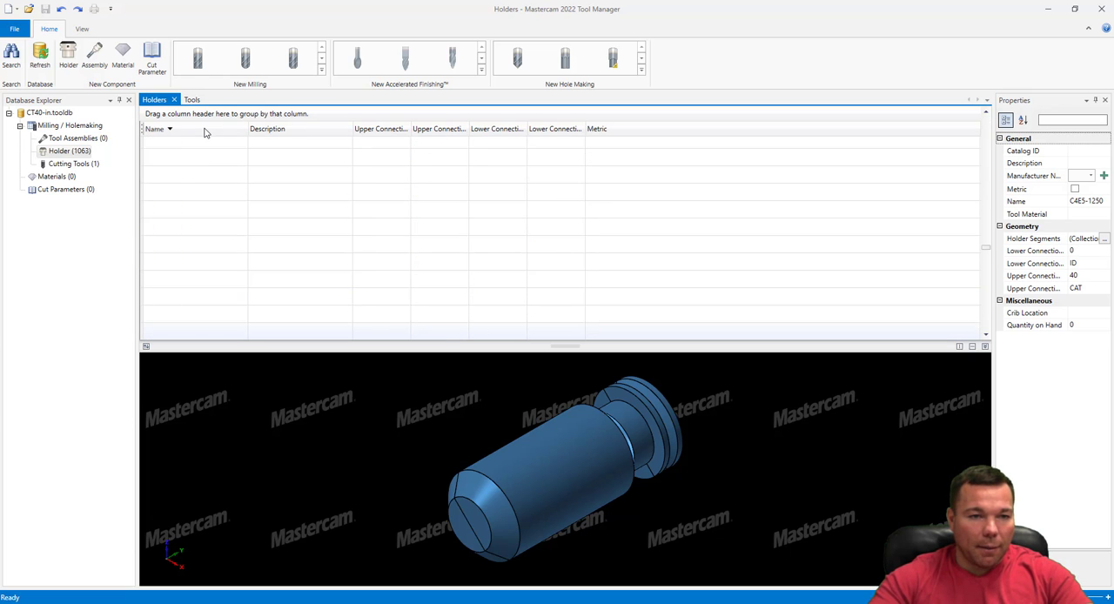
click(186, 247)
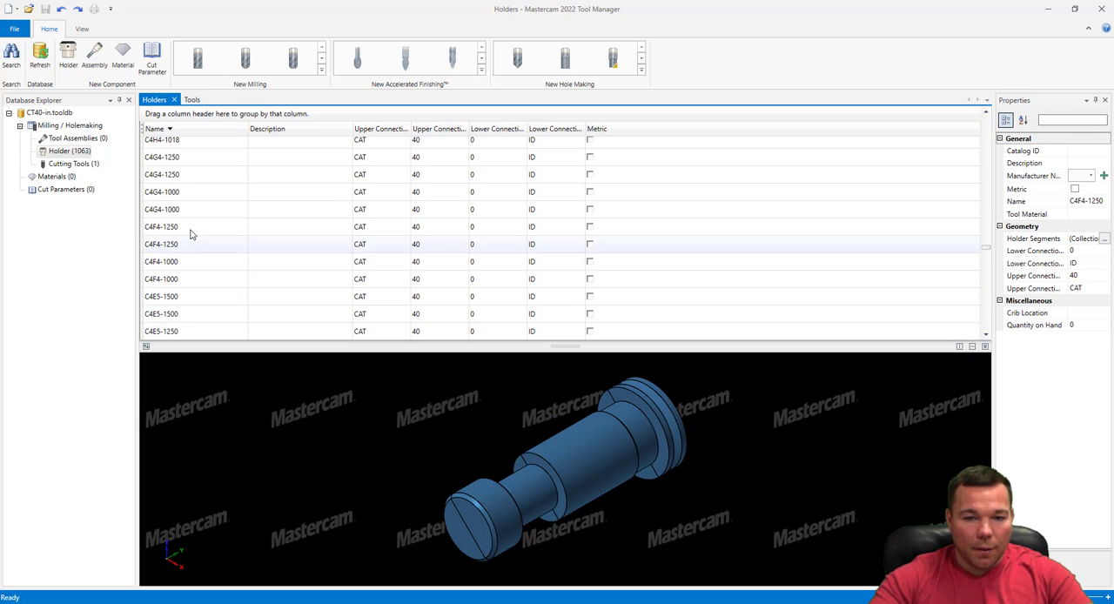
click(192, 231)
click(194, 216)
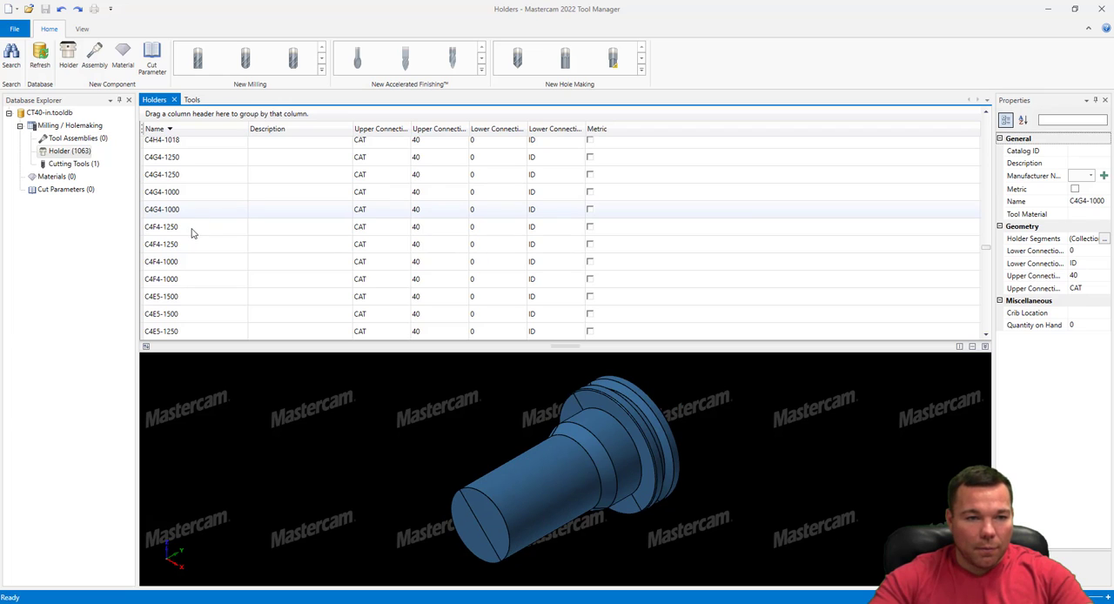
click(192, 231)
click(192, 247)
click(195, 264)
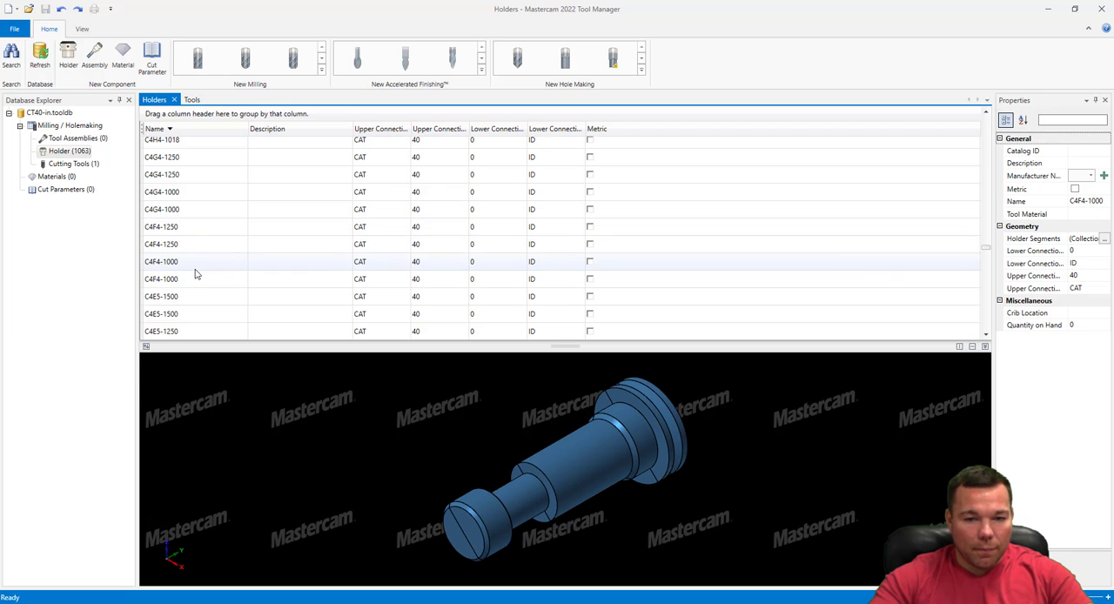
click(197, 227)
click(198, 214)
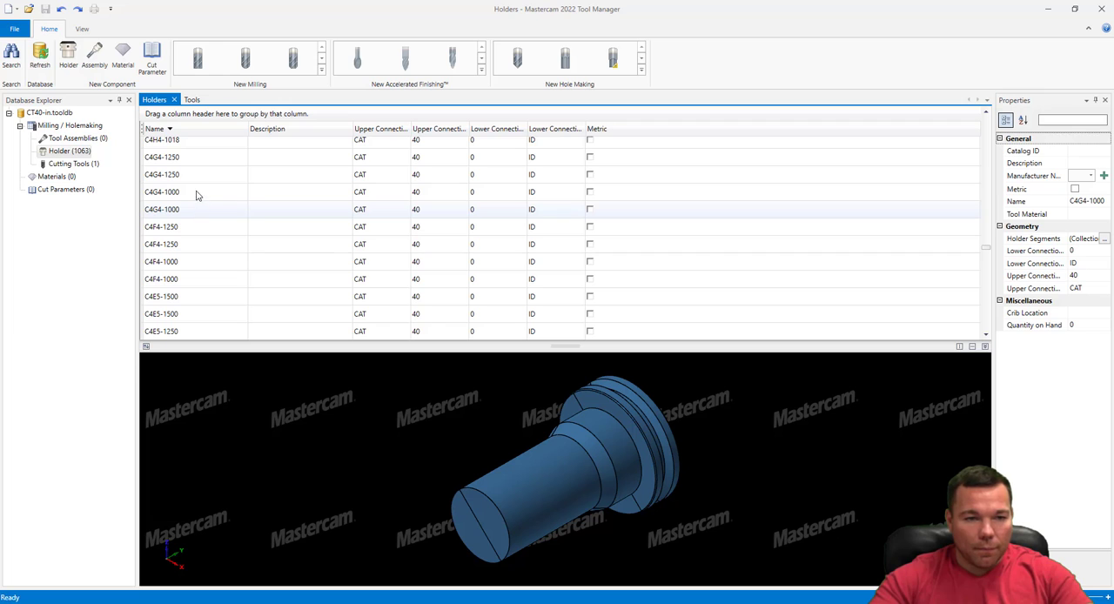
click(197, 193)
Examine the C4H4 holders and several C4J4 holders in the preview
scroll(217, 231, up, 2)
click(199, 223)
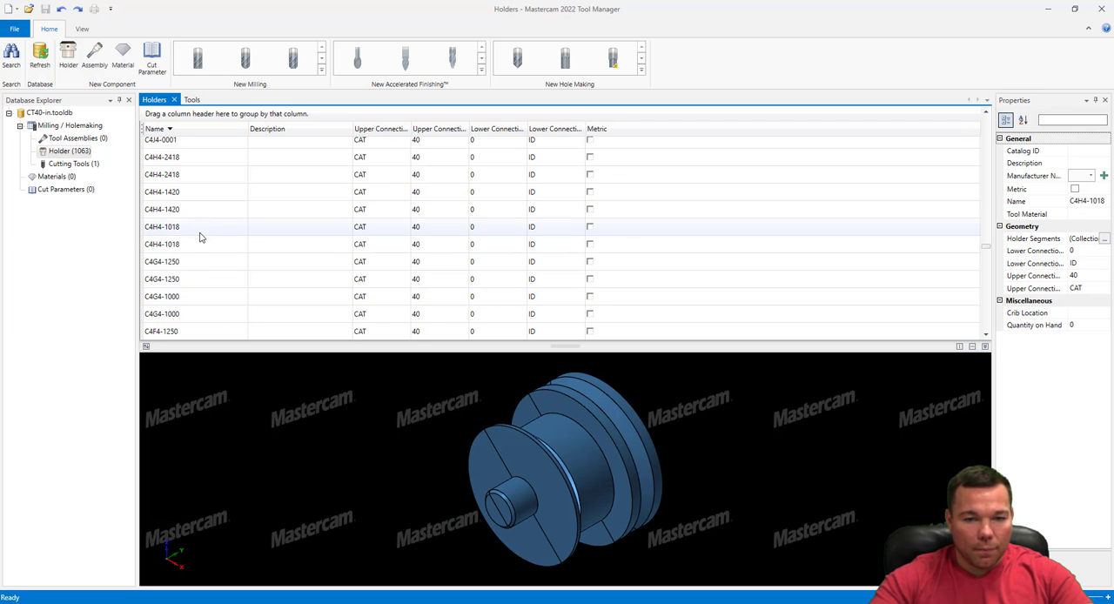
click(201, 239)
click(203, 231)
click(203, 212)
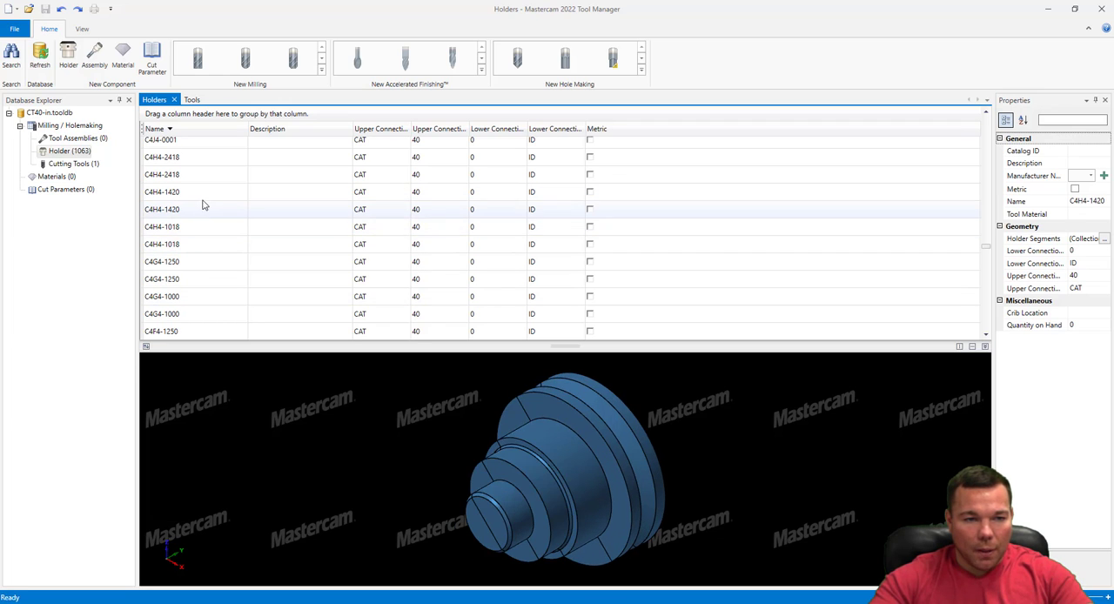
click(201, 193)
click(201, 175)
scroll(208, 217, up, 3)
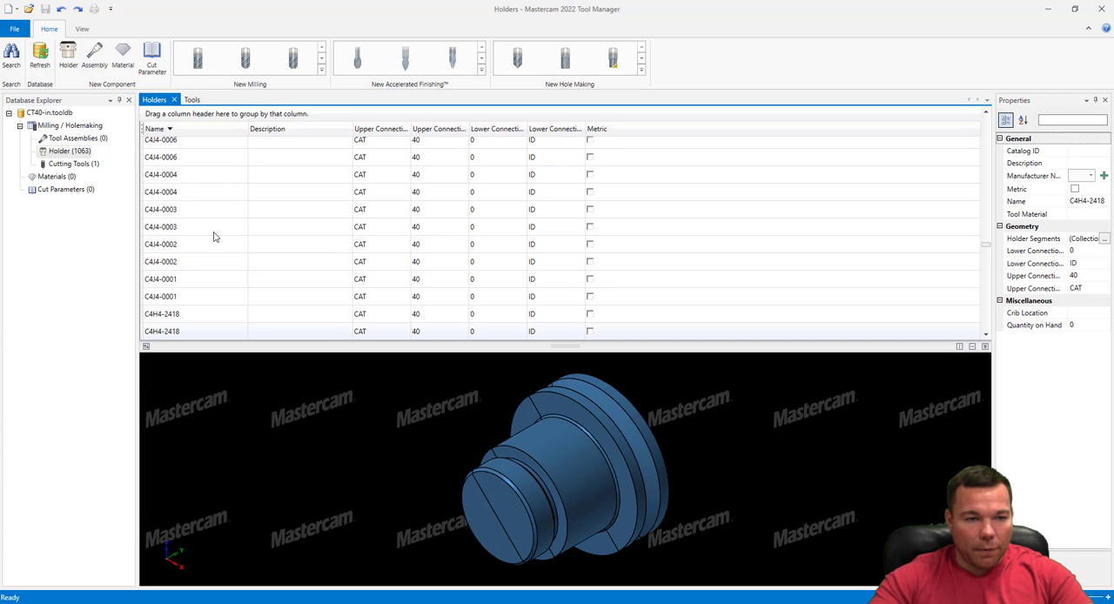
click(212, 229)
click(199, 280)
Examine the shapes of the C4G4-1000, C4F4-1250 and C4F4-1000 holders in the preview
scroll(201, 291, down, 4)
click(197, 244)
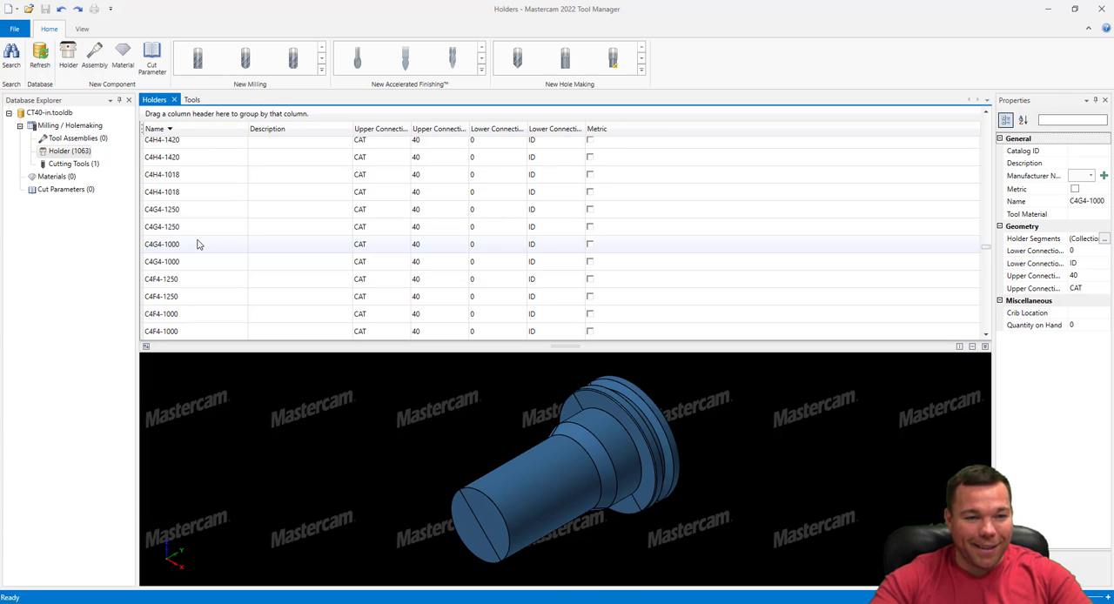
click(200, 299)
click(199, 313)
click(204, 331)
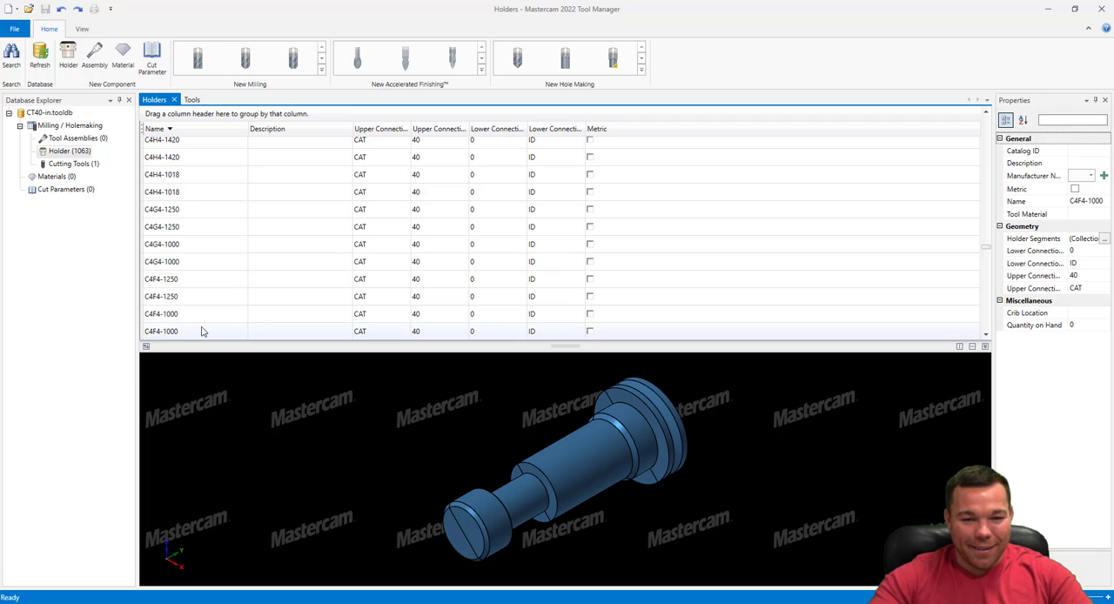
Compare the shapes of the two C4E5-1500 holders and the adjacent C4E5-1250 holder
scroll(203, 322, down, 2)
click(202, 267)
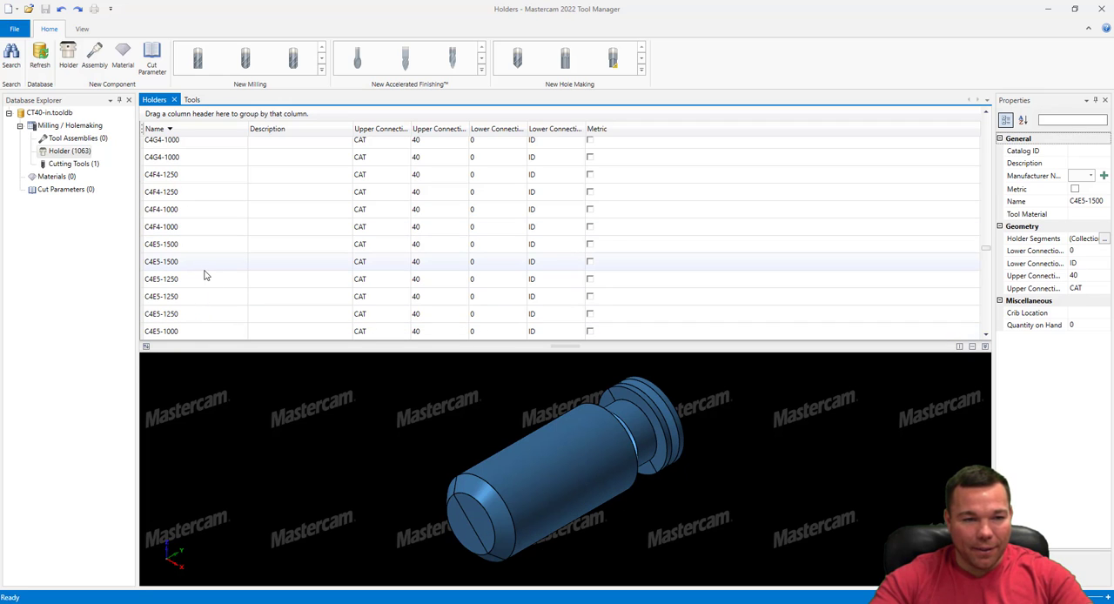
click(200, 281)
click(199, 266)
click(199, 248)
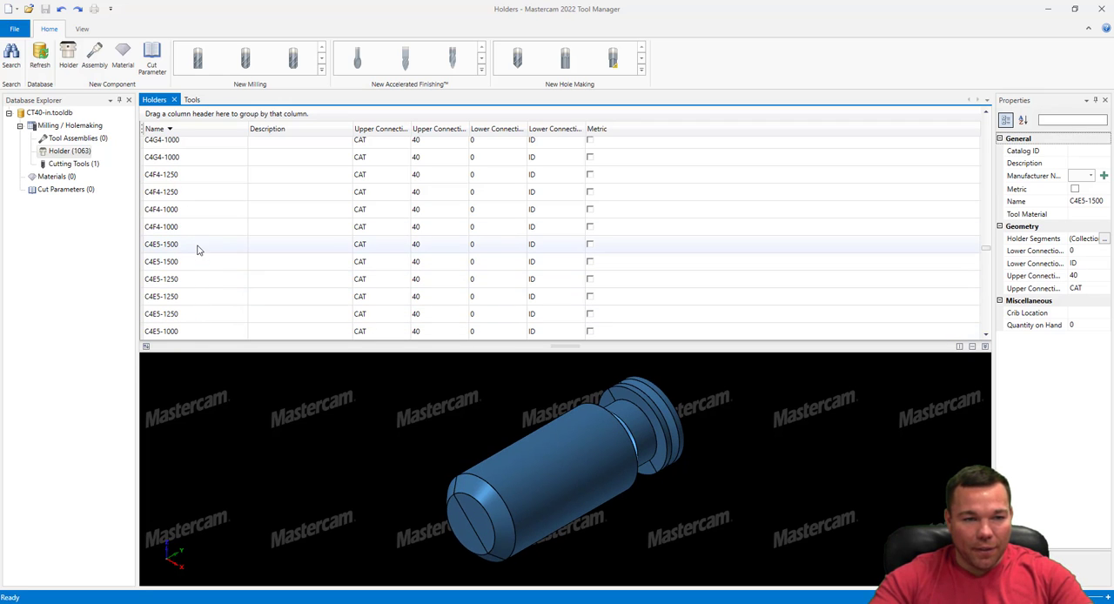
click(198, 267)
click(200, 249)
click(200, 262)
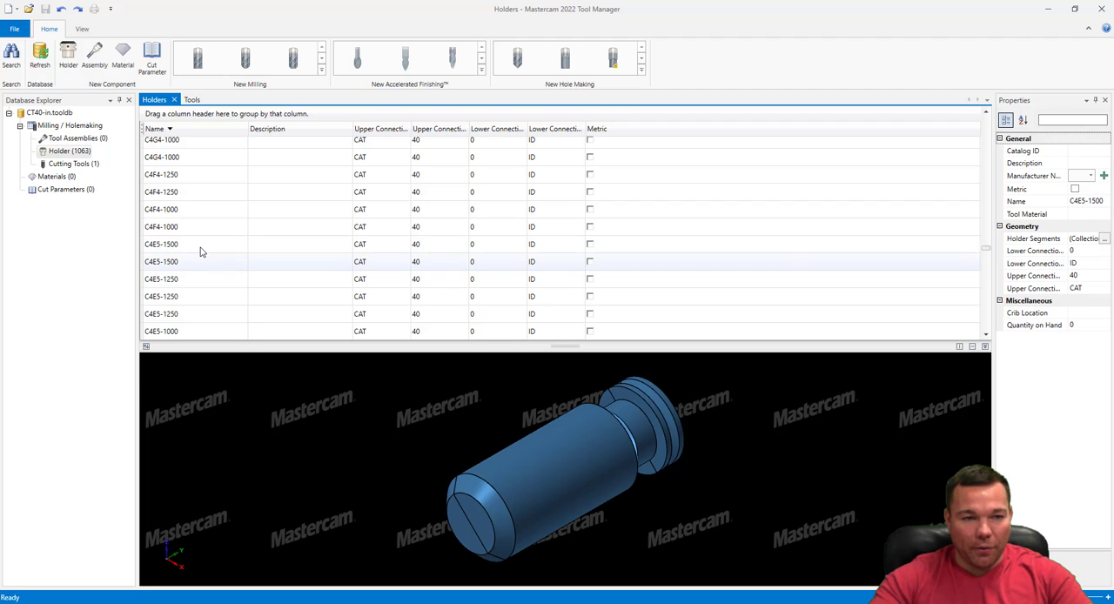
click(200, 249)
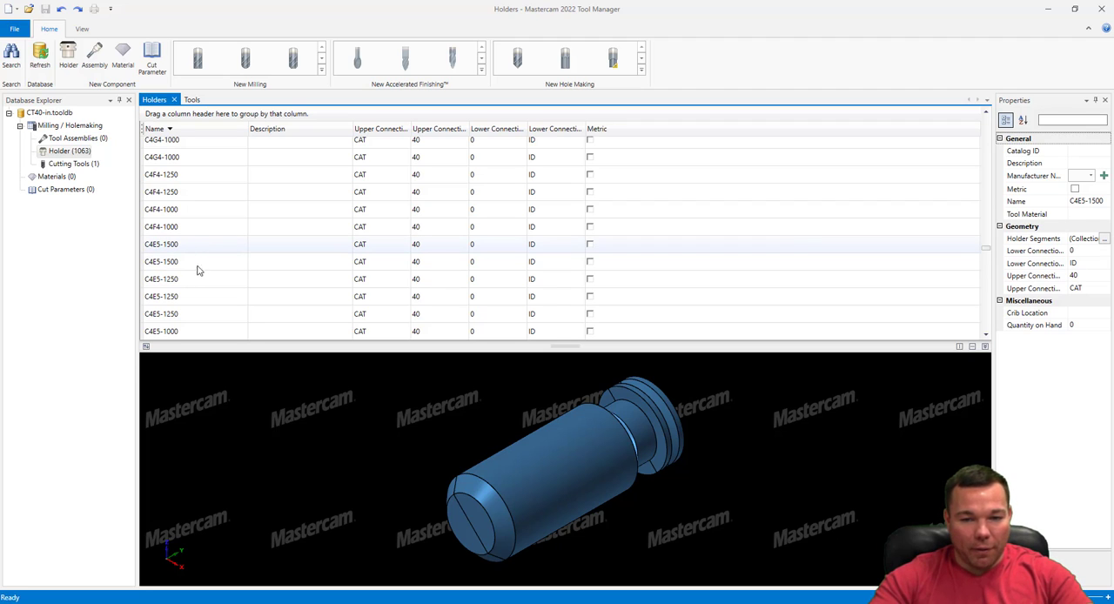
Open the first C4E5-1500 holder for editing and check which parts of the flange its four uppermost segments define
right_click(198, 249)
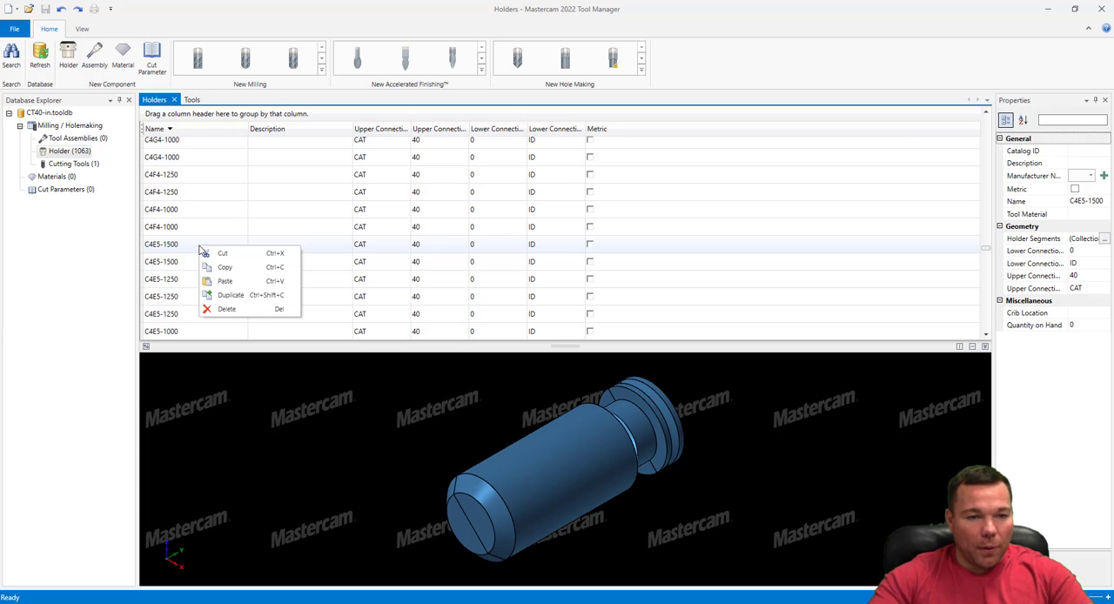
click(185, 246)
double_click(185, 247)
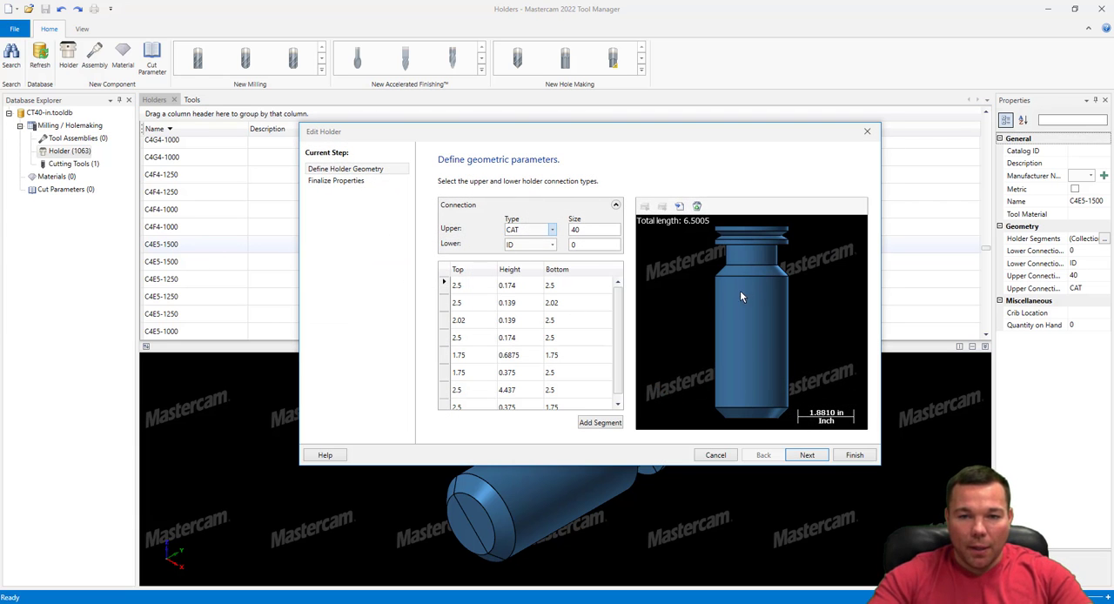
click(477, 287)
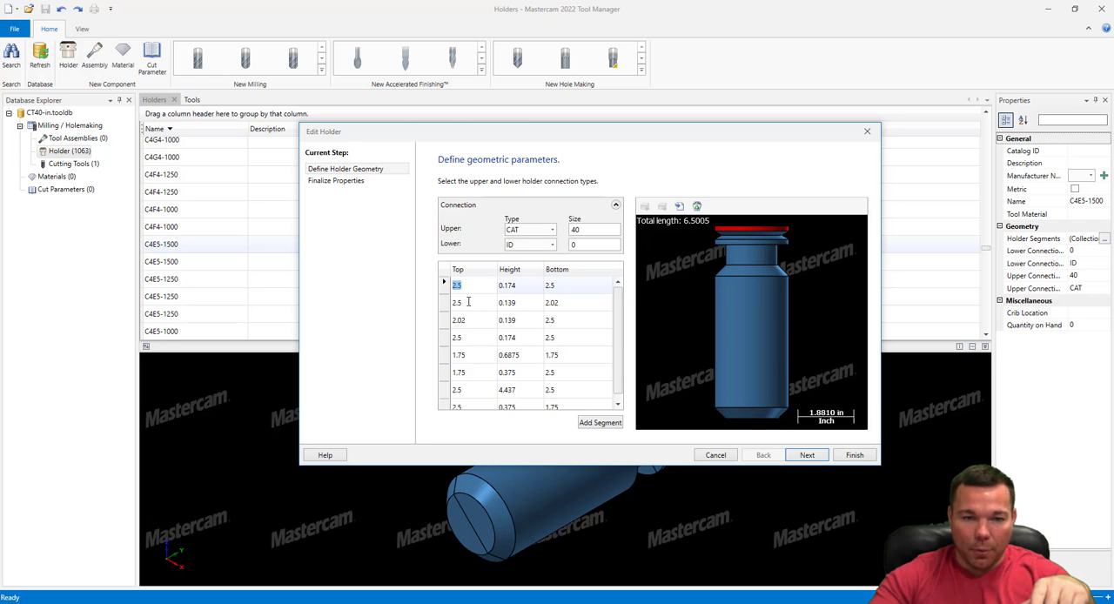
click(467, 302)
click(477, 322)
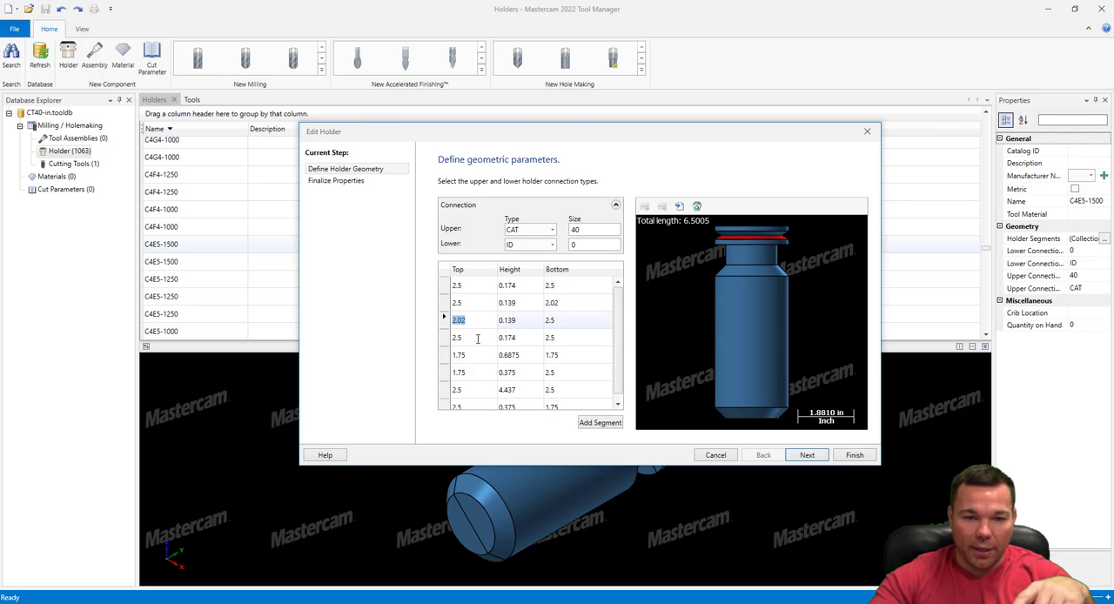
click(477, 339)
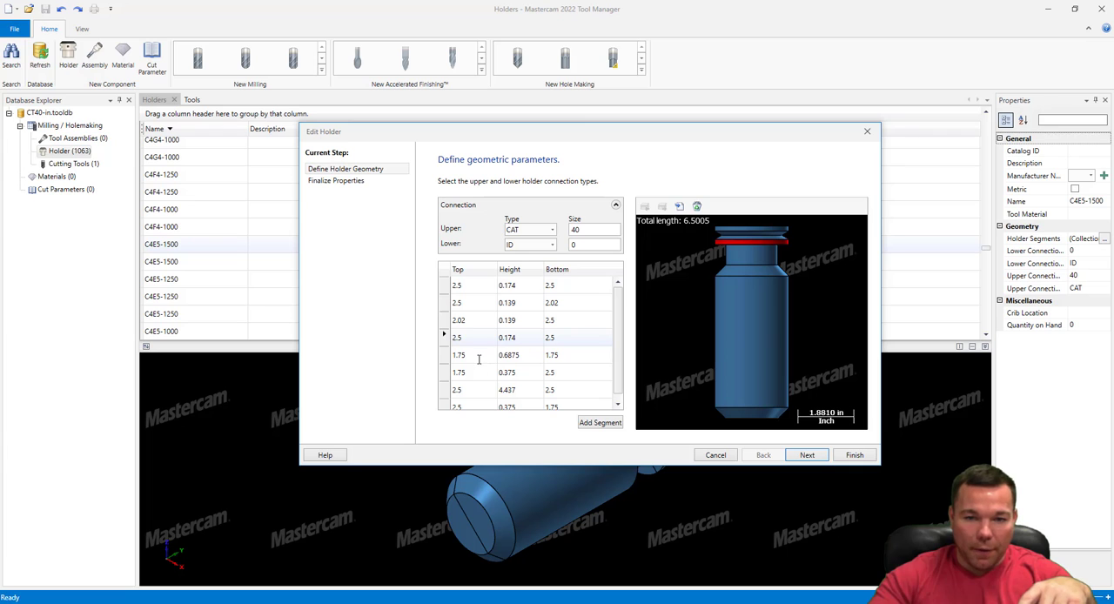
Set the height of the straight neck segment directly below the flange to 0.6
click(479, 357)
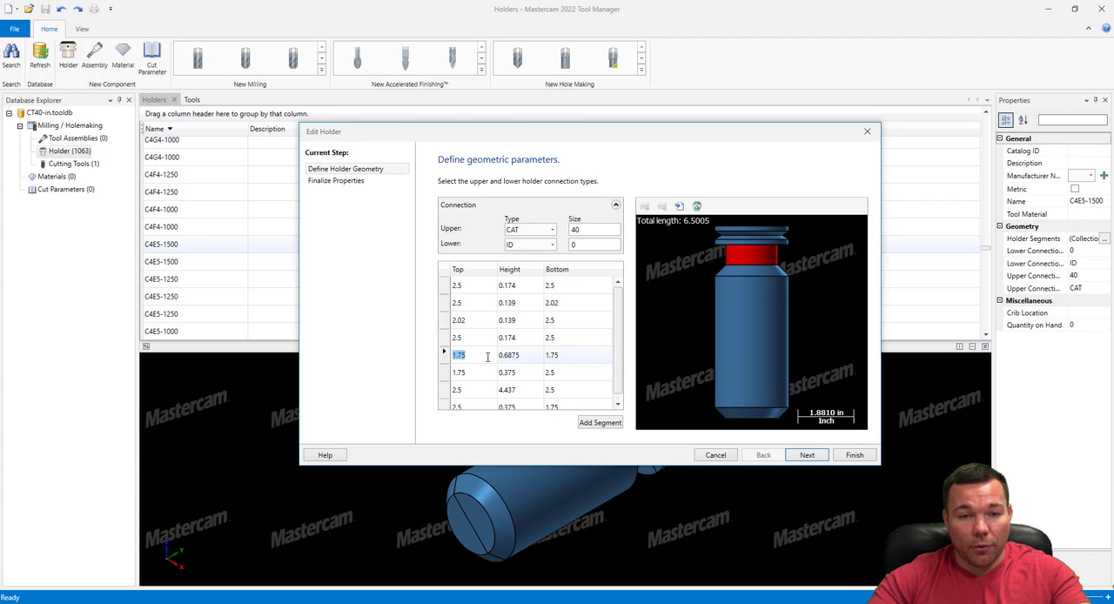
click(513, 355)
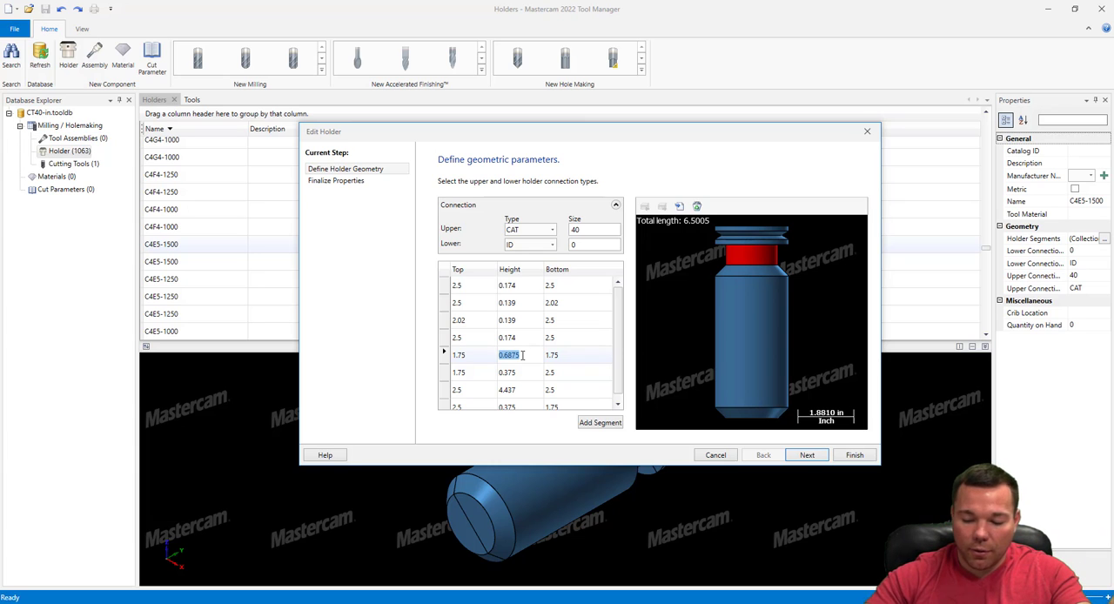
text(.6)
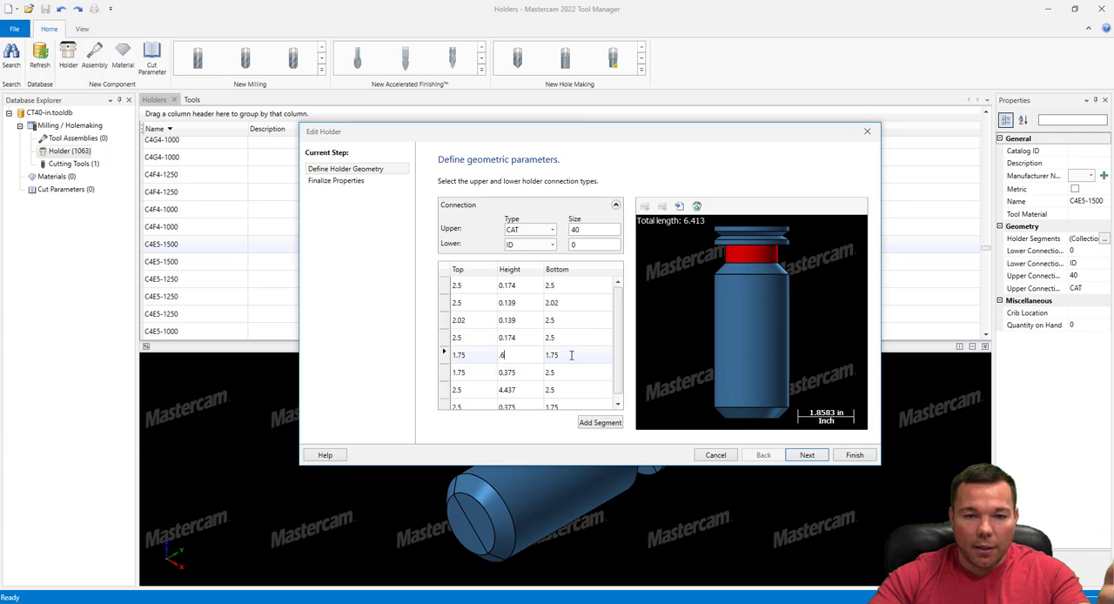
click(570, 354)
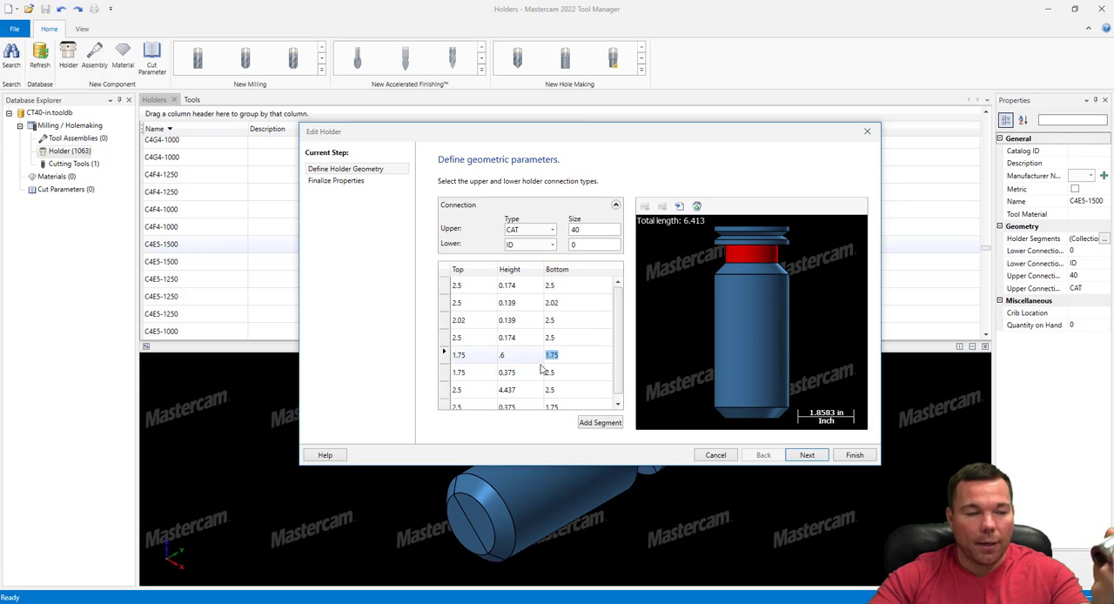
Give the tapered segment below the neck a bottom diameter of 2.0 and a height of 0.125
click(474, 372)
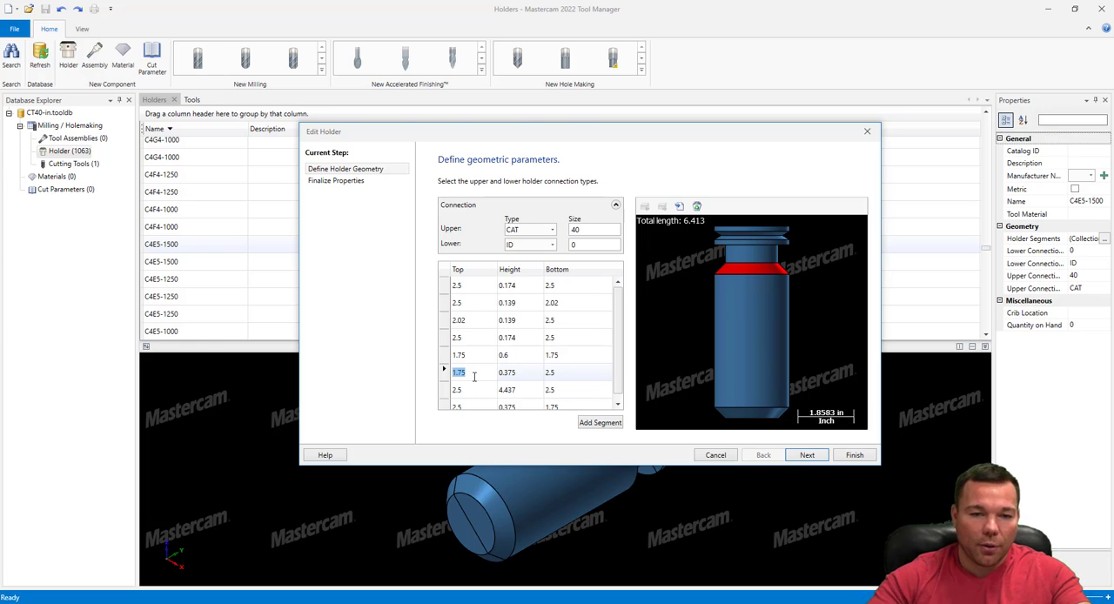
click(567, 373)
text(2)
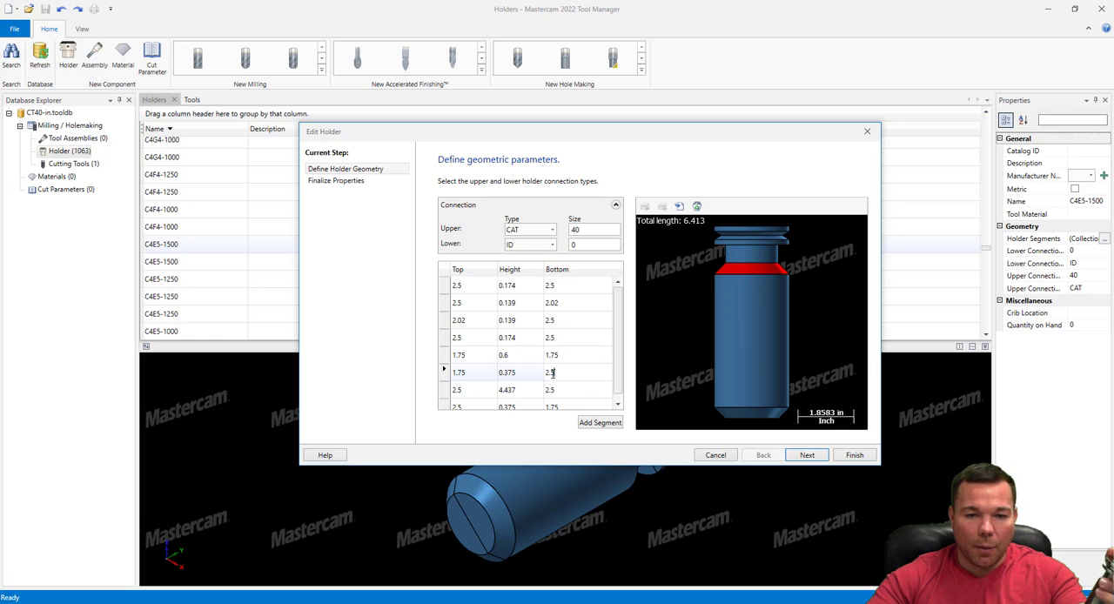
click(518, 373)
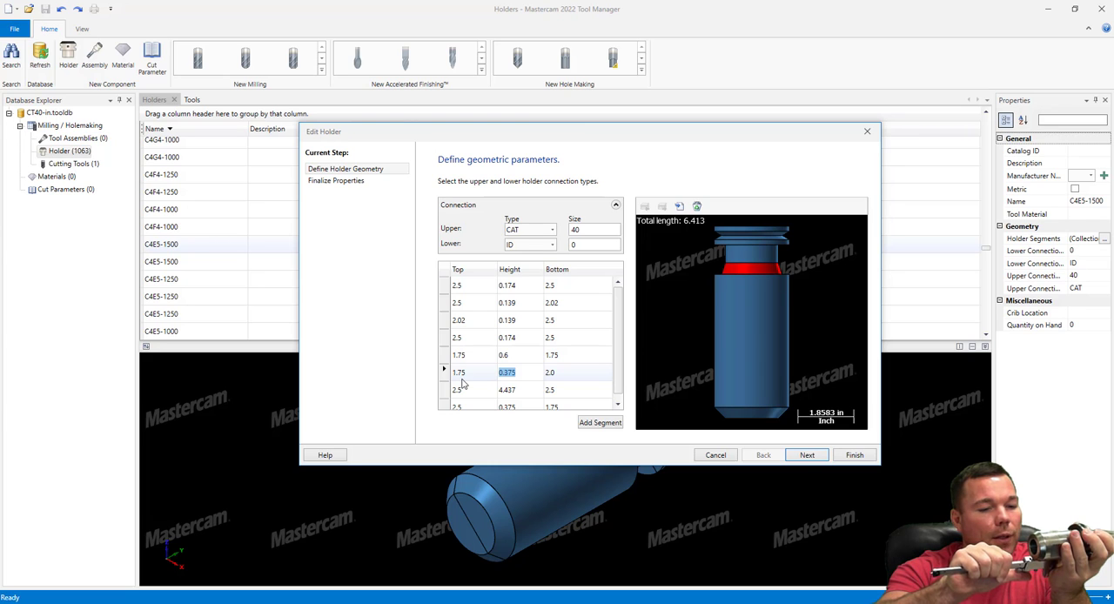
text(0.125)
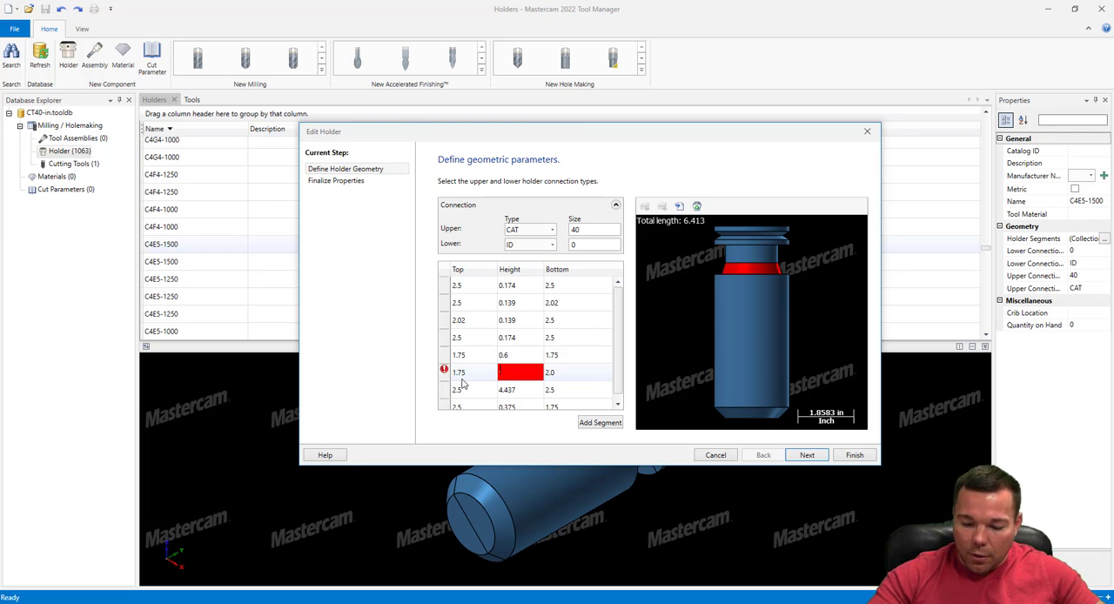
key(Return)
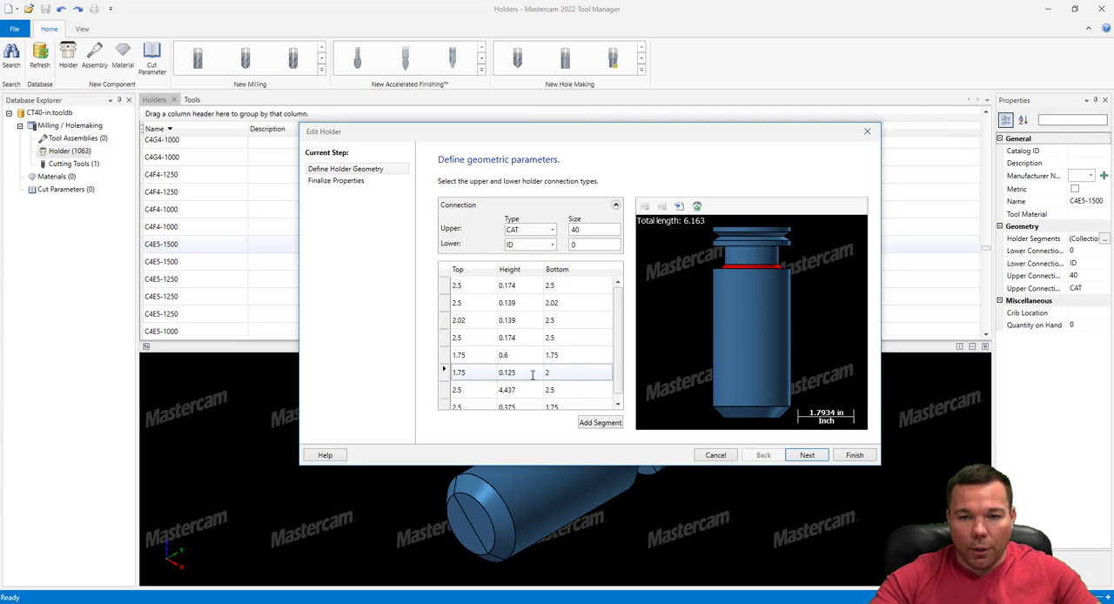
Set the long body segment's top and bottom diameters to 2.0 and its height to 2.125
click(466, 389)
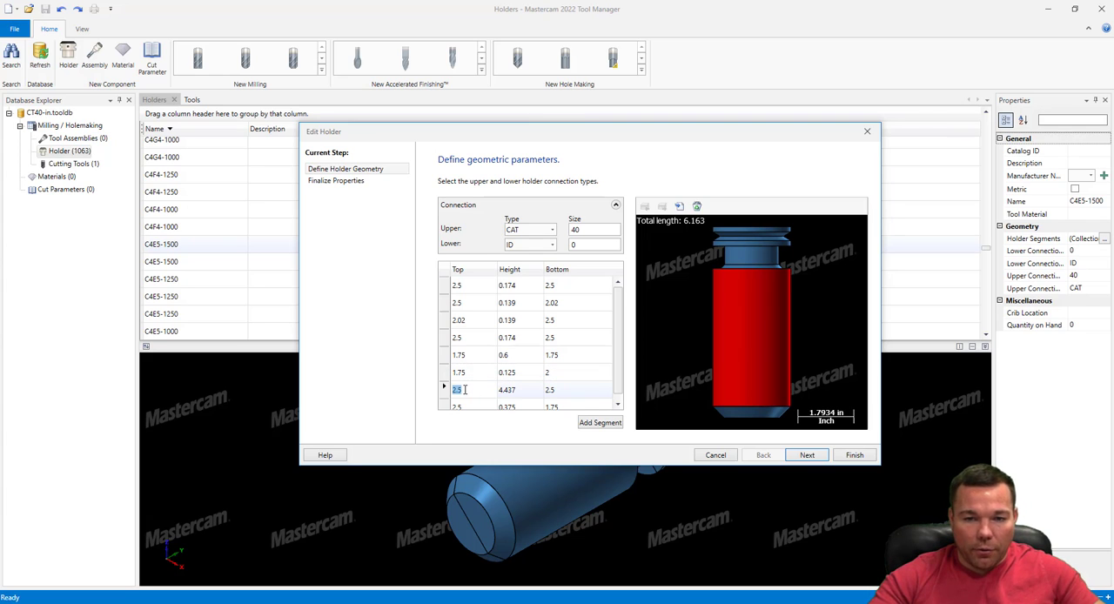
text(2.0)
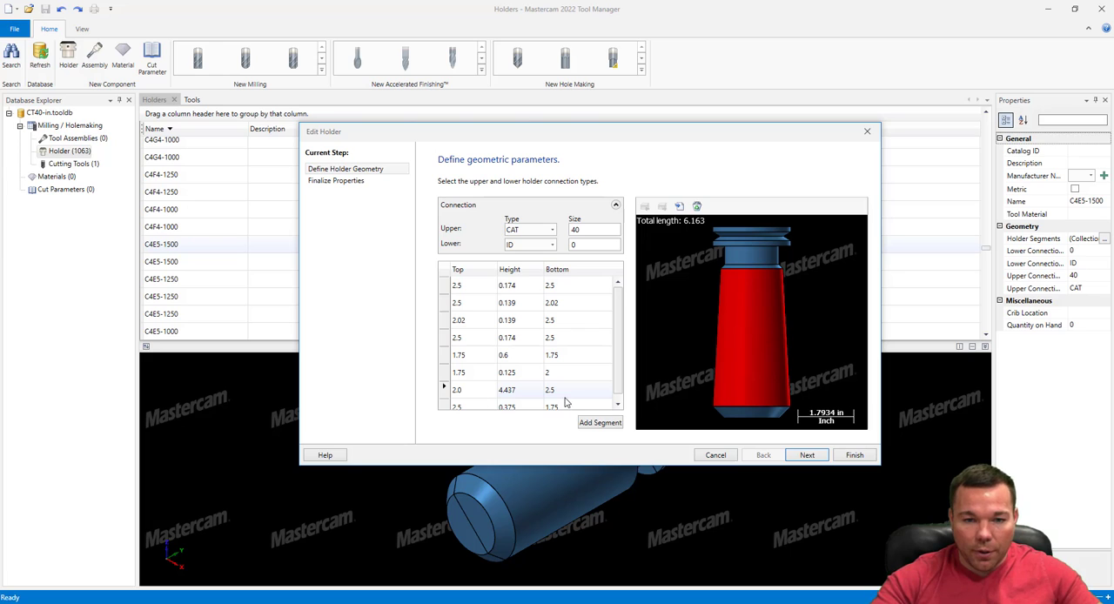
click(561, 390)
text(2)
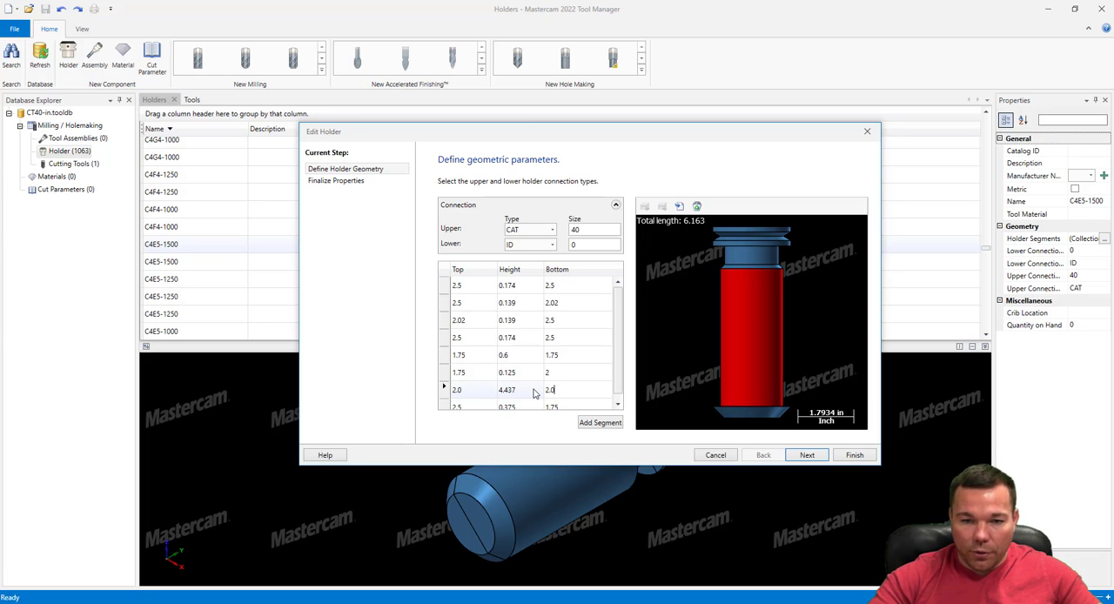
click(531, 389)
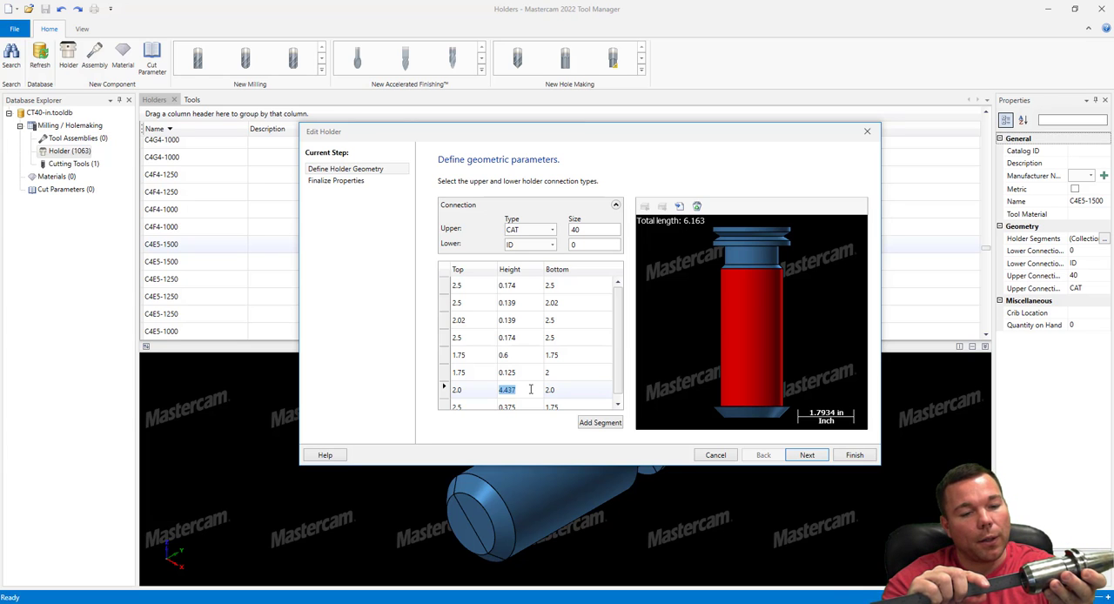
text(2.125)
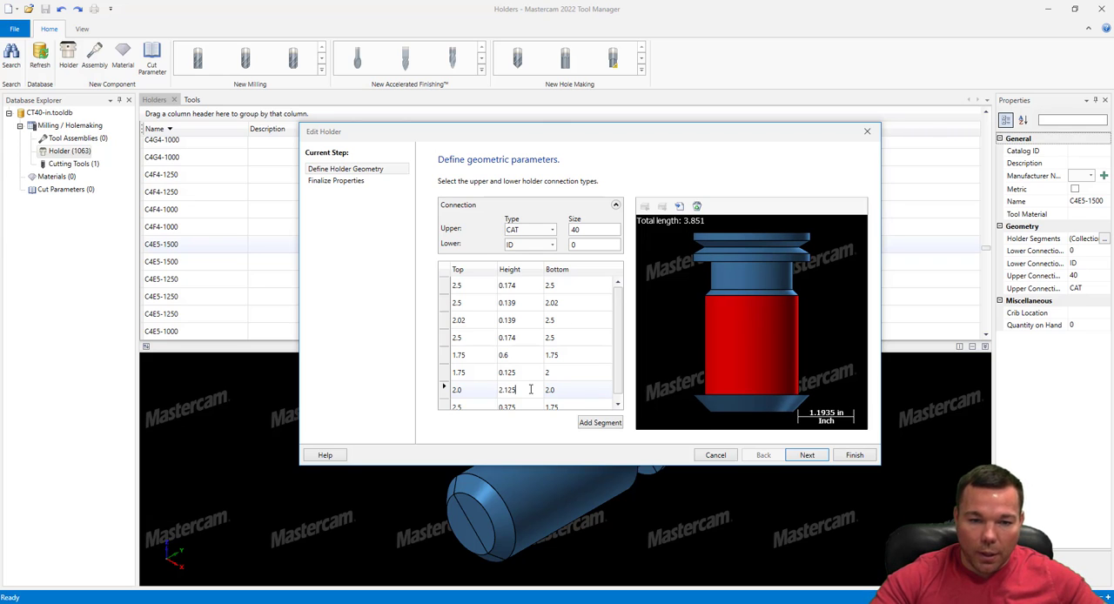
Set the last tapered segment's top diameter to 2.0 and bottom diameter to 1.65, keeping ID as the lower connection type
click(534, 401)
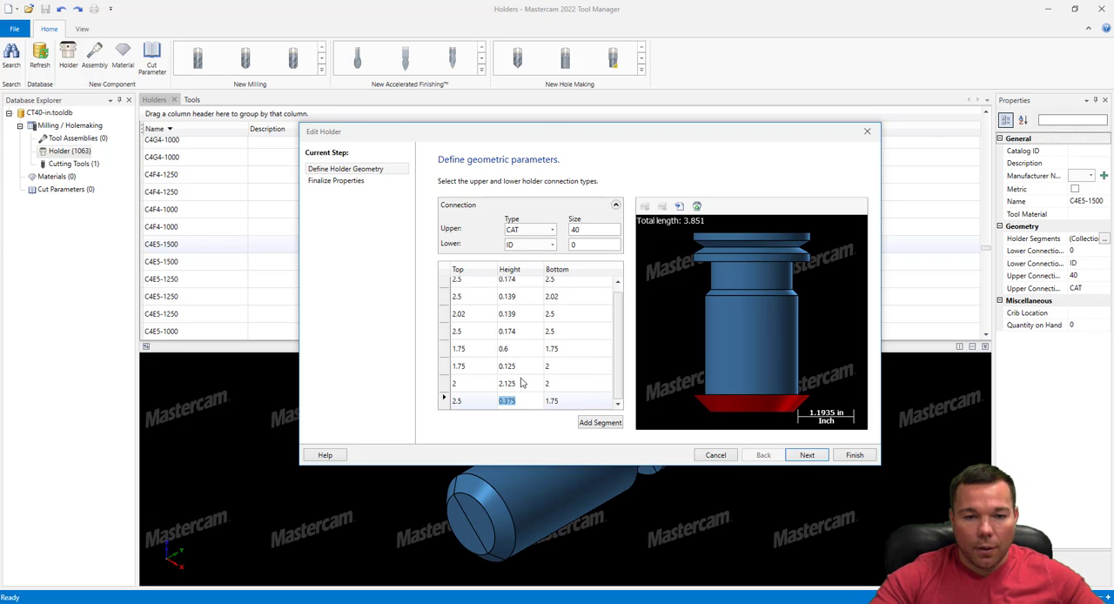
click(479, 398)
text(2)
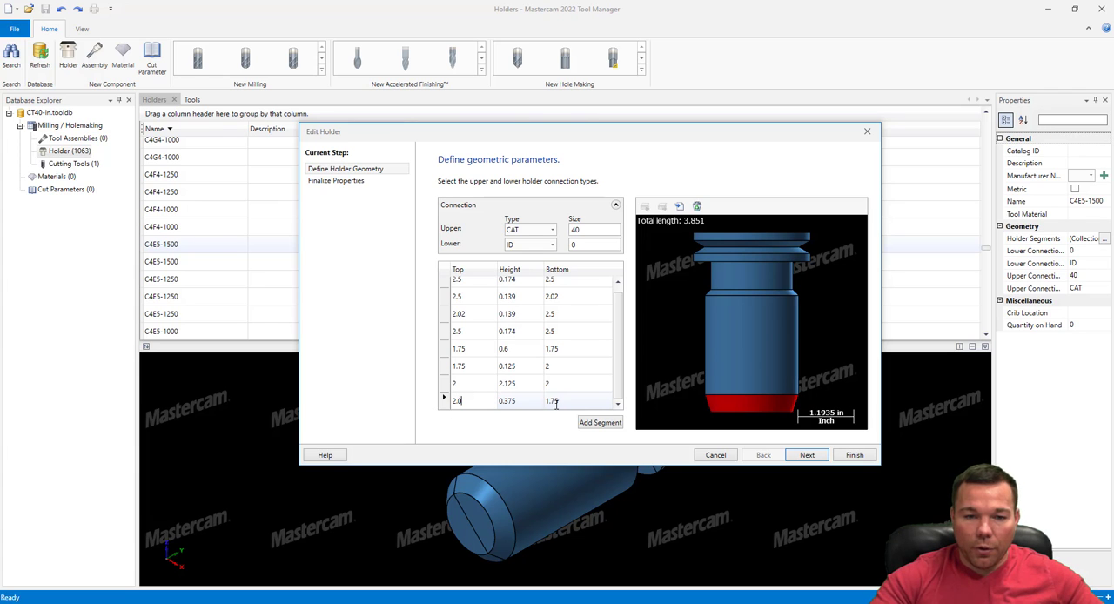
click(526, 403)
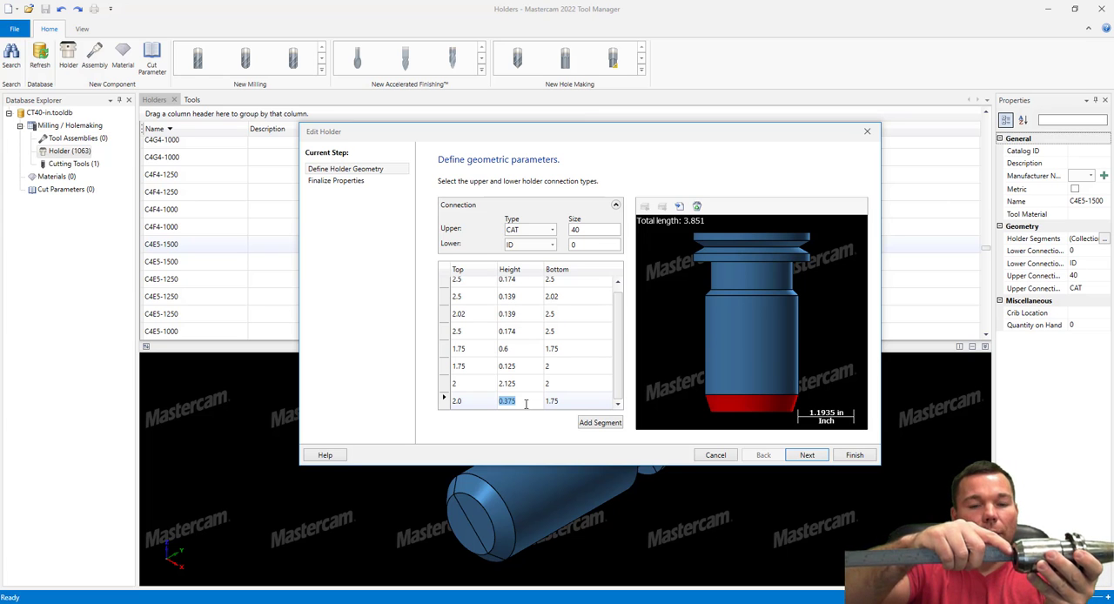
click(588, 401)
text(1.6)
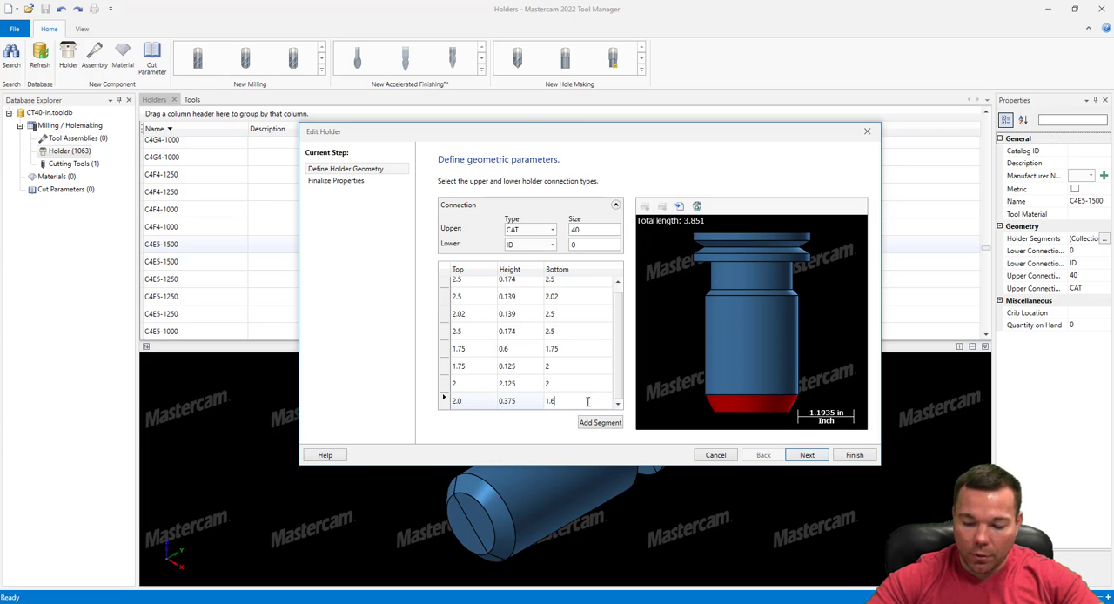
text(5)
click(570, 385)
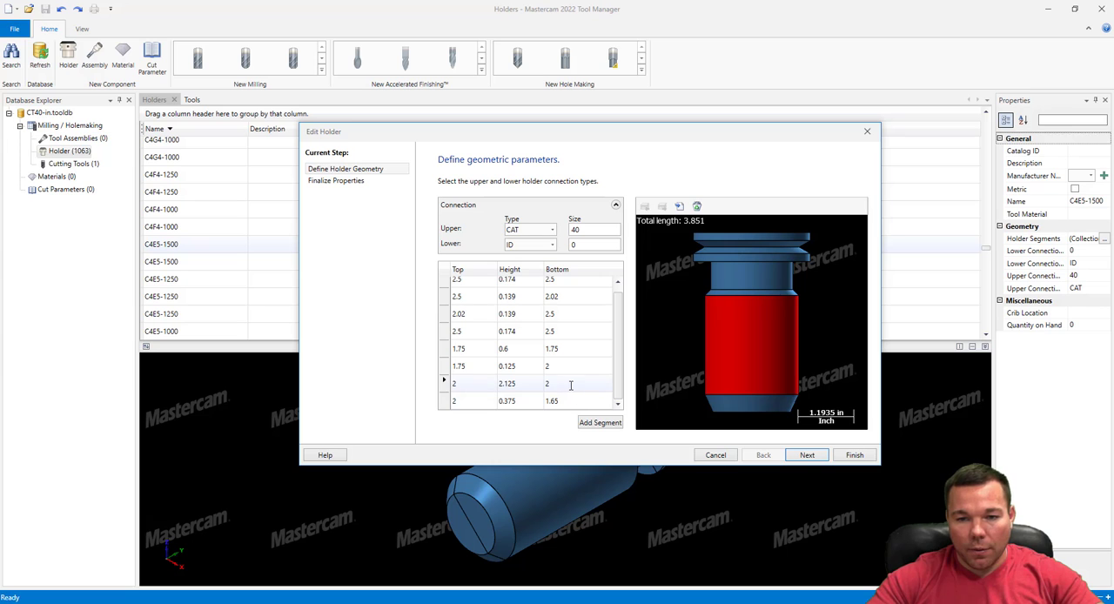
click(570, 399)
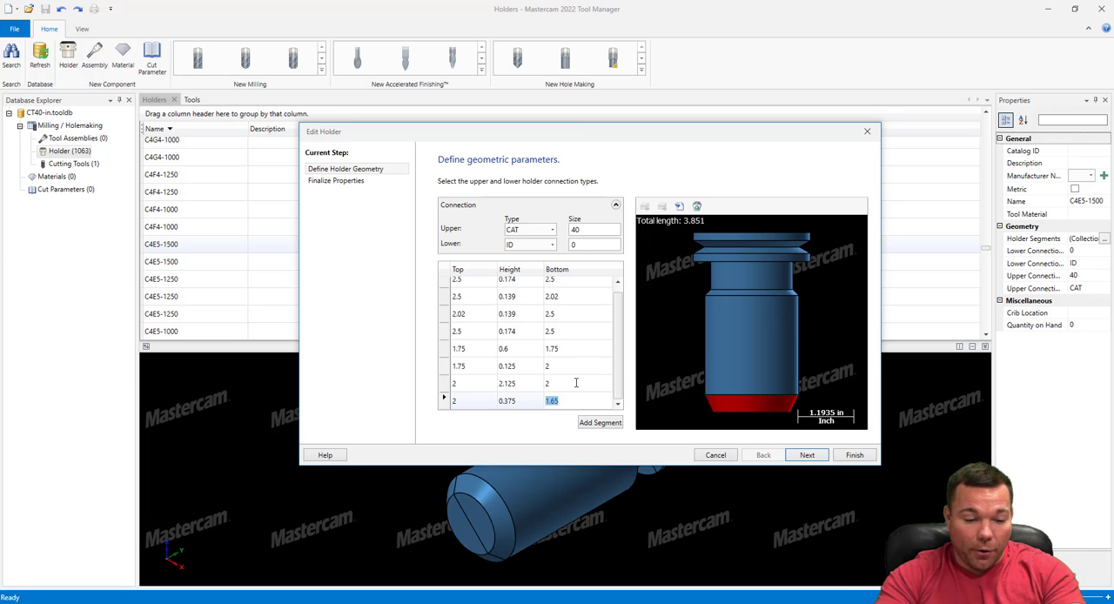
click(529, 246)
click(527, 247)
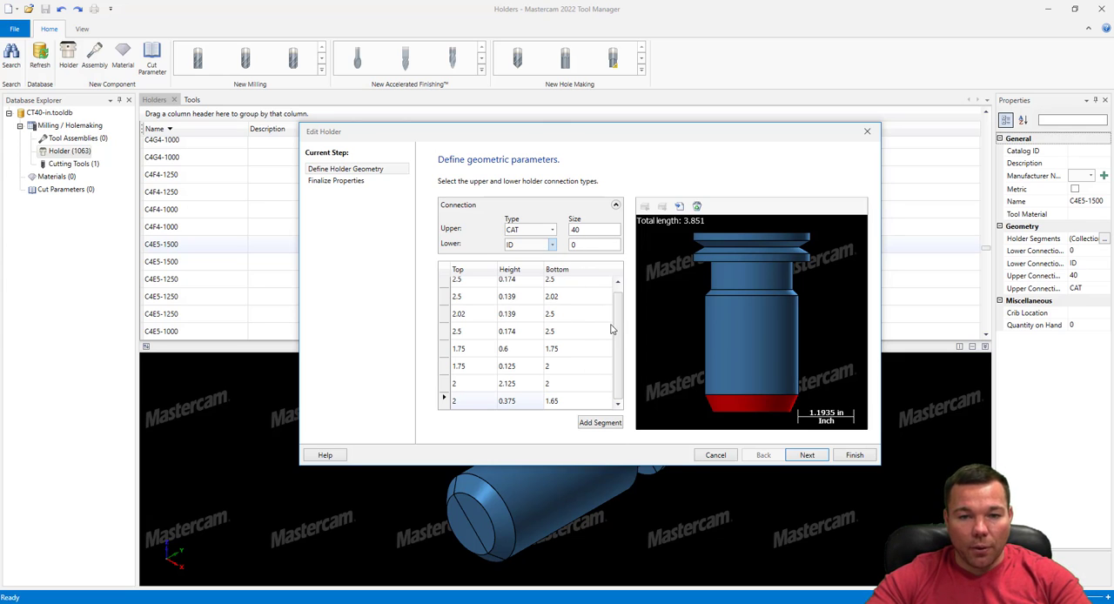
Name the edited holder CAT40 1" SOLID, enable thru coolant and finish the holder edit
click(345, 182)
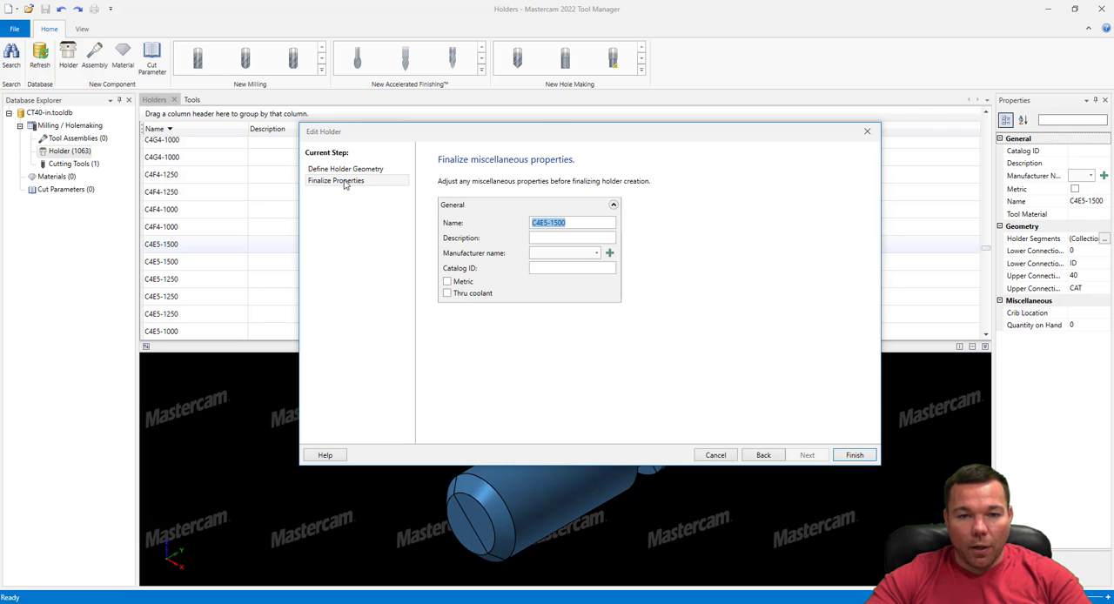
click(540, 237)
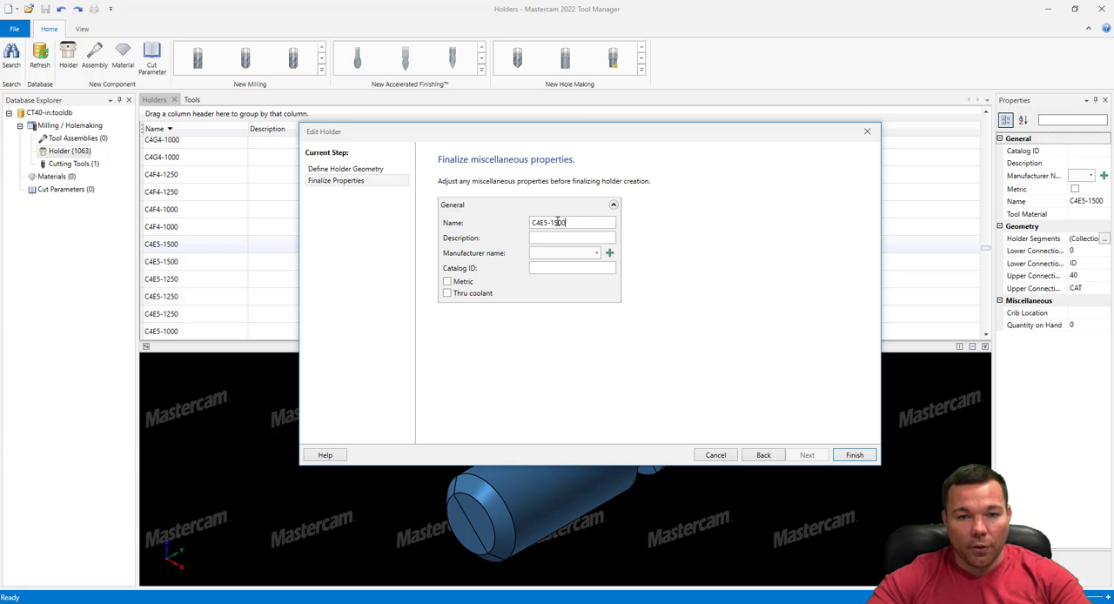
drag(580, 223, 511, 225)
text(CA)
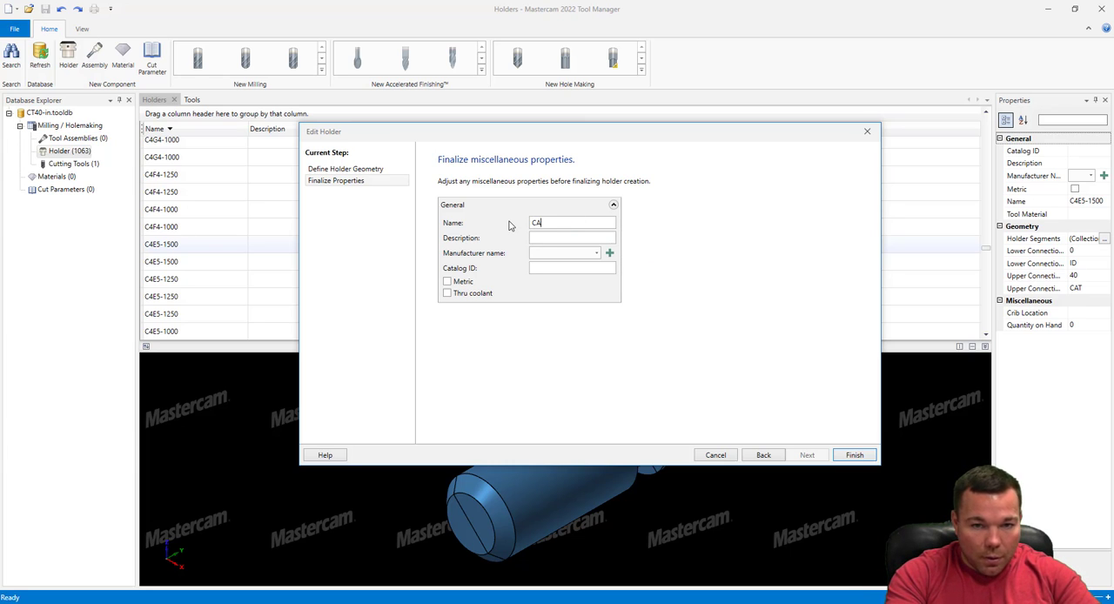
text(T)
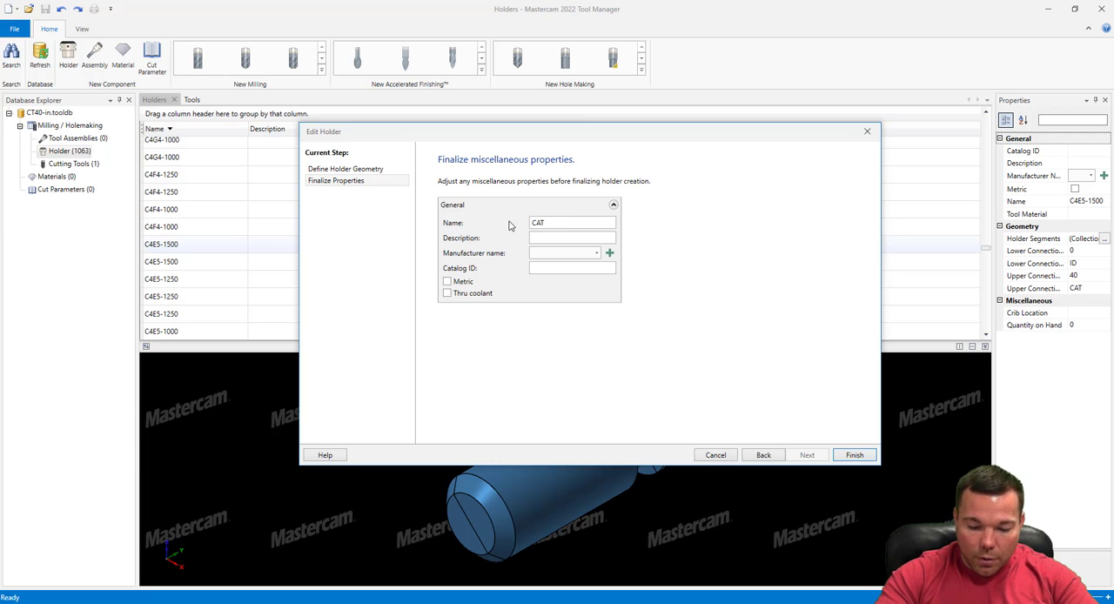
text(40)
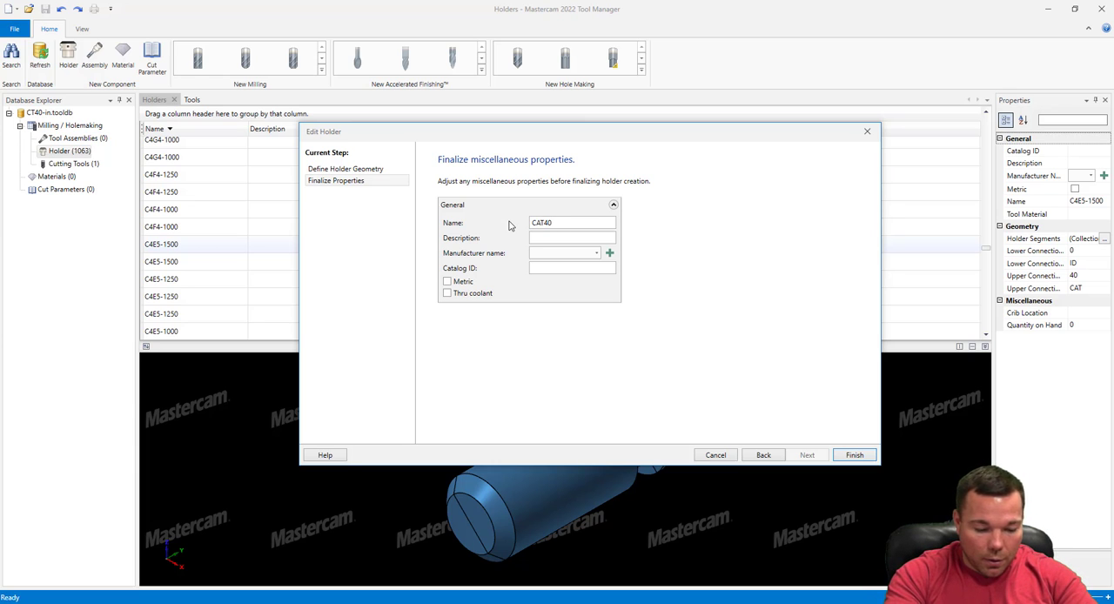
text( 1)
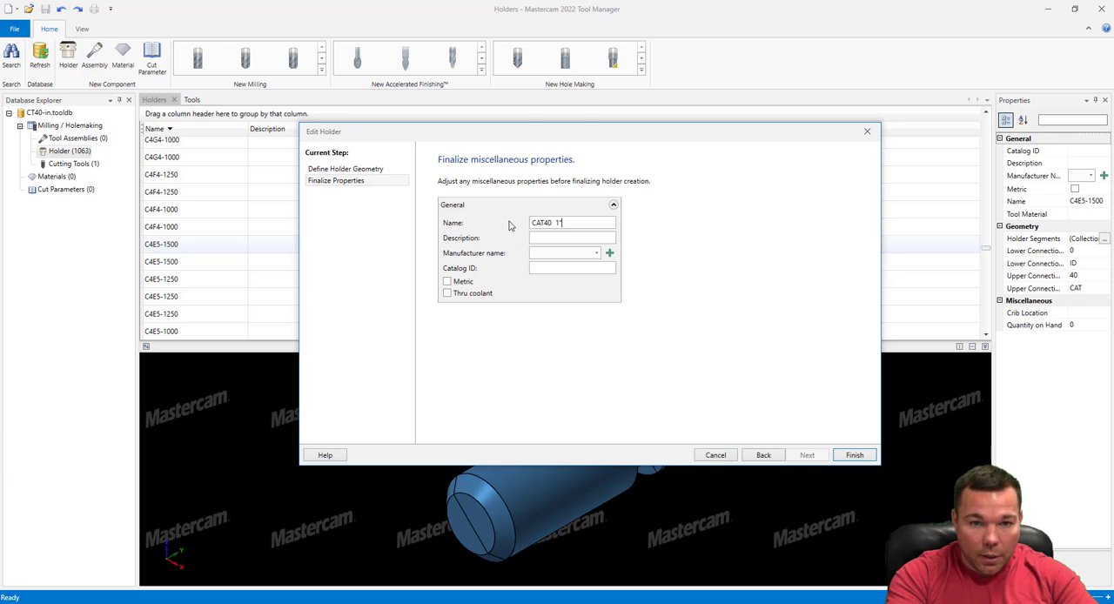
text(" SOLID)
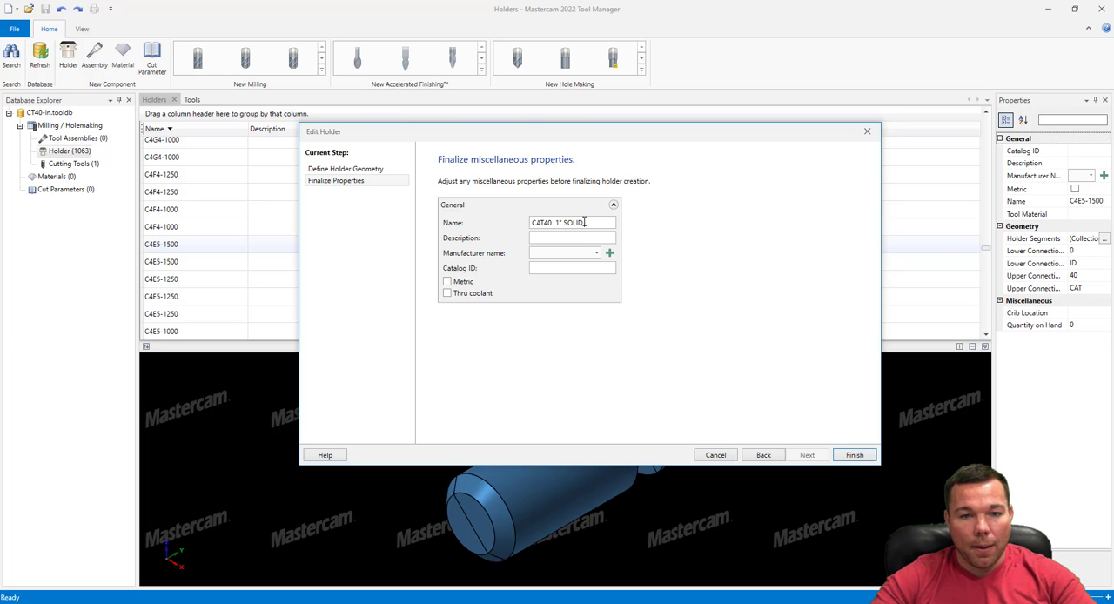
click(447, 293)
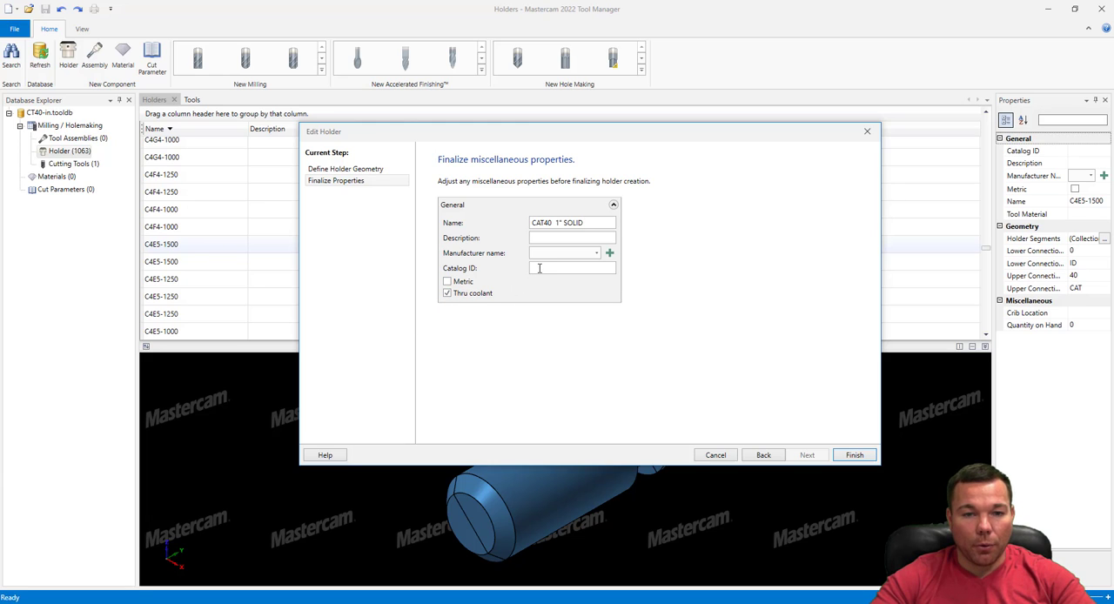
click(852, 455)
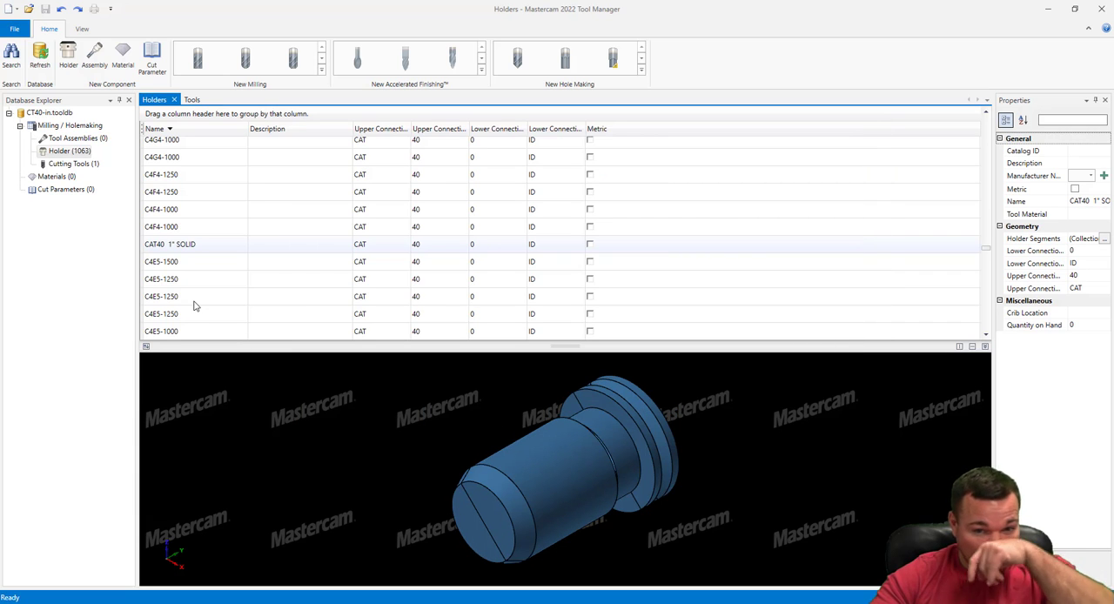
Reopen the CAT40 1" SOLID holder for editing and set its lower connection size to 1.0
double_click(182, 246)
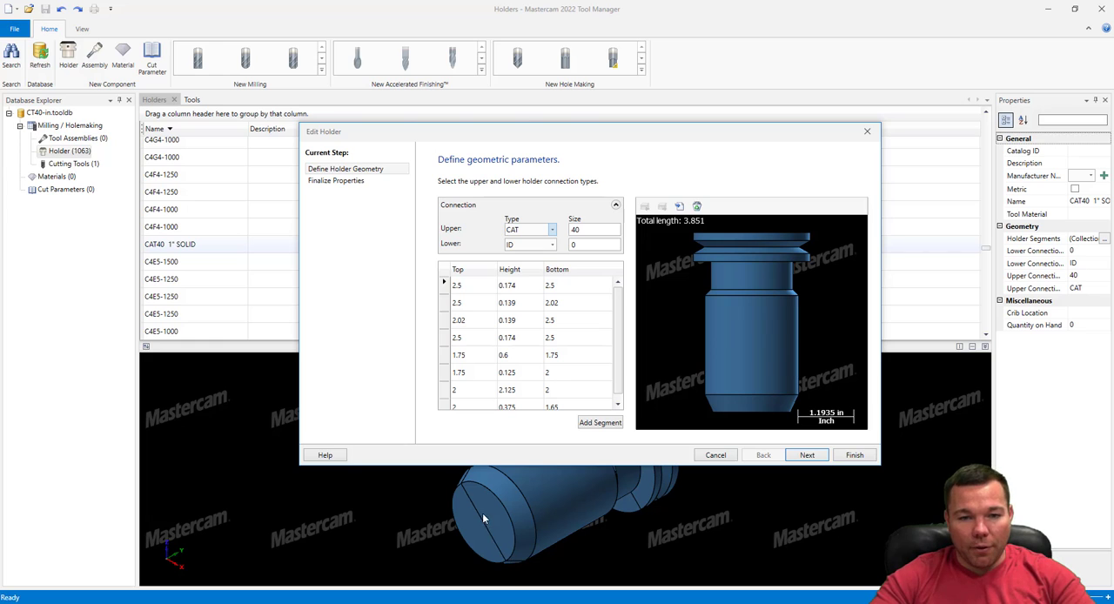
scroll(512, 307, down, 1)
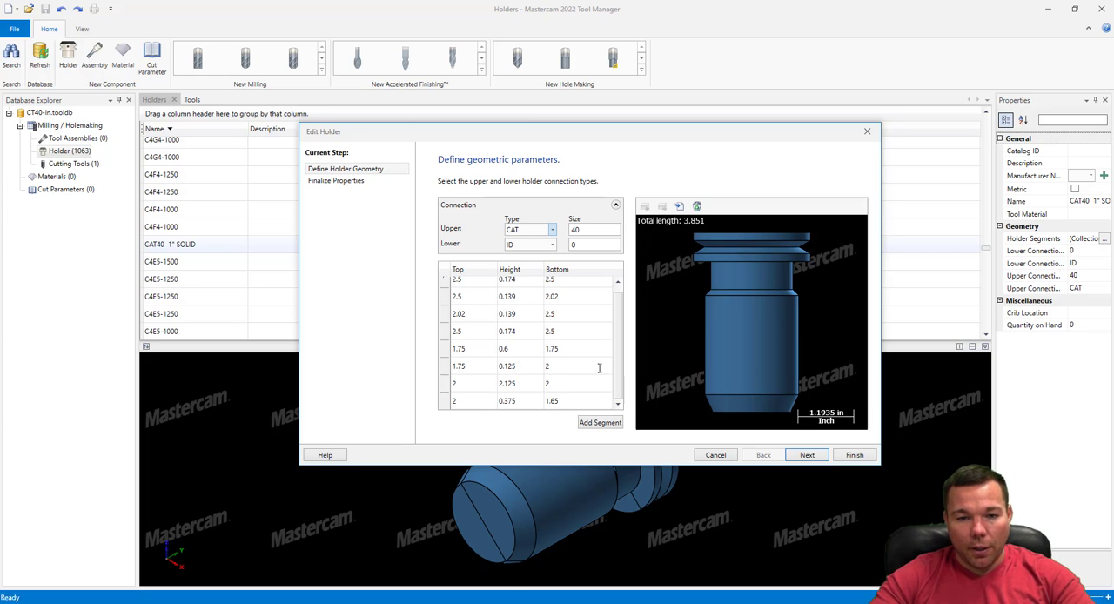
scroll(599, 368, up, 1)
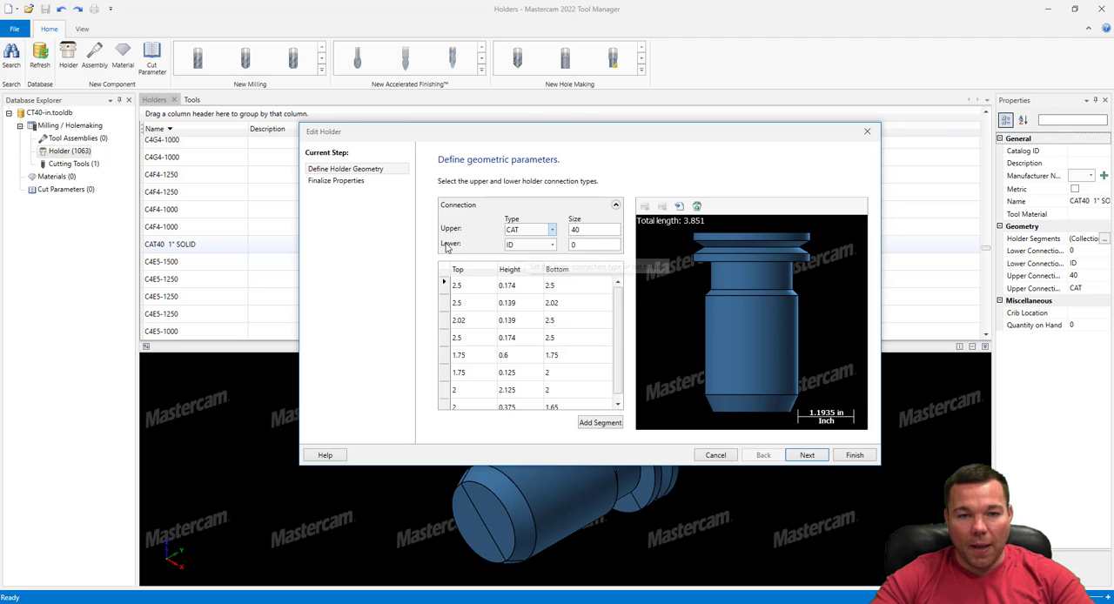
click(593, 247)
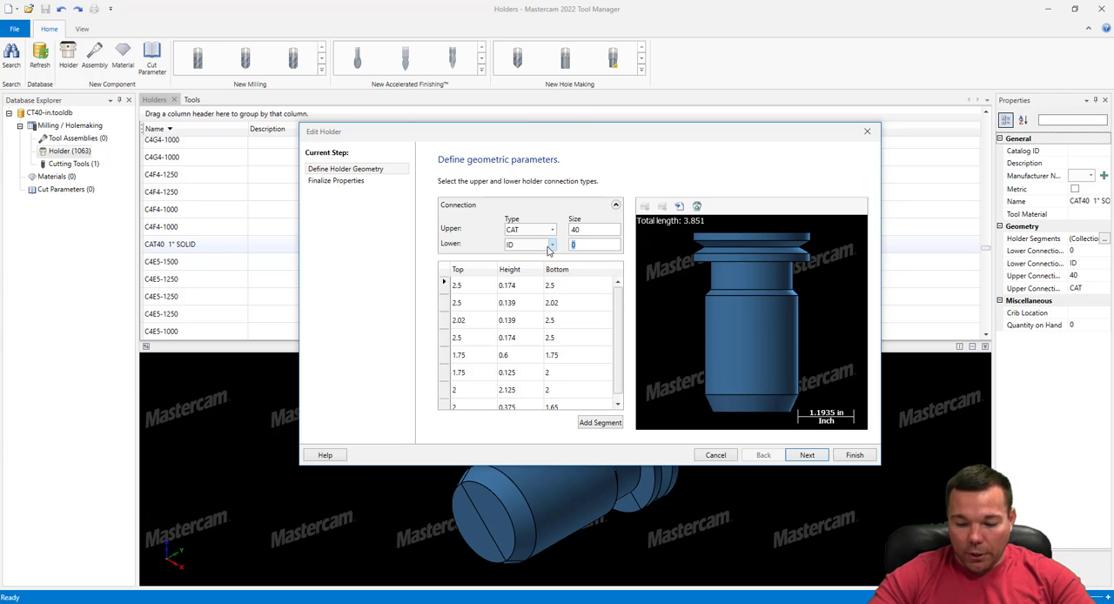
text(1.0)
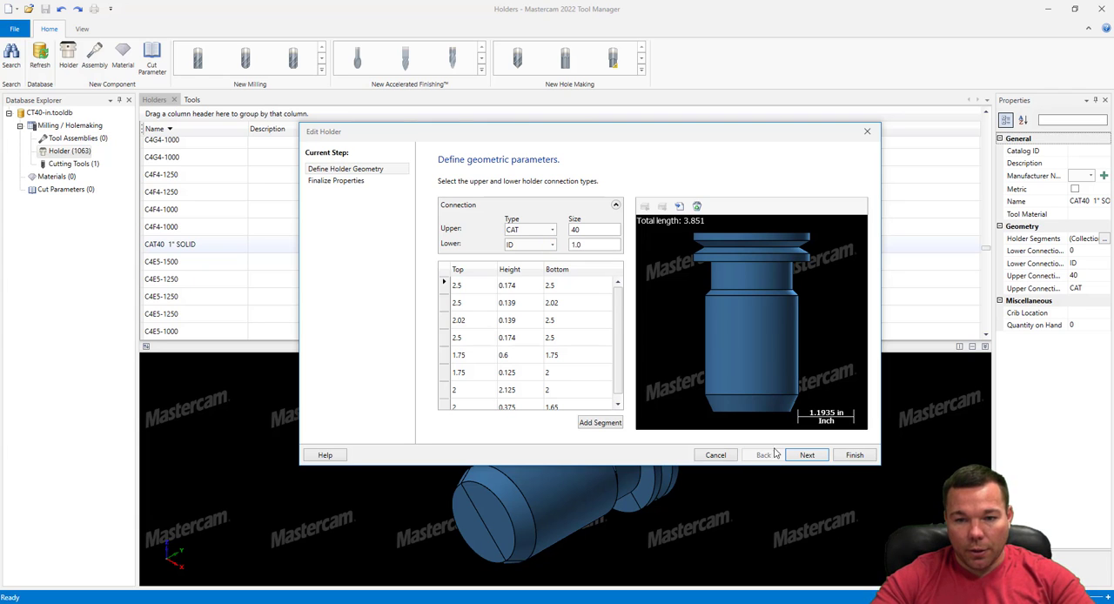
click(855, 454)
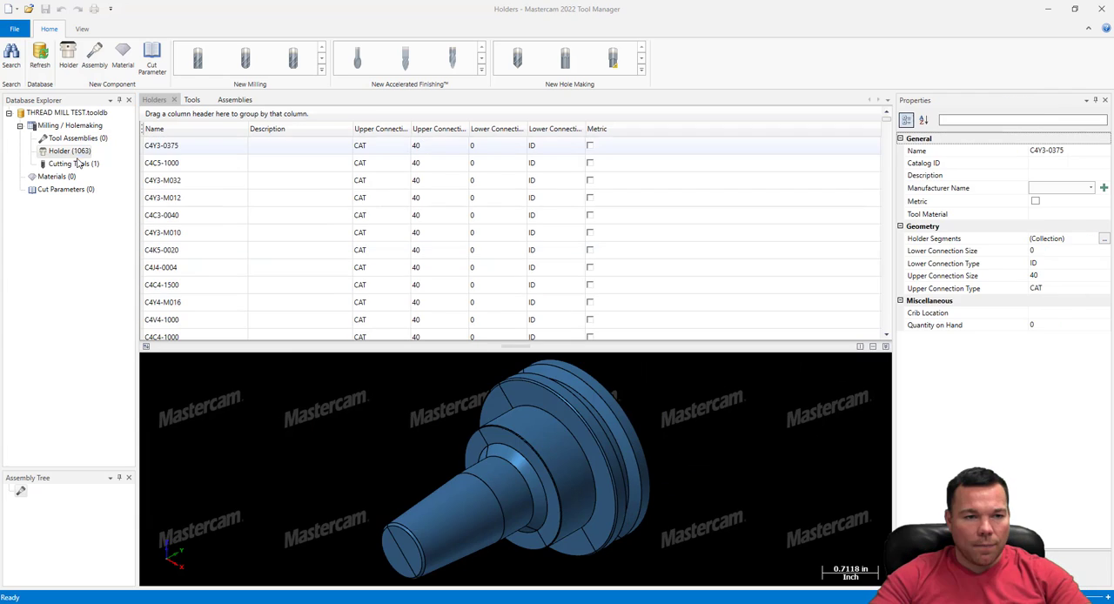
Check the holder and cutting tool lists in THREAD MILL TEST.tooldb and create a new, empty tool assembly
click(76, 152)
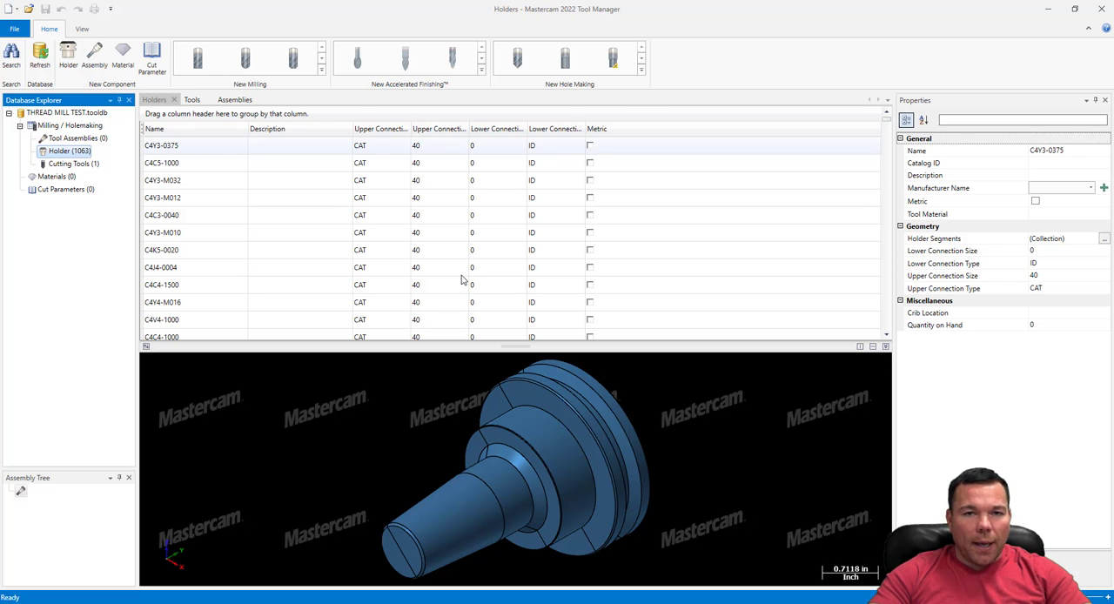
click(73, 165)
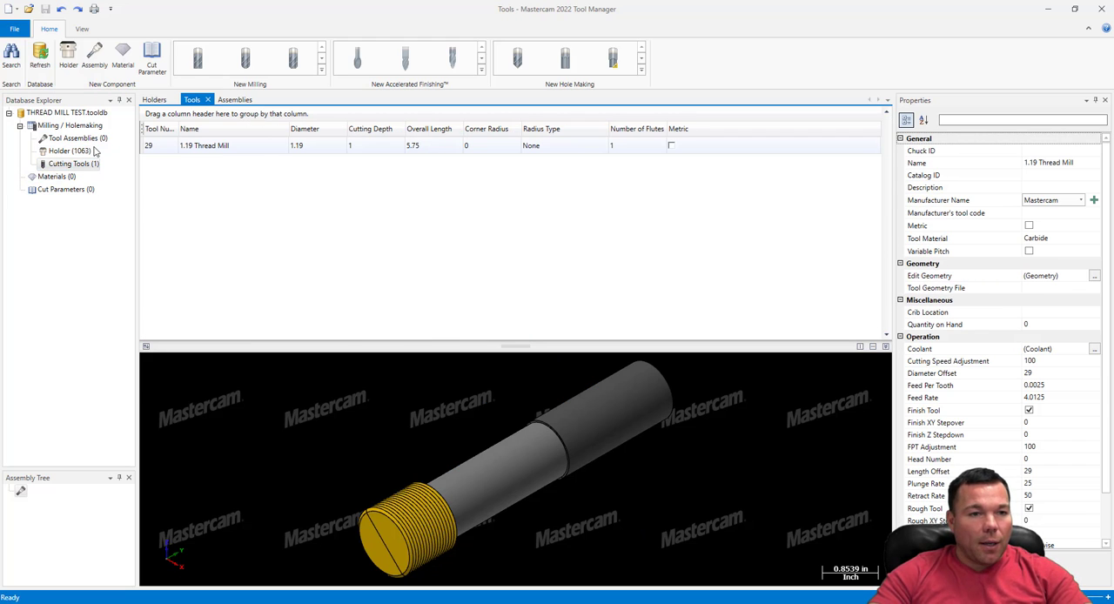
click(93, 58)
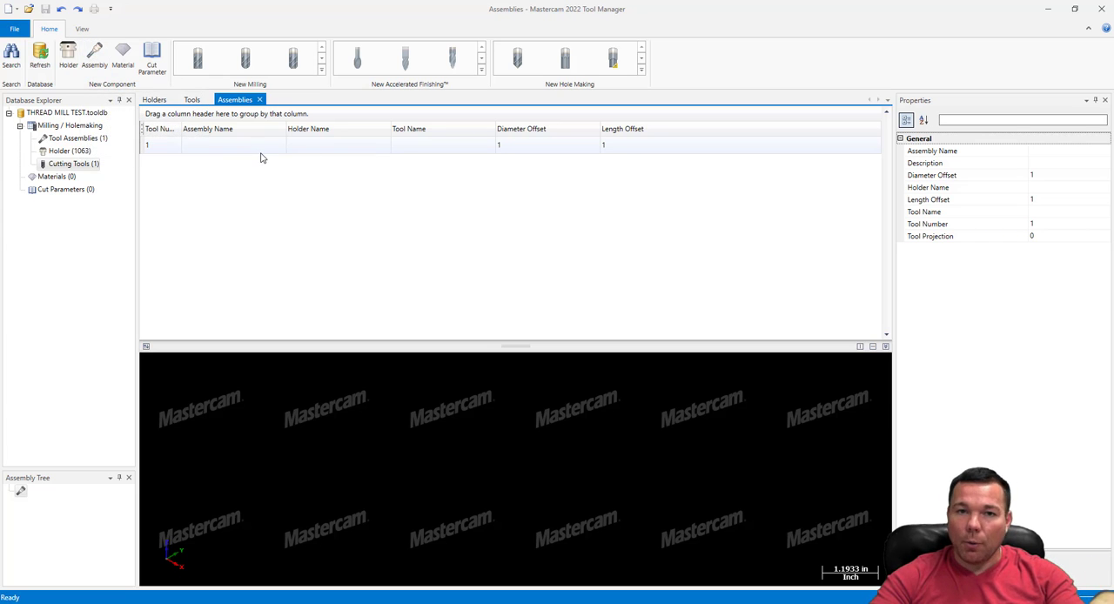
Find the CAT40 1" SOLID holder in the holder list and add it to the new tool assembly
click(64, 152)
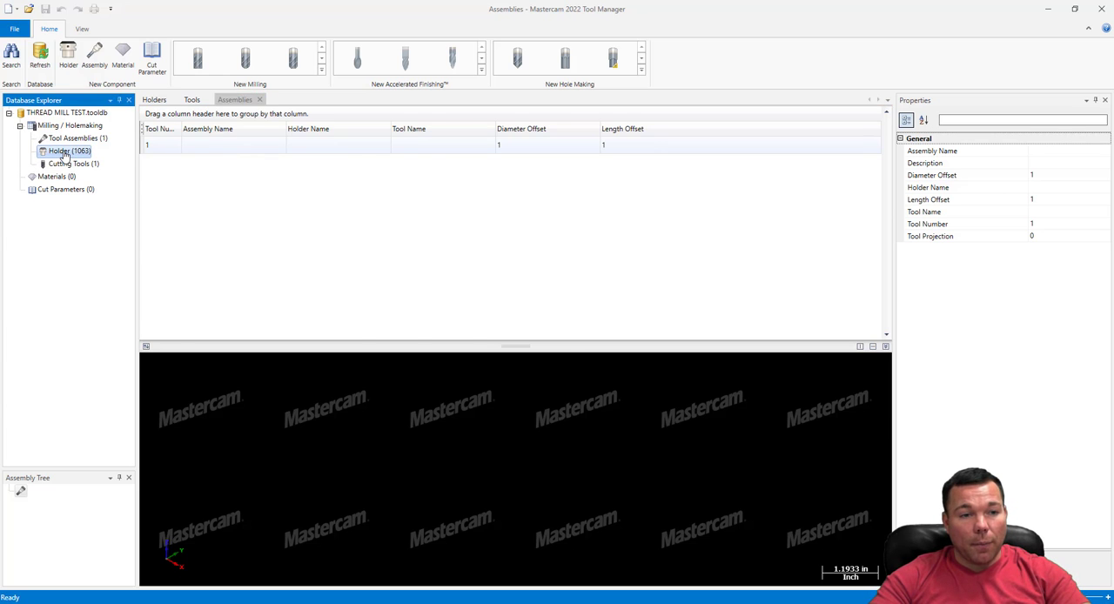
click(306, 250)
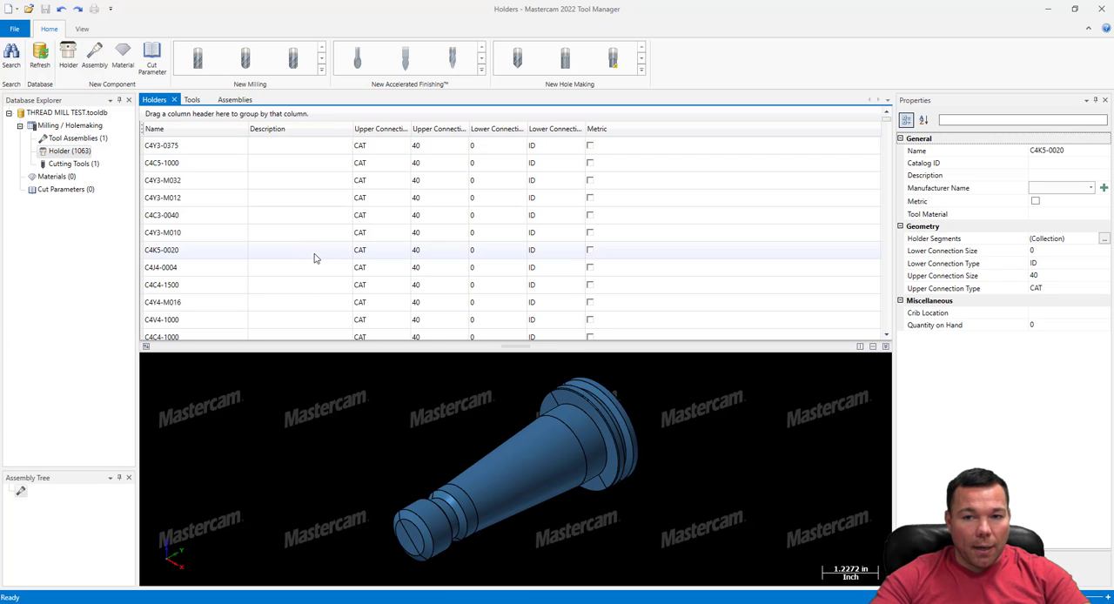
scroll(315, 258, down, 10)
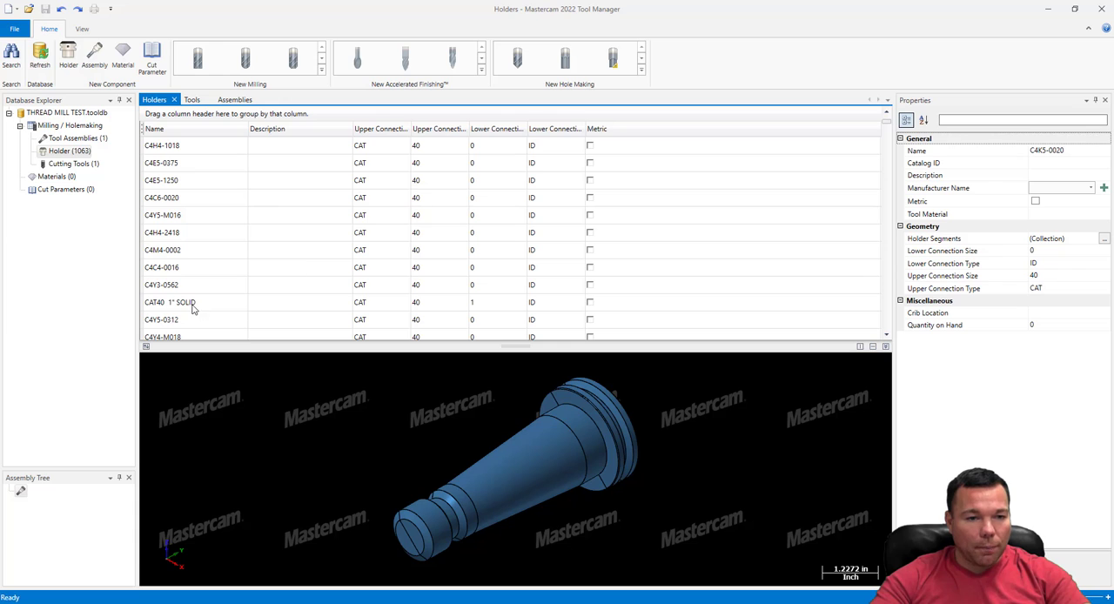
click(193, 306)
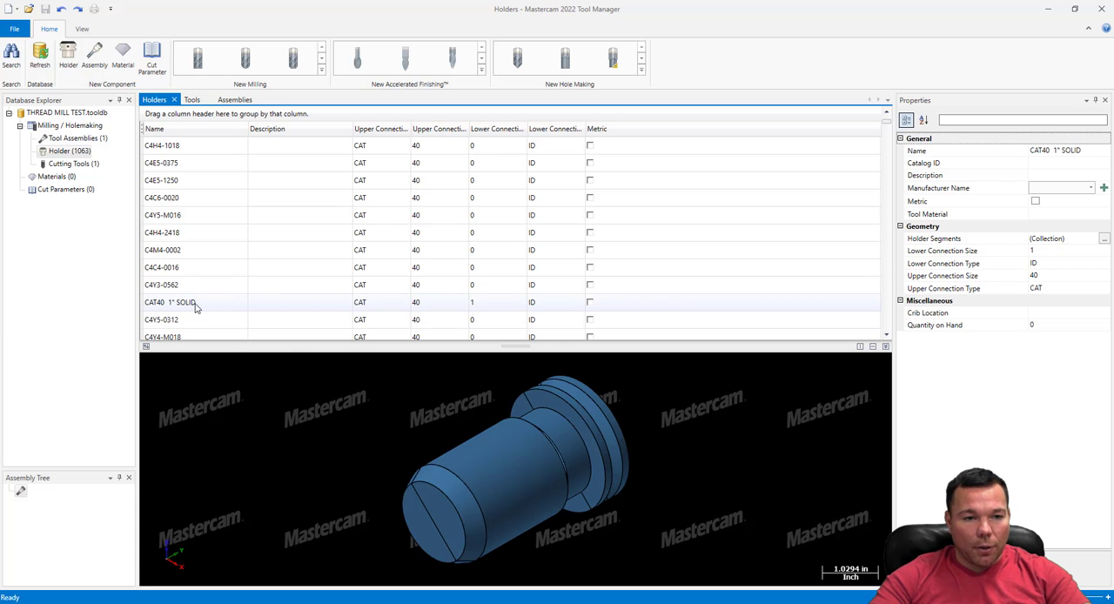
drag(196, 307, 62, 507)
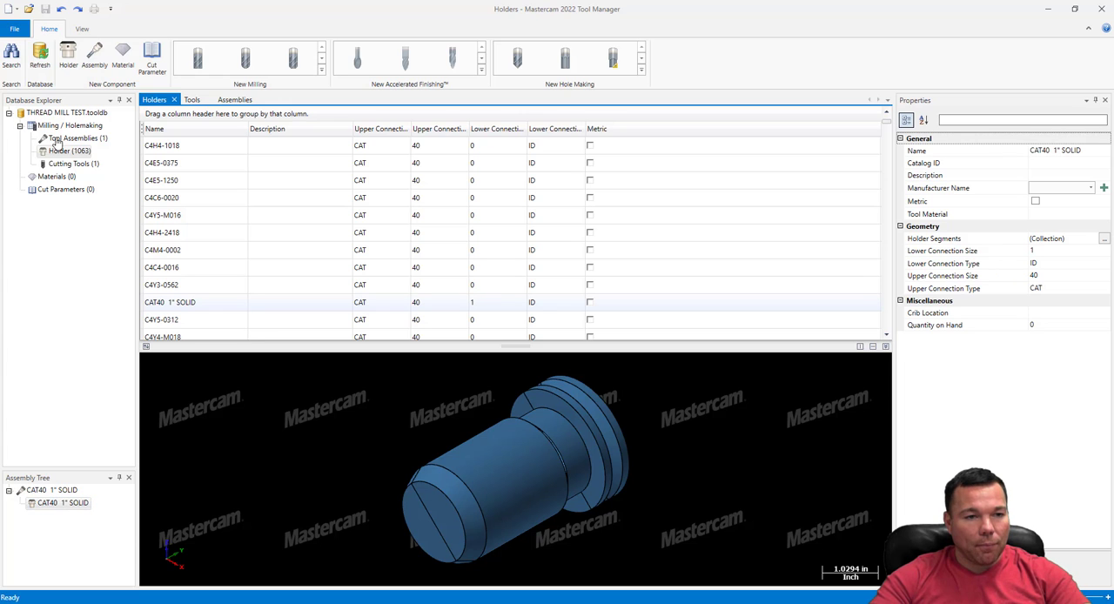
Add the 1.19 Thread Mill to the holder in the assembly and inspect the combined assembly and its components
click(66, 165)
drag(267, 148, 97, 496)
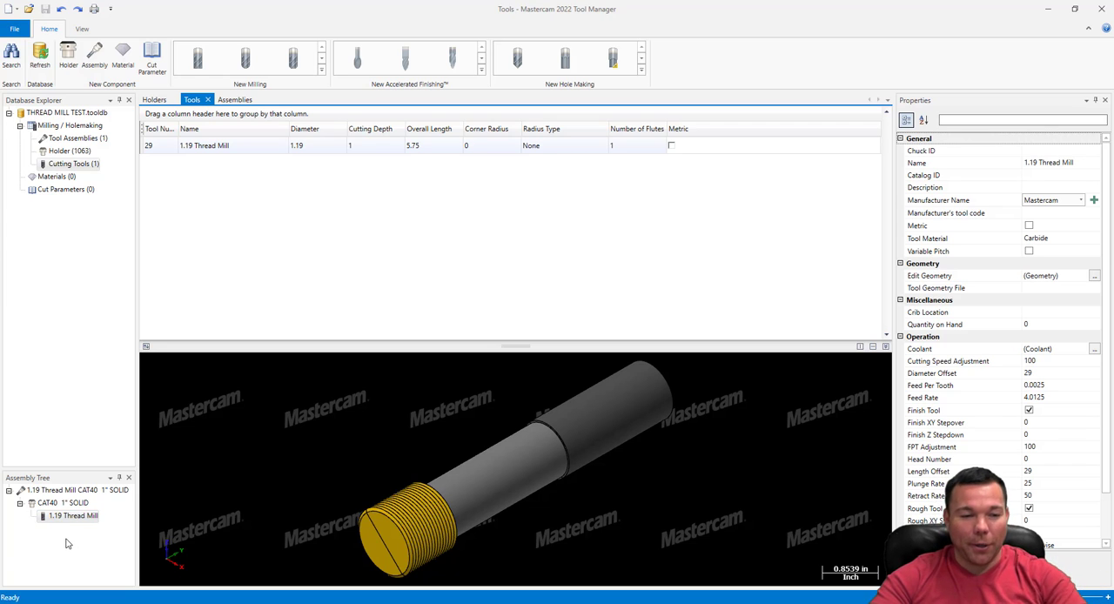
click(52, 493)
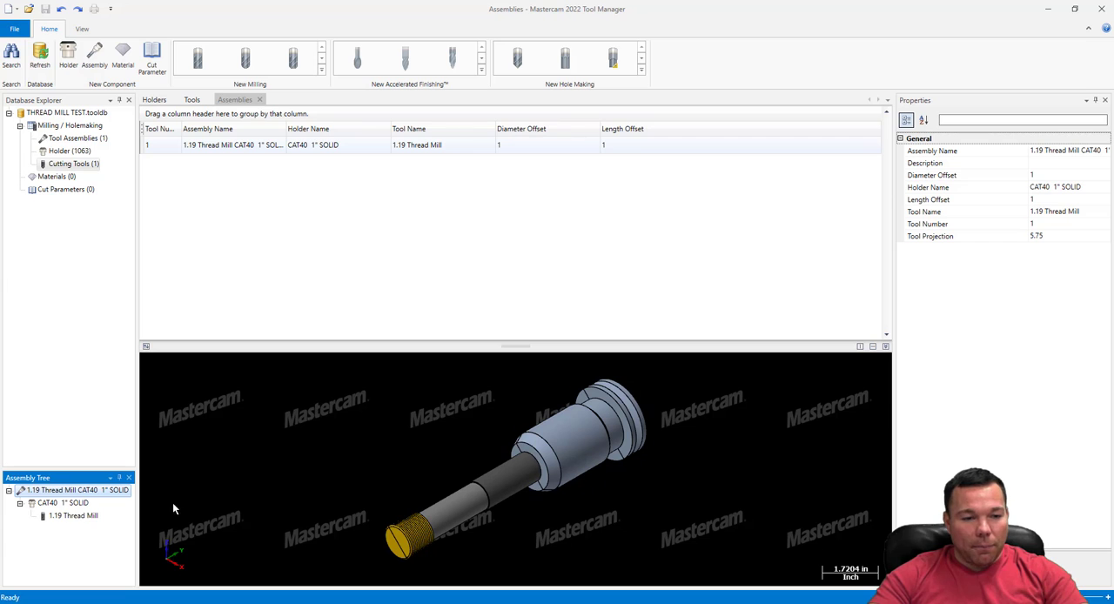
click(21, 503)
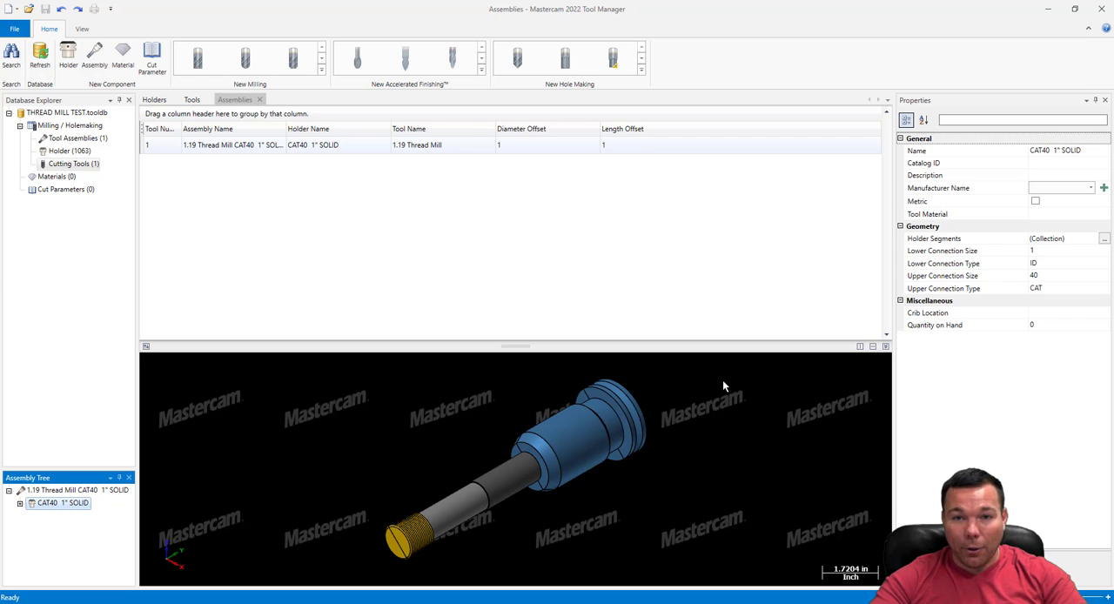
click(21, 505)
click(63, 516)
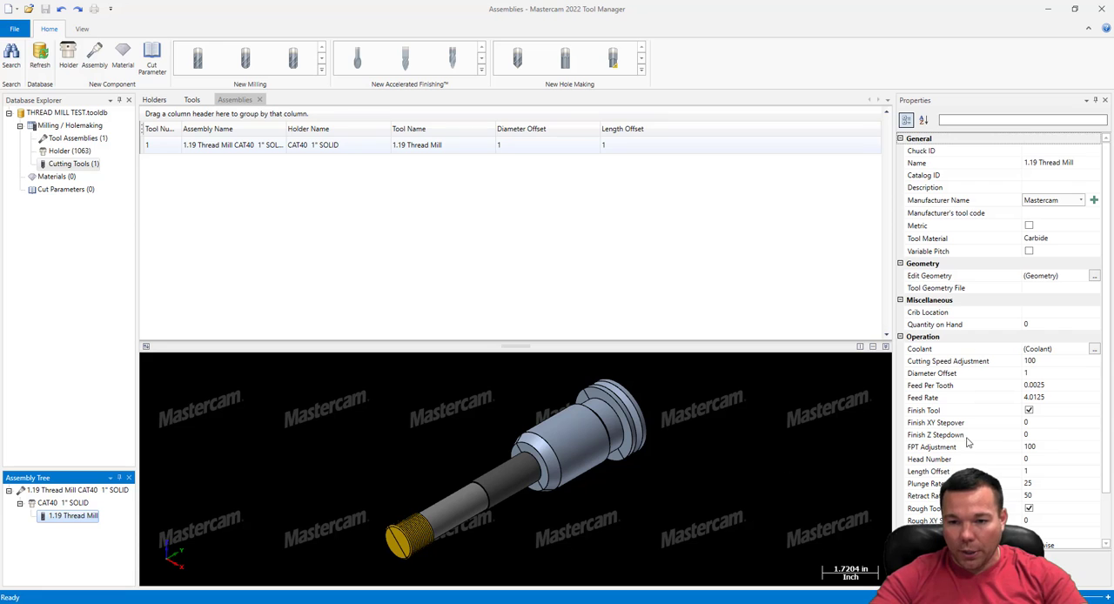
click(52, 505)
Set the tool projection of the thread mill assembly to 3.6
click(61, 490)
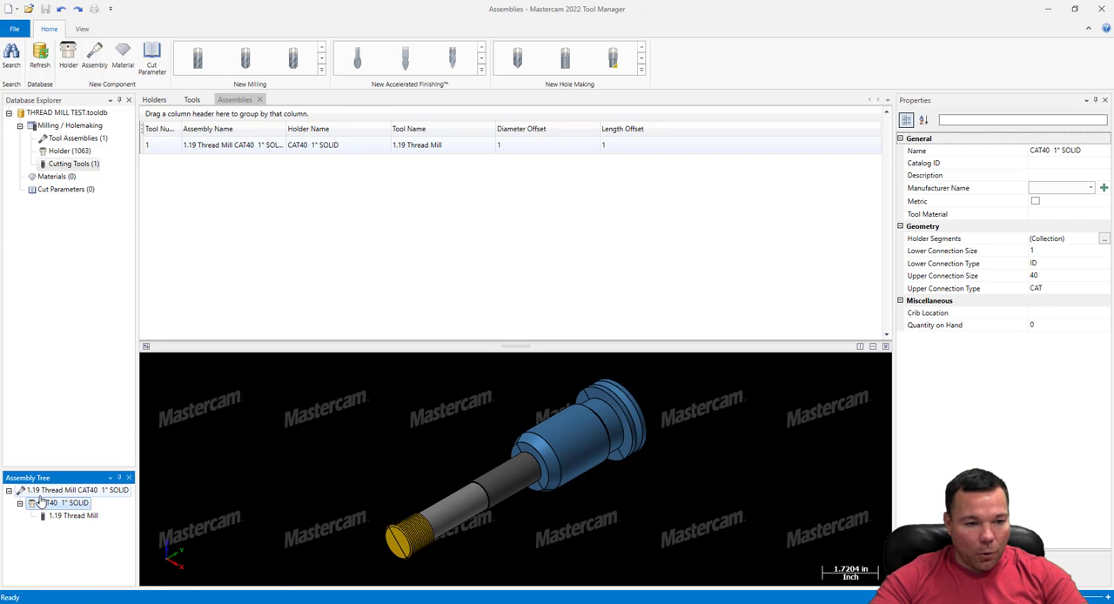
click(1065, 235)
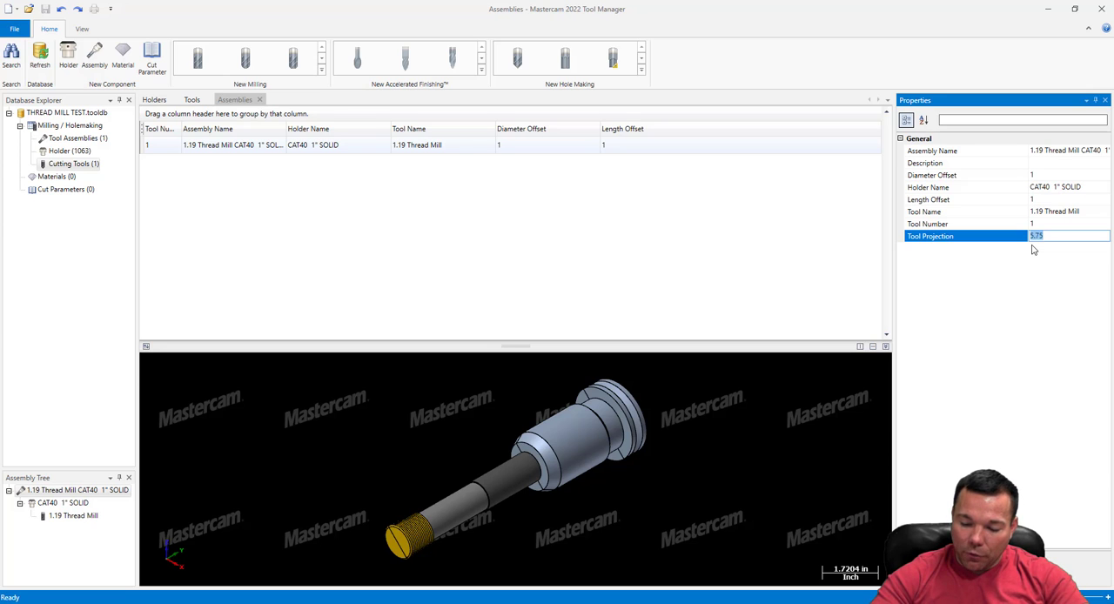
text(3.)
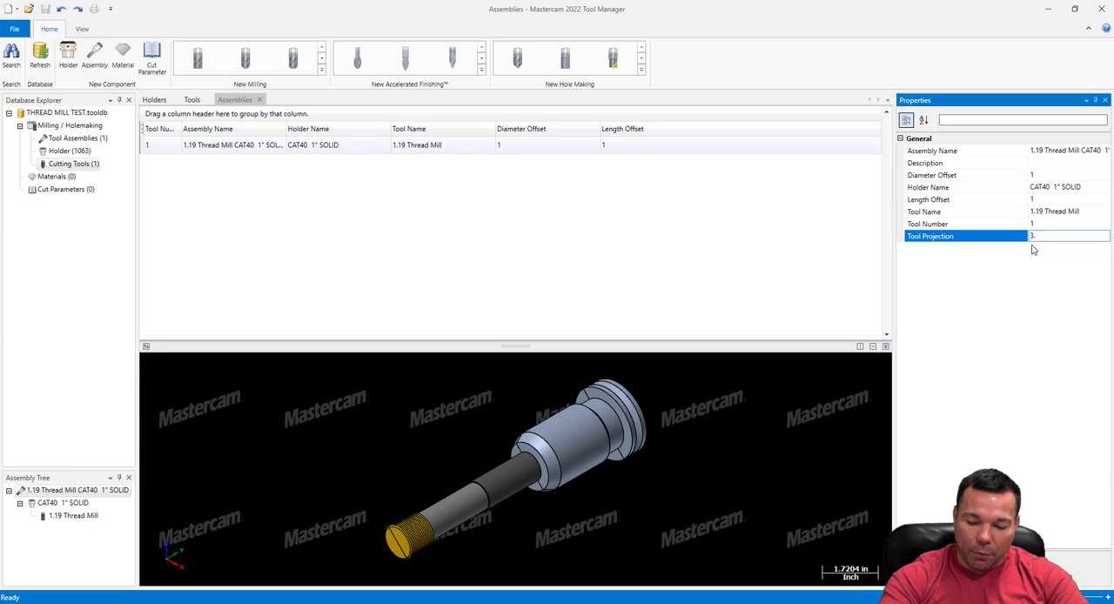
text(5.6)
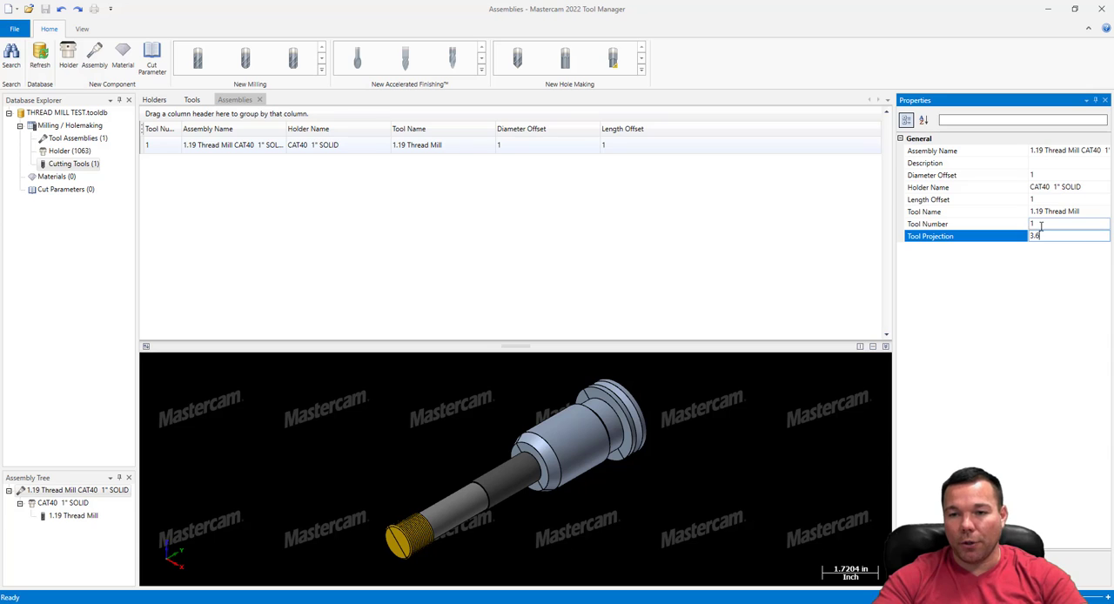
click(1031, 226)
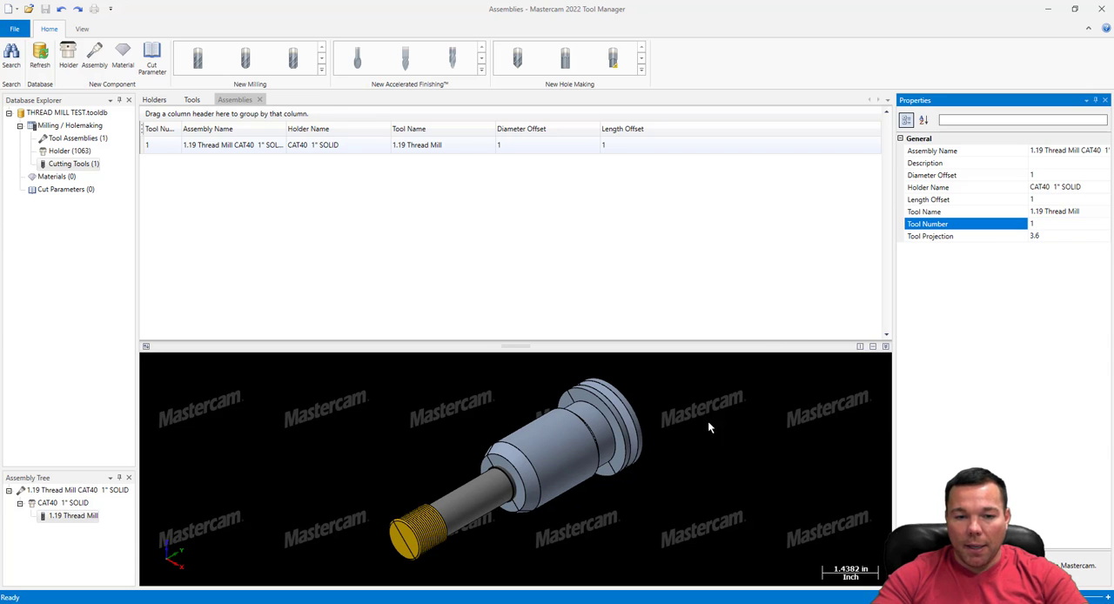
Set the thread mill assembly's tool number to 29
click(1045, 229)
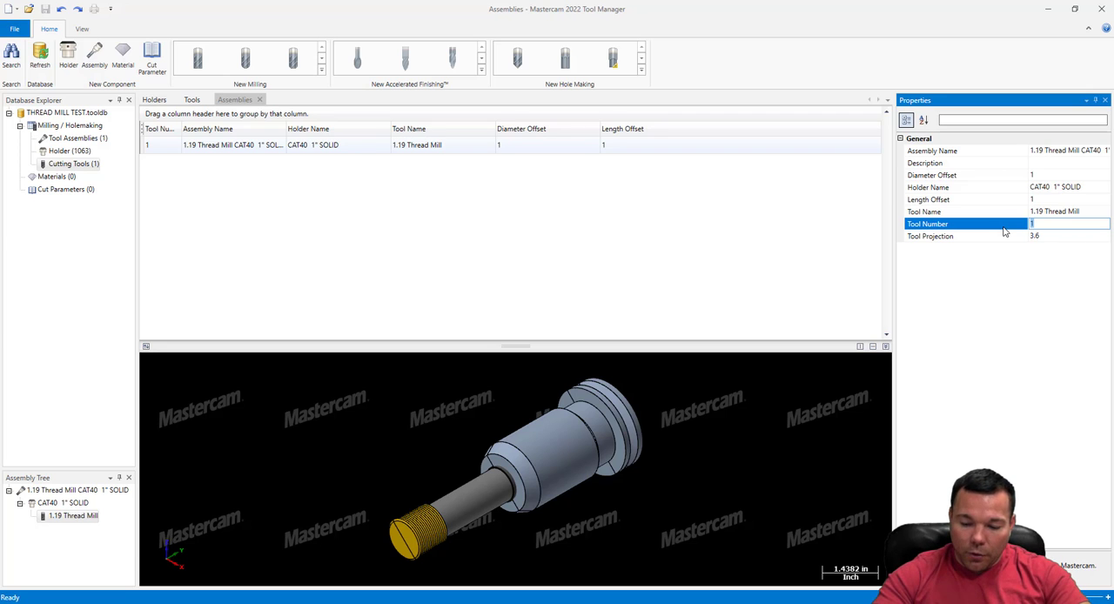
text(29)
key(Return)
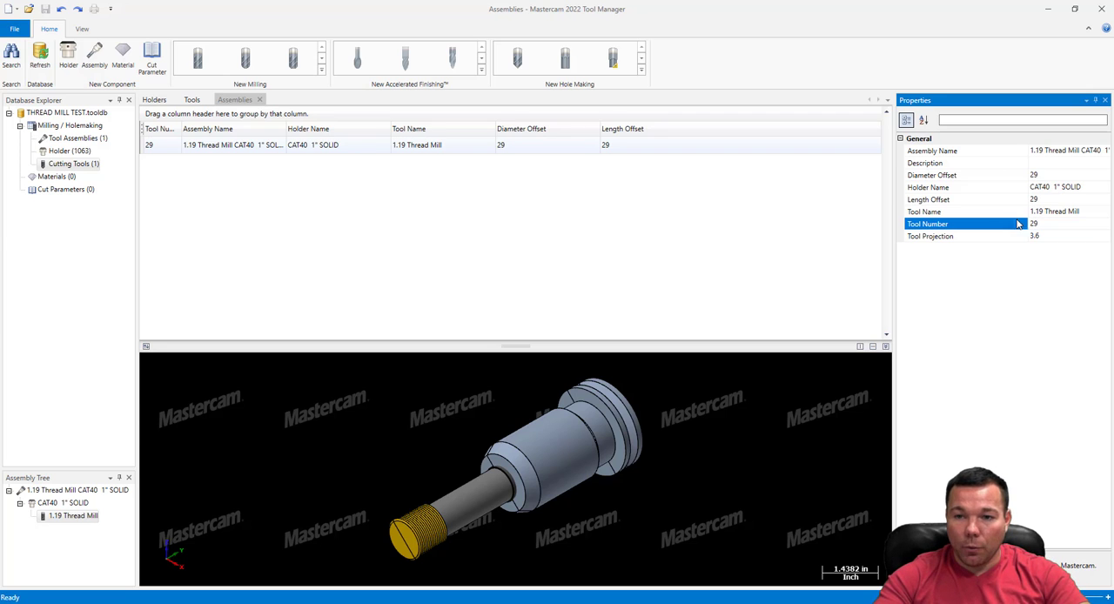
click(823, 242)
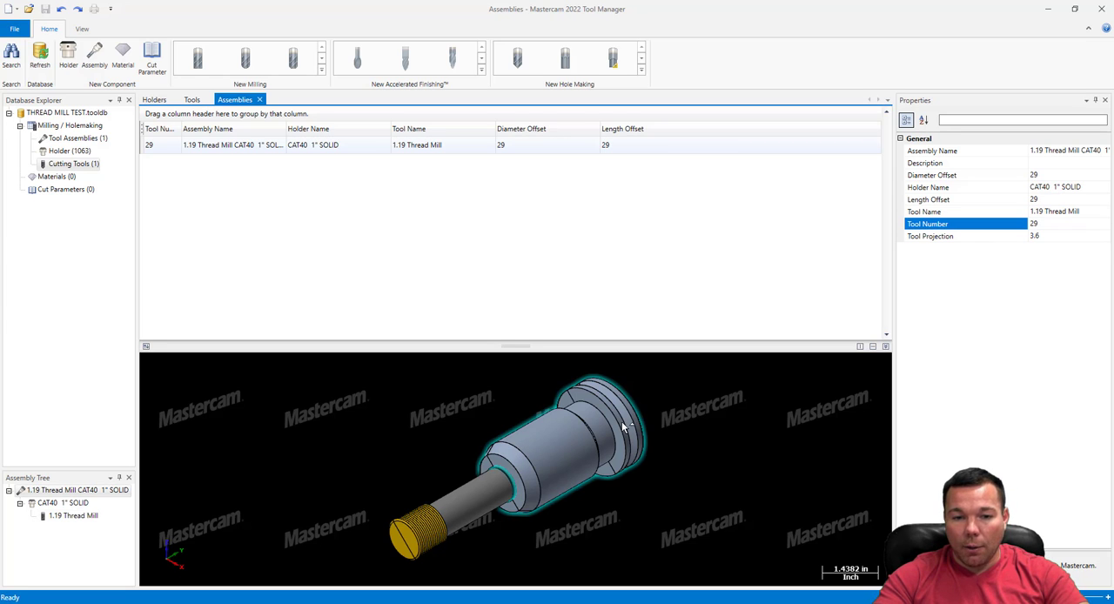
Save the tool database under the name THREAD MILL TEST, replacing the existing file
mouse_move(572, 450)
middle_down()
mouse_move(531, 447)
mouse_move(567, 448)
middle_up()
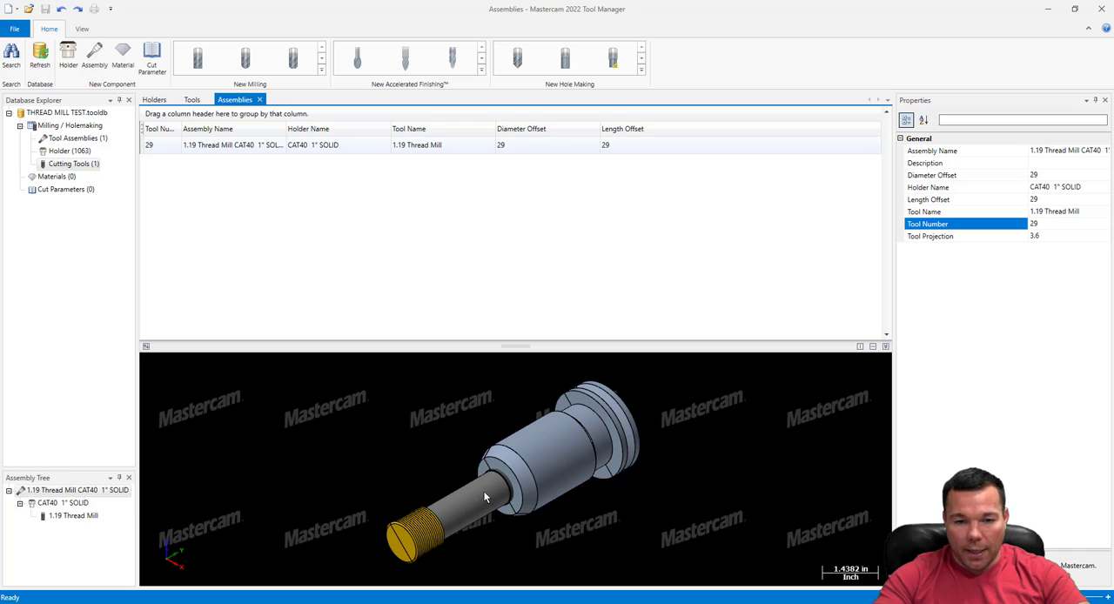
click(13, 29)
click(26, 77)
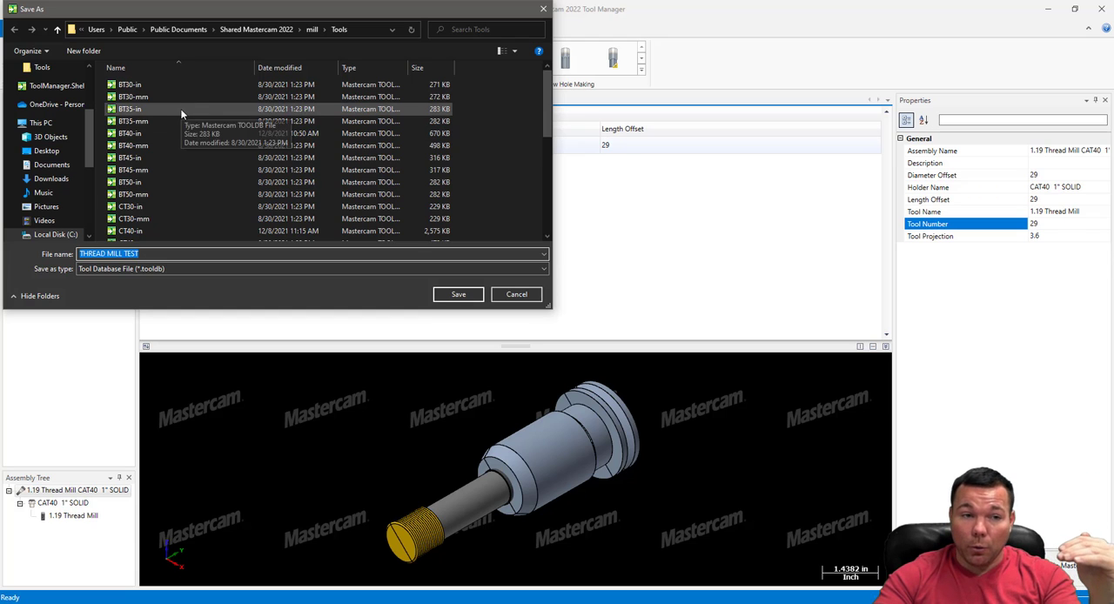
click(459, 295)
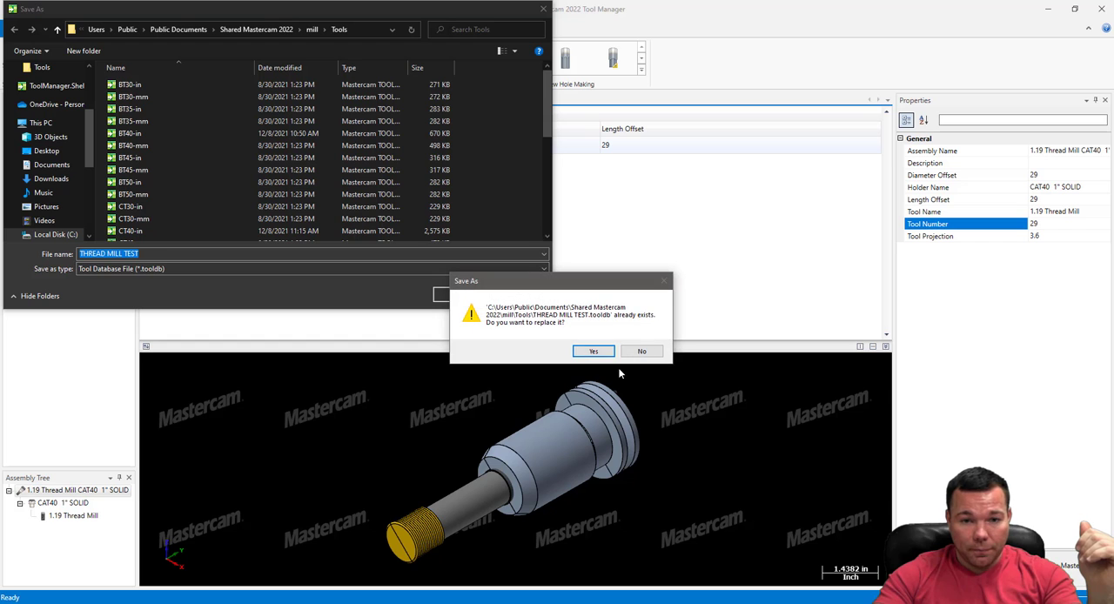
click(594, 351)
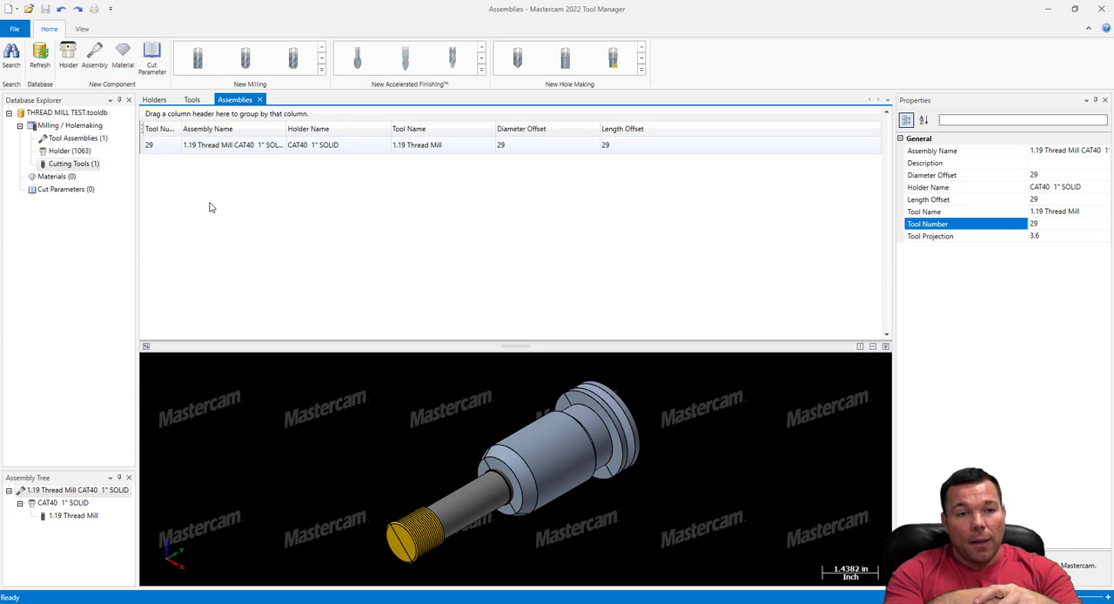
Duplicate the 1.19 Thread Mill assembly and set the copy's tool number to 29
right_click(228, 153)
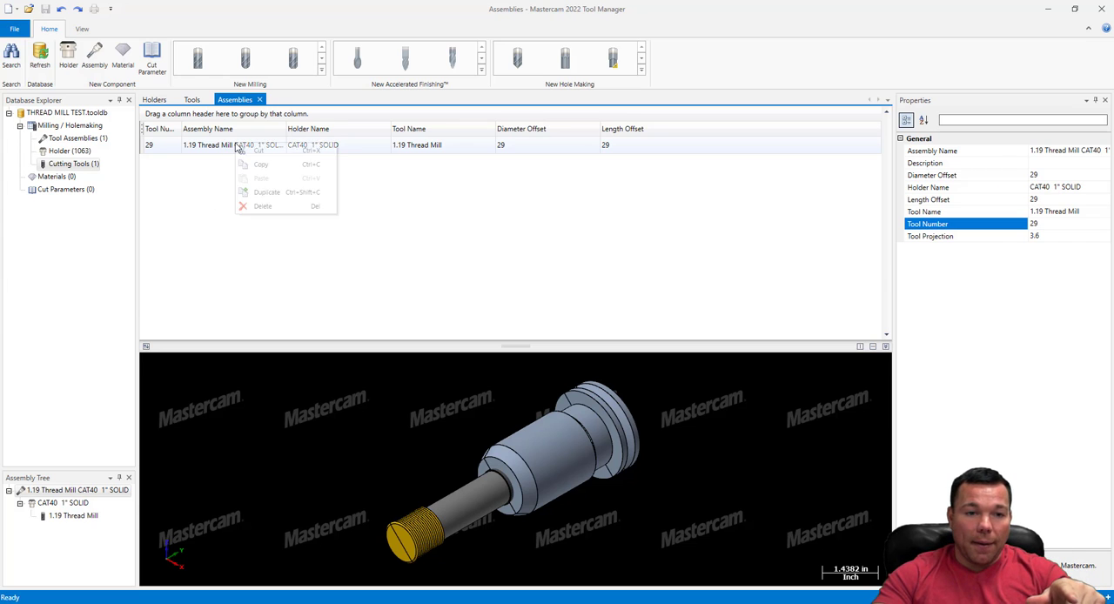
click(246, 187)
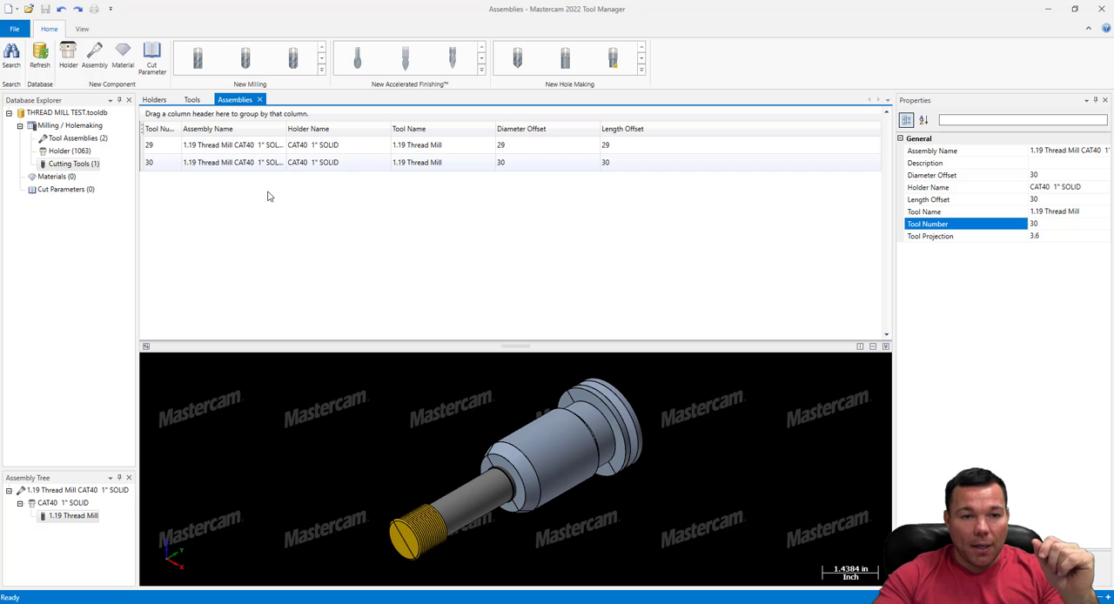
click(71, 518)
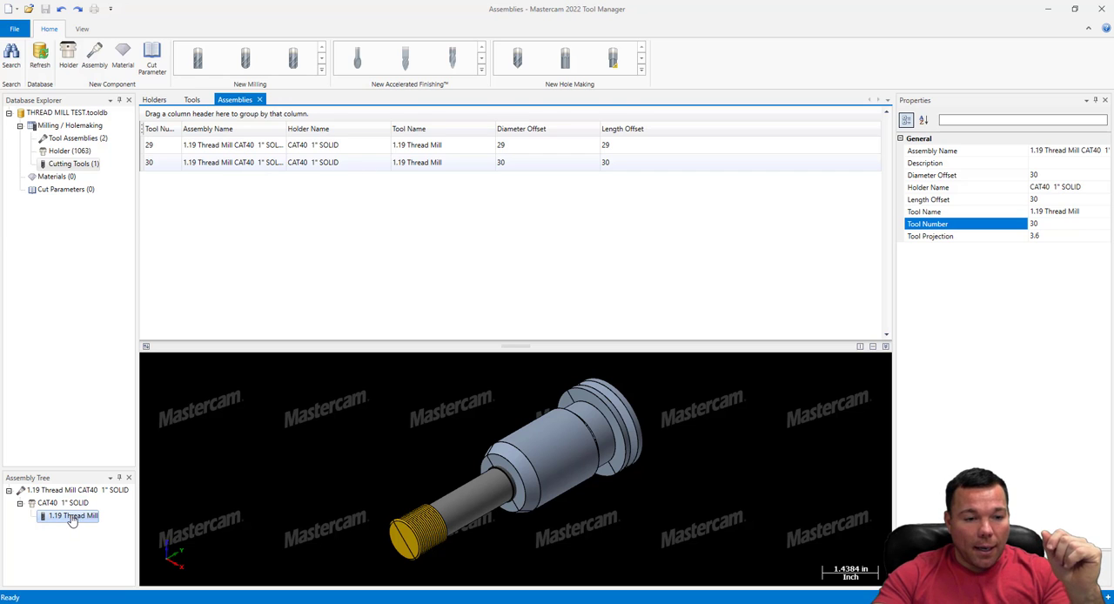
click(229, 165)
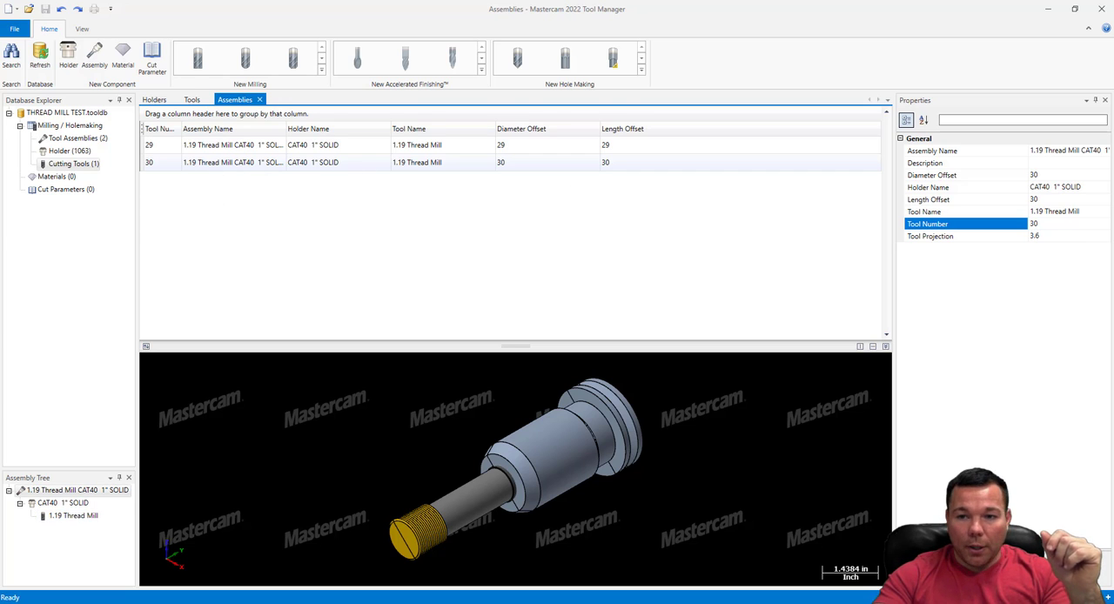
click(1021, 228)
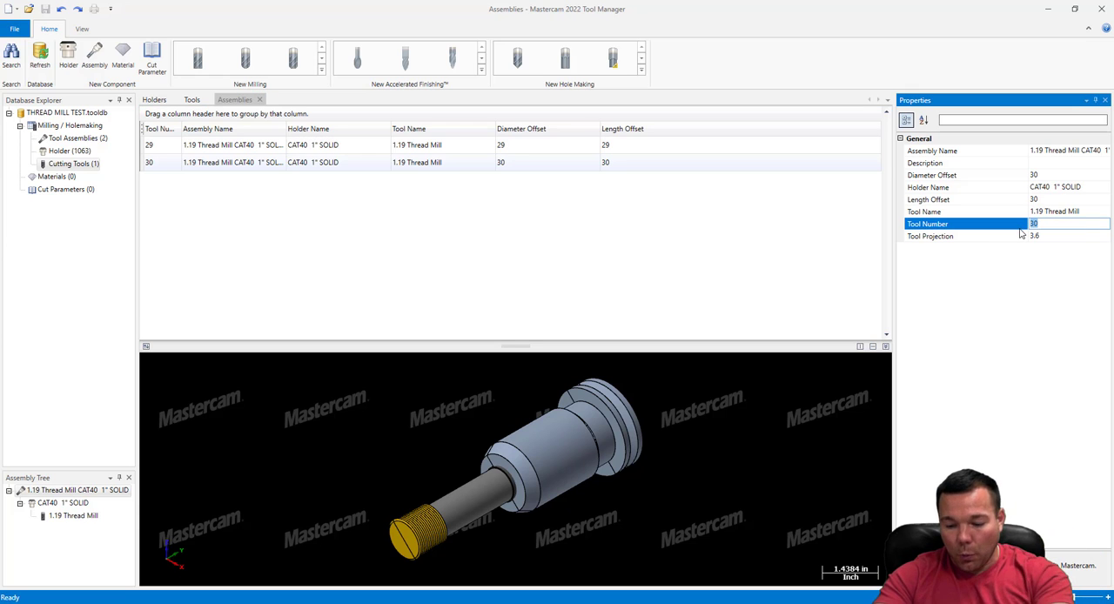
text(29)
click(1063, 235)
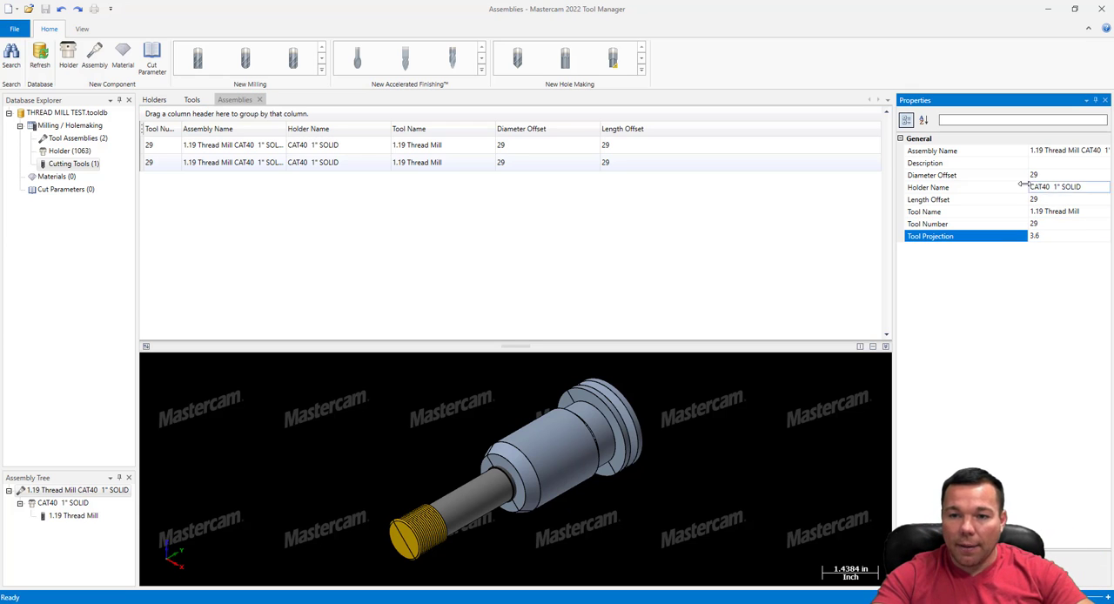
Set the surface speed of the thread mill in the duplicated assembly to 2000
click(64, 519)
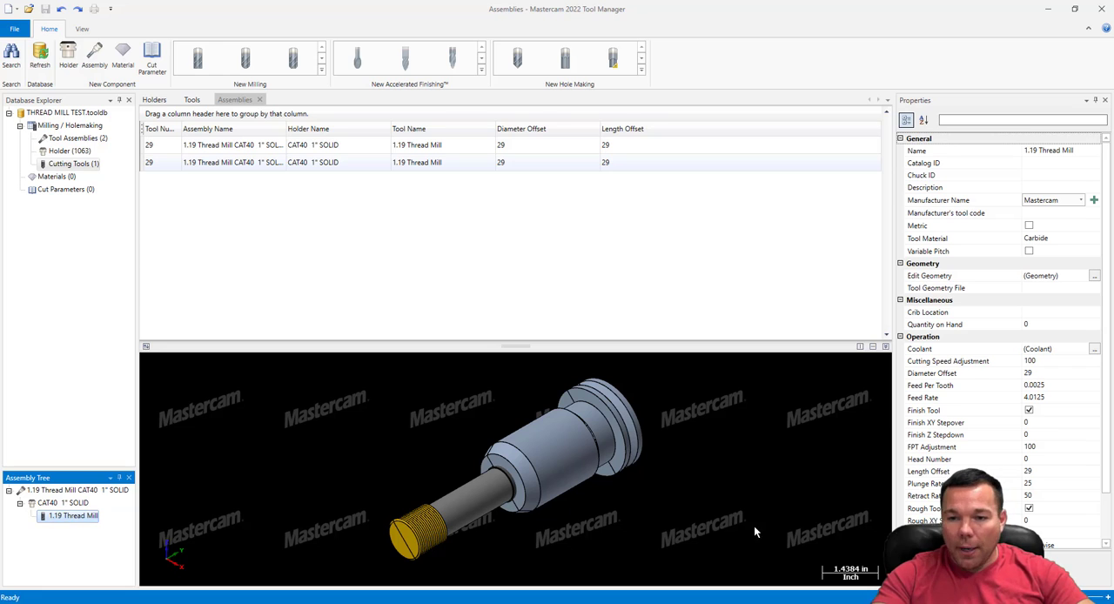
click(1041, 361)
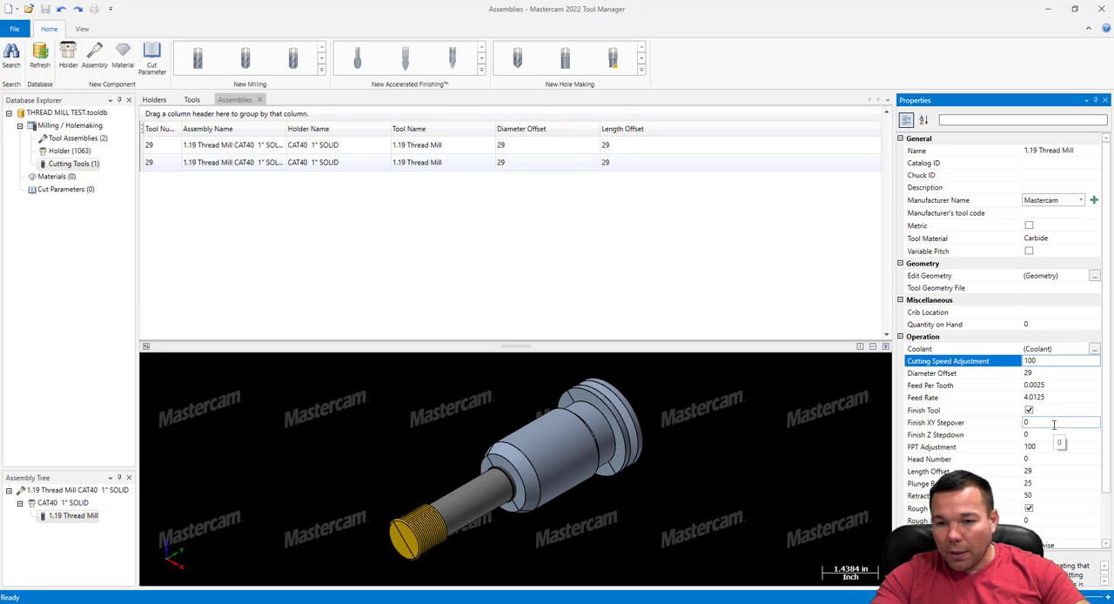
scroll(1053, 424, down, 2)
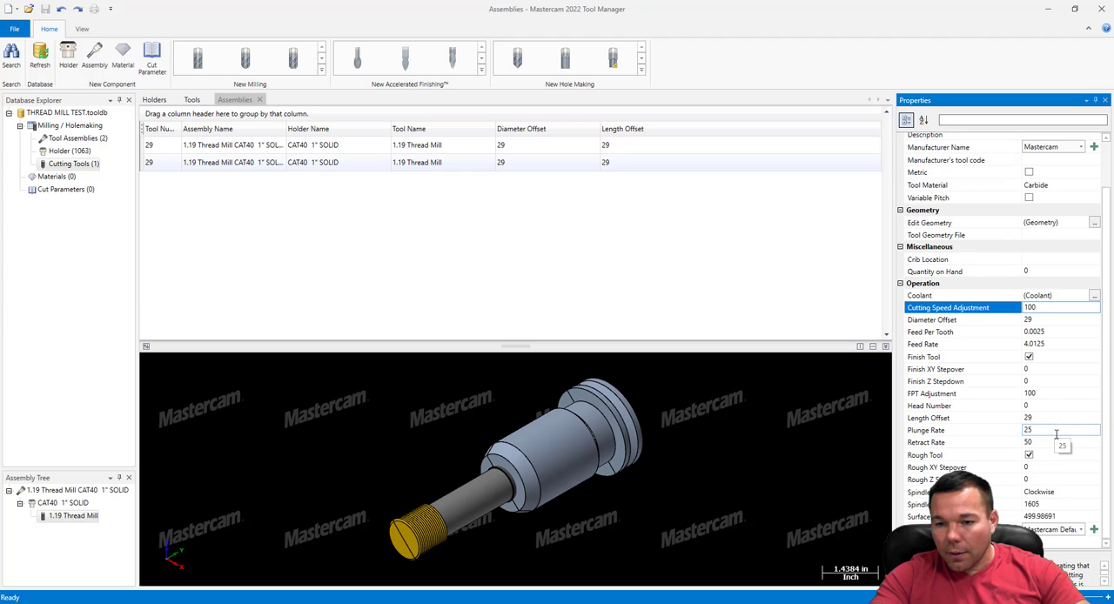
click(1056, 516)
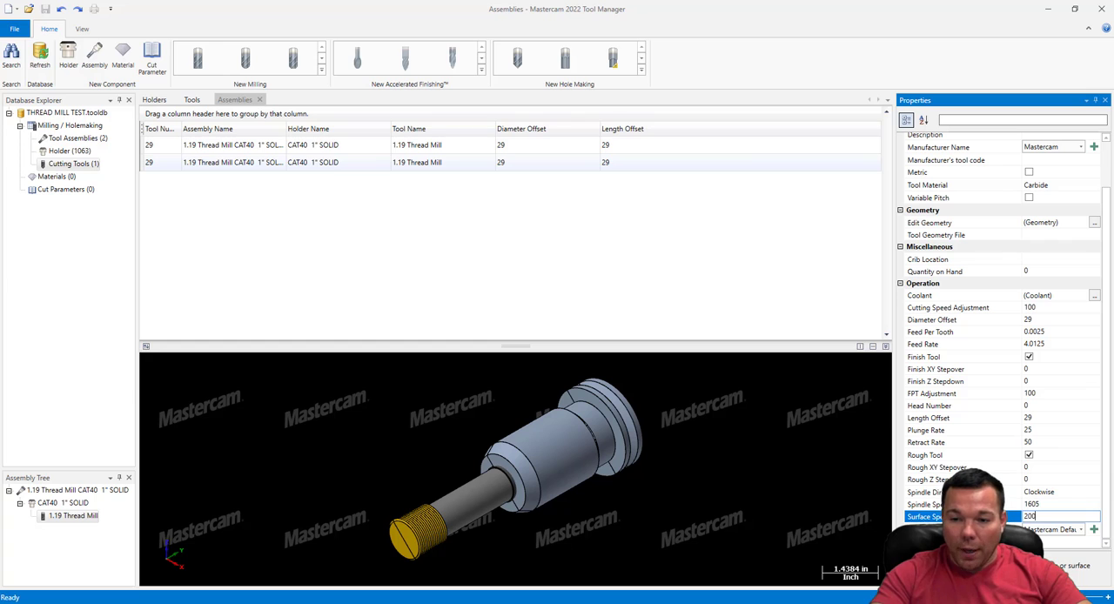
click(1047, 480)
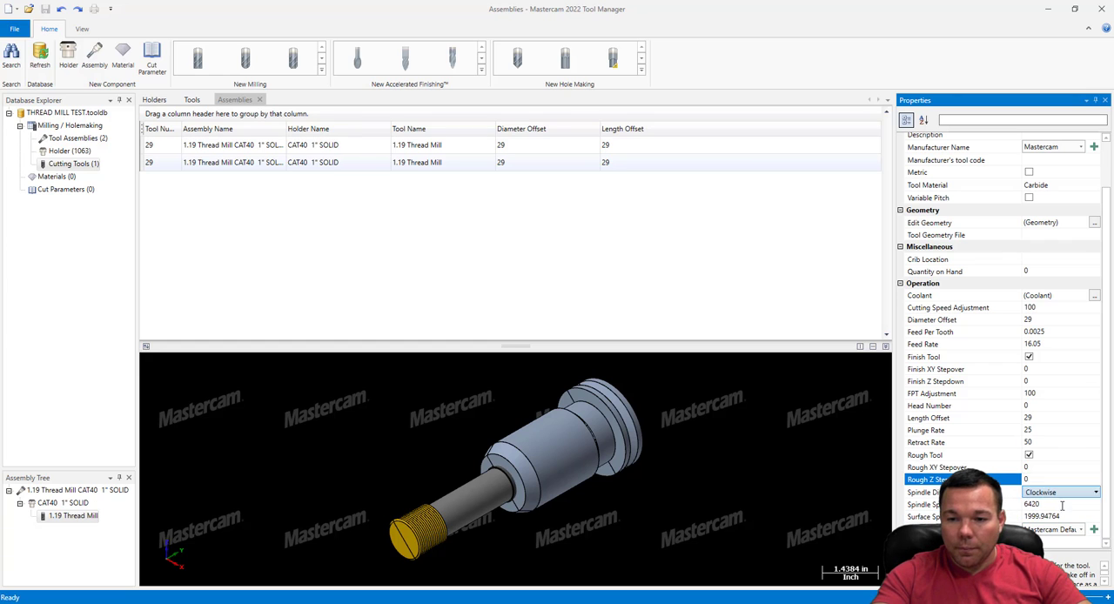
click(1041, 505)
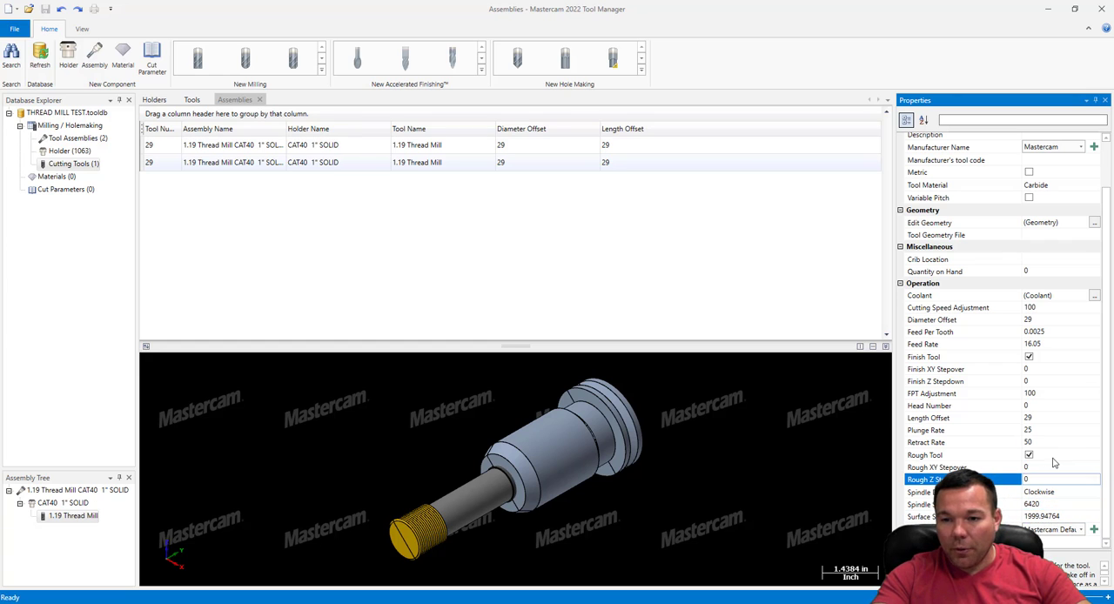
Set the duplicated assembly's thread mill feed per tooth to 0.005
click(1059, 344)
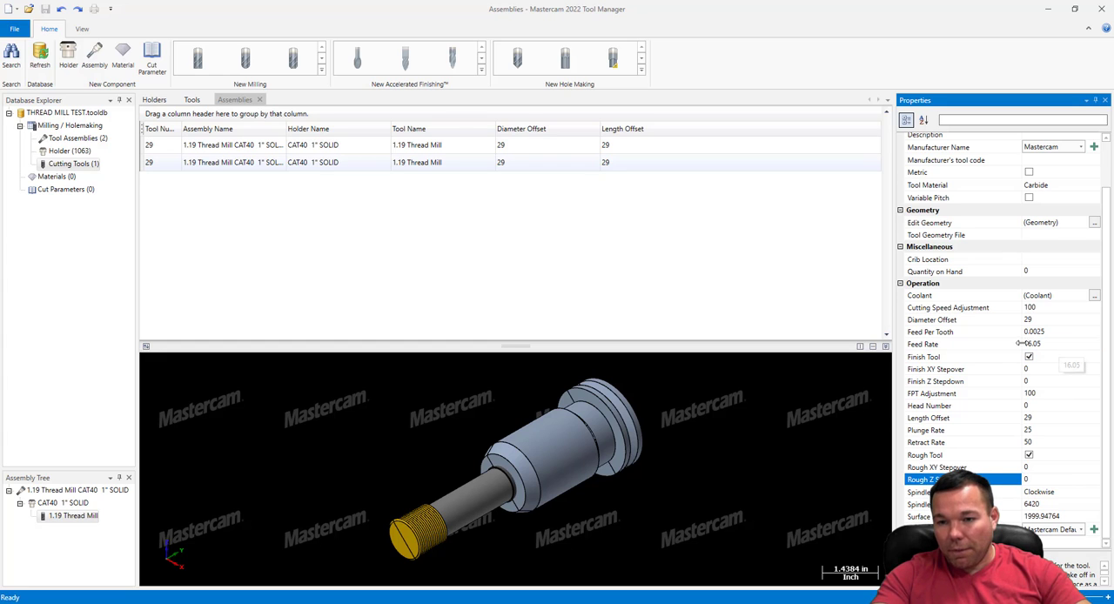
click(1049, 331)
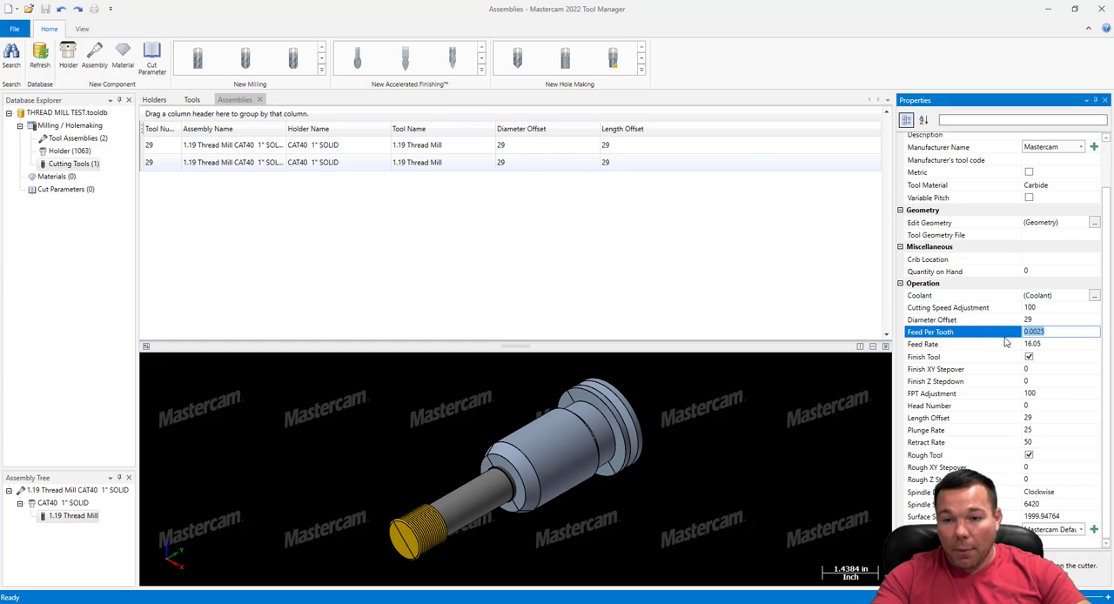
text(.005)
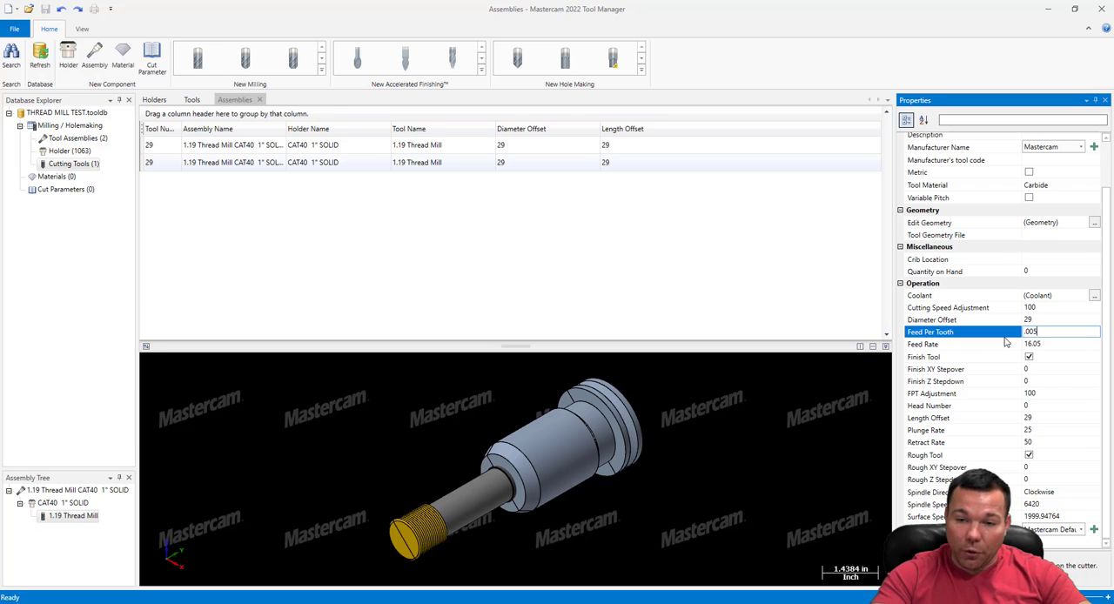
key(Return)
click(1017, 344)
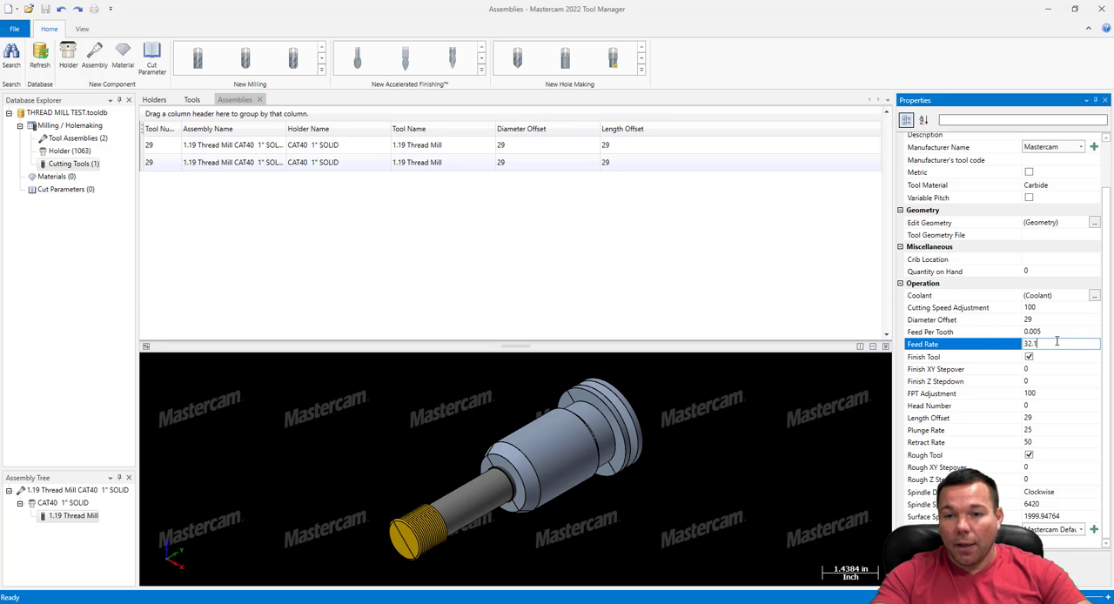
Rename the cutting tool in the duplicated assembly to 1.19 Thread Mill ALU
scroll(1057, 346, up, 2)
click(1078, 150)
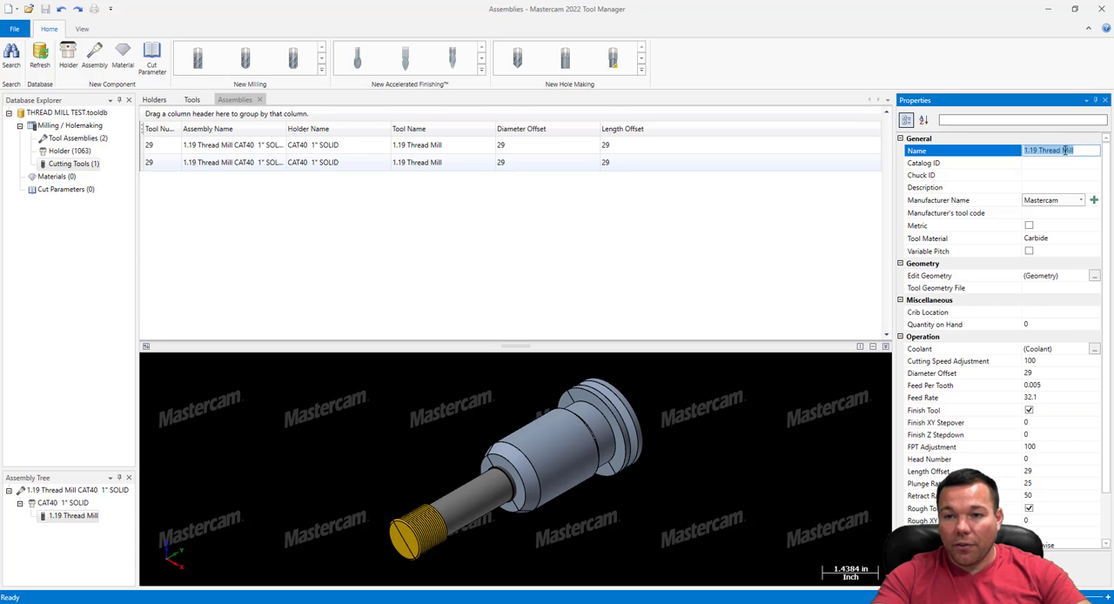
click(1082, 151)
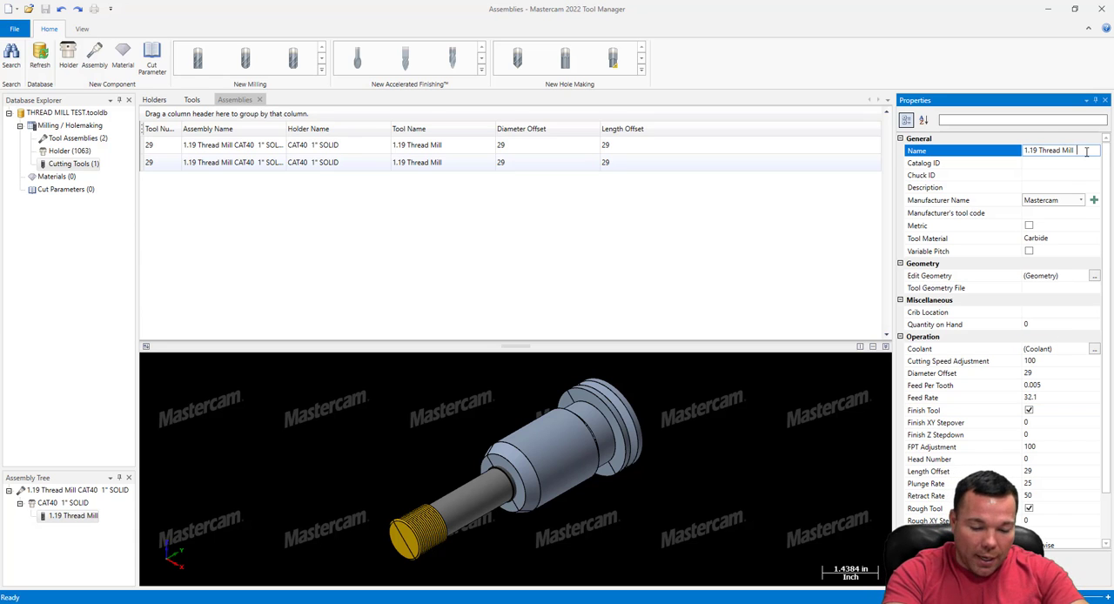
text(alu)
key(BackSpace)
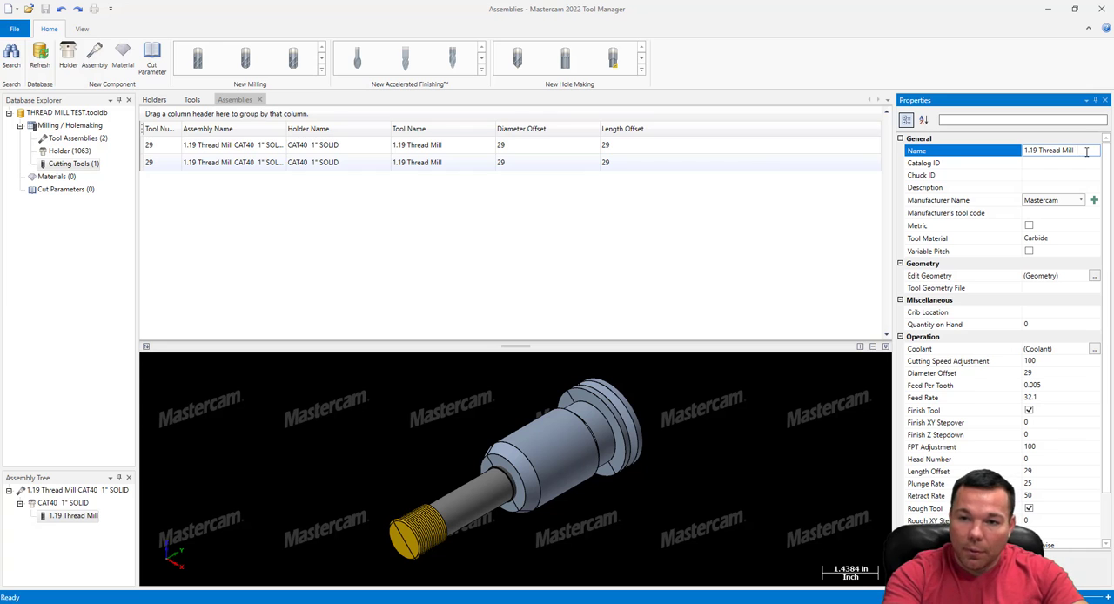
text(ALU)
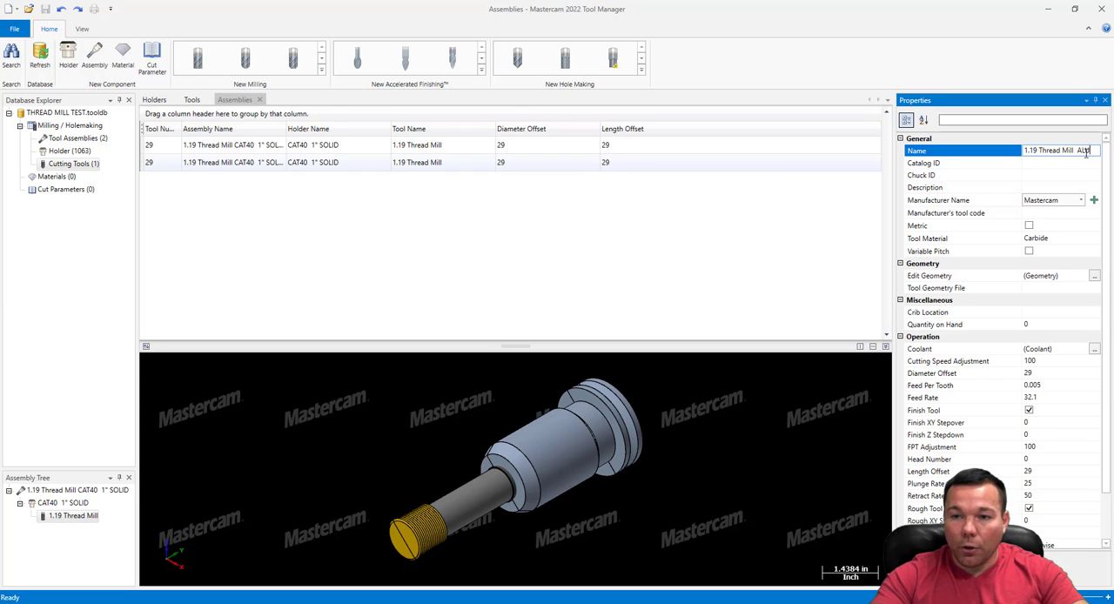
click(698, 250)
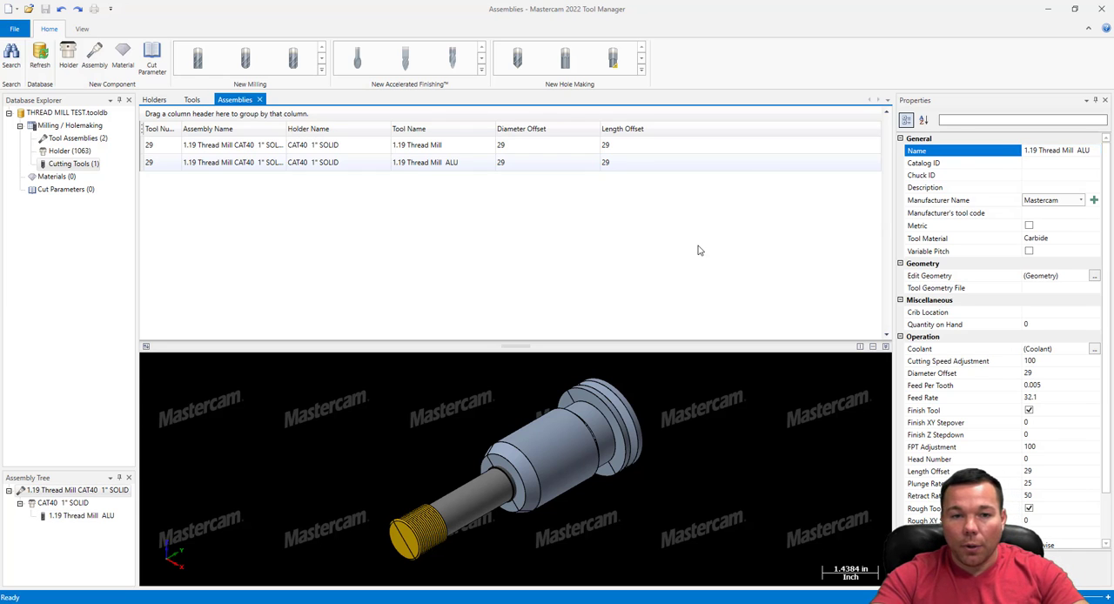
Rename the cutting tool in the original assembly to 1.19 Thread Mill STL
click(453, 148)
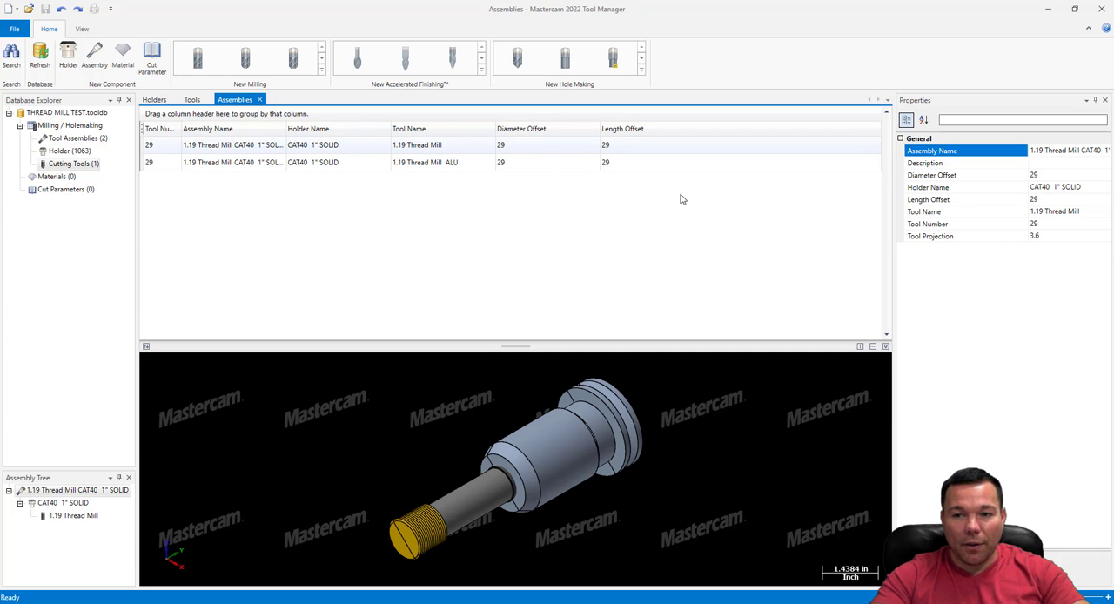
click(87, 516)
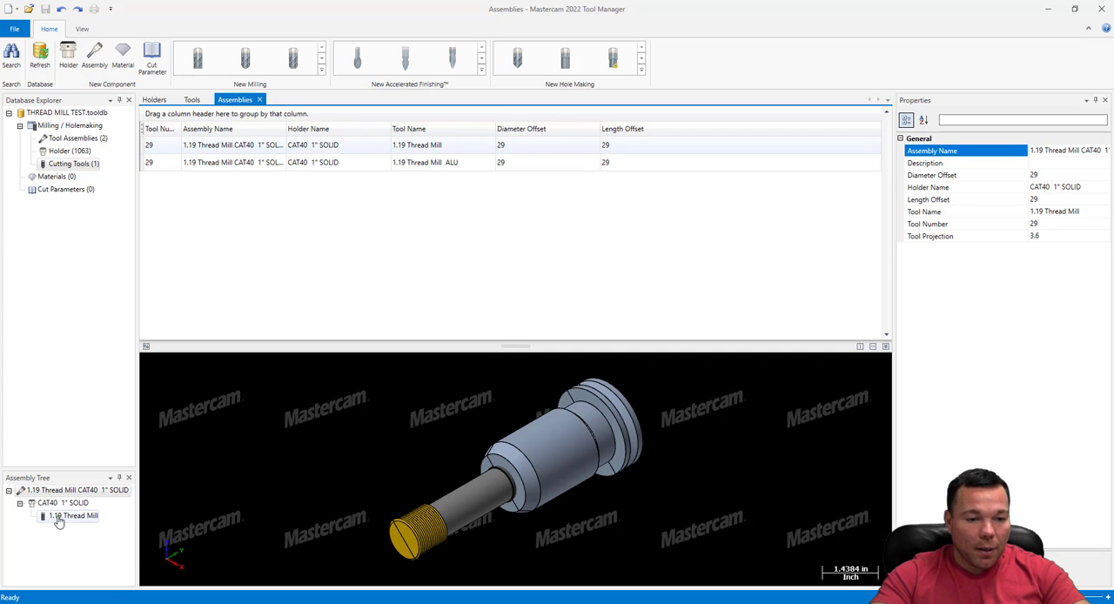
click(1076, 151)
text(STL)
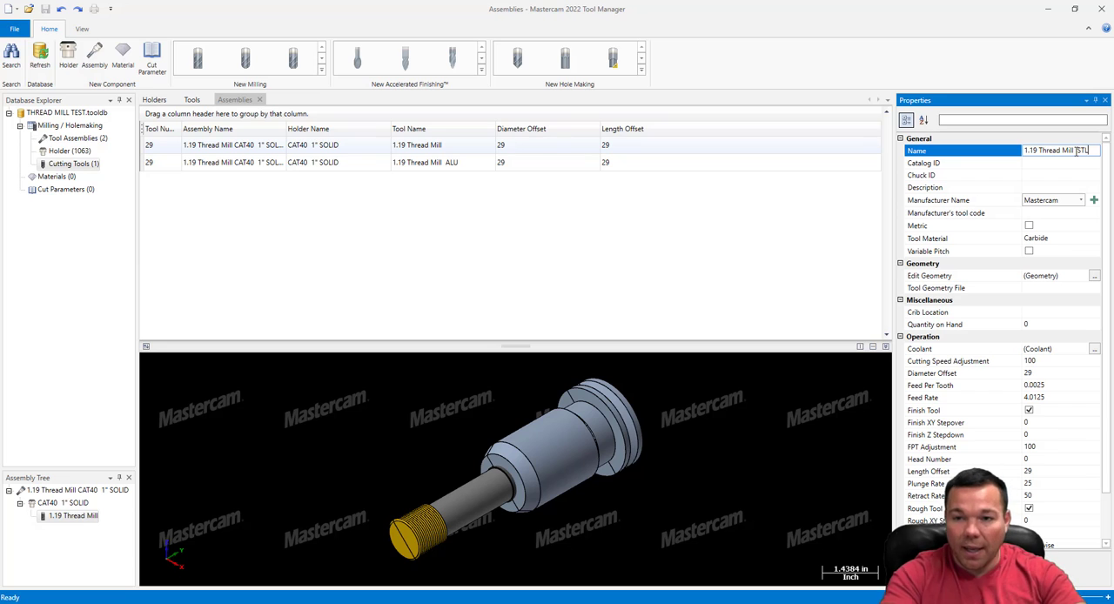
click(664, 257)
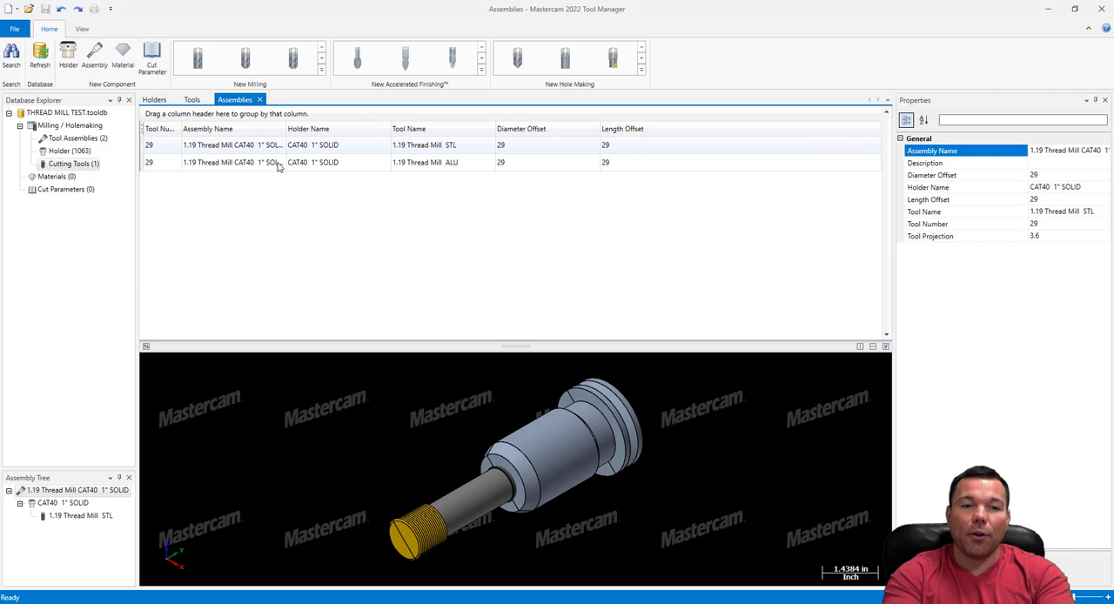
Save the database with both thread mill assemblies over the existing THREAD MILL TEST file
click(19, 29)
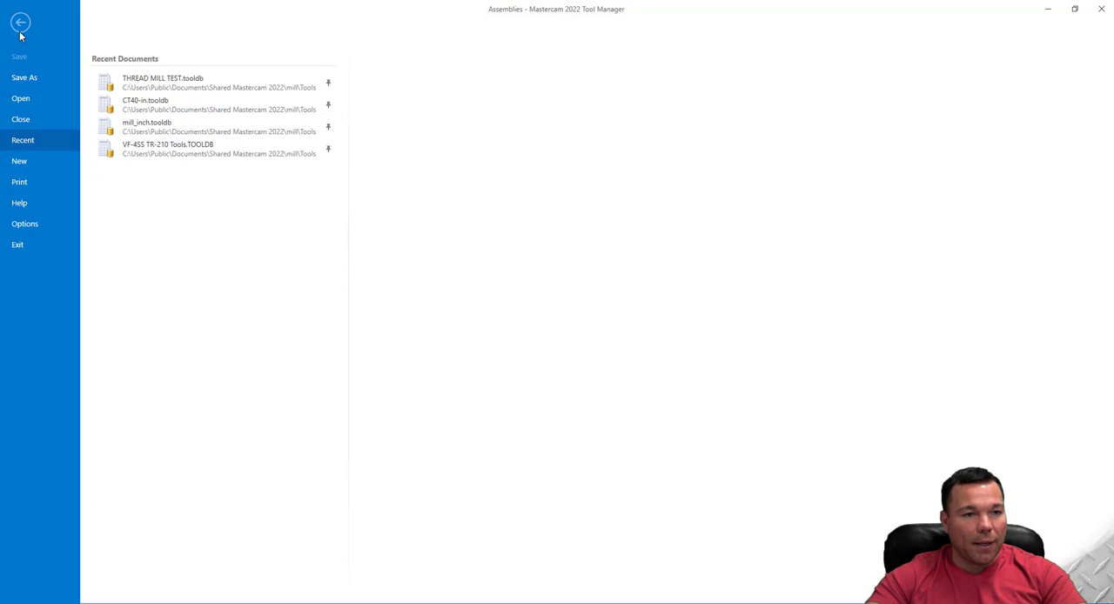
click(26, 78)
click(454, 293)
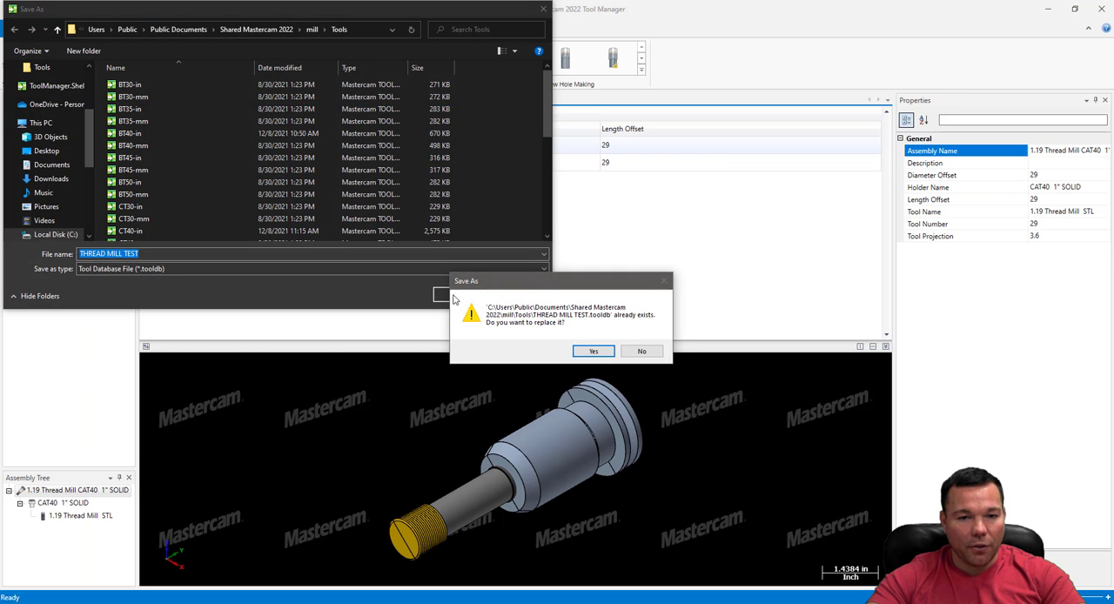
click(590, 352)
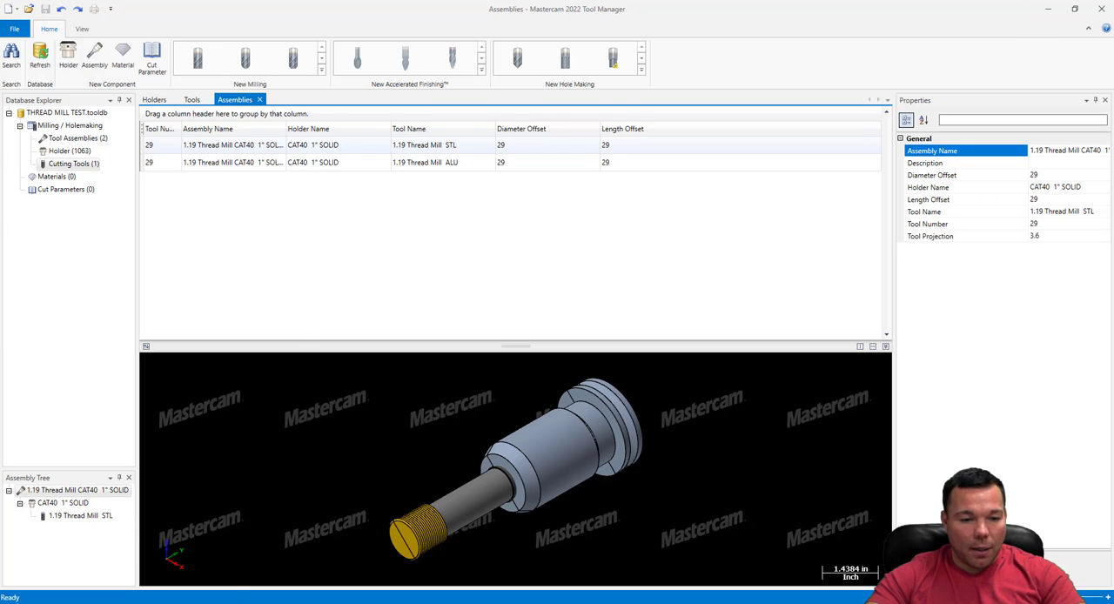
Close Tool Manager and return to the Test 3 part in Mastercam Mill
right_click(298, 603)
drag(493, 15, 601, 129)
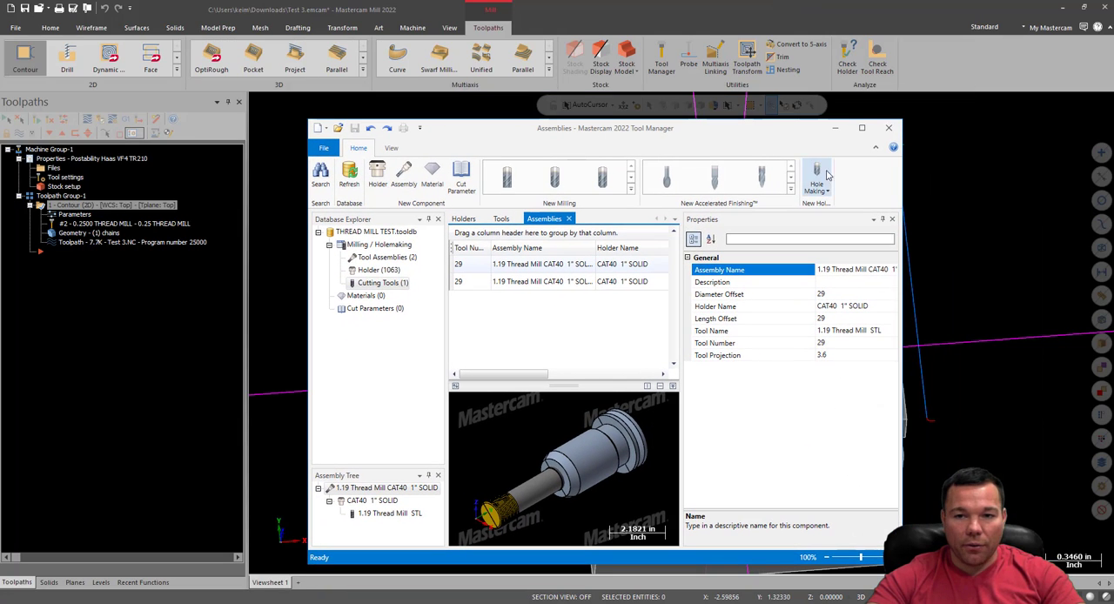
click(889, 129)
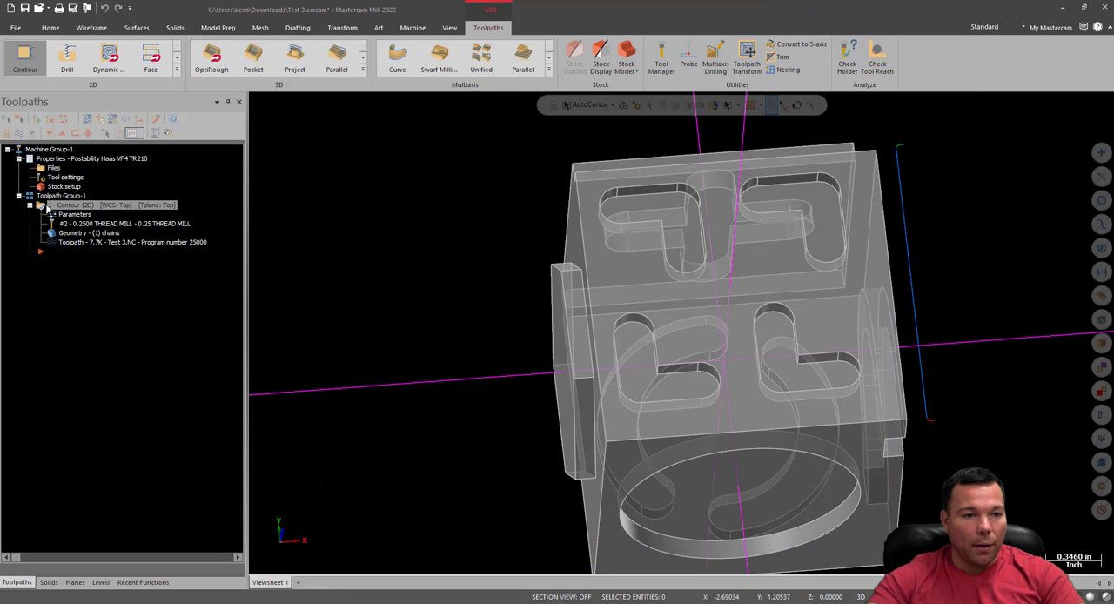
Delete the existing 2D contour operation from Toolpath Group-1
key(Delete)
click(592, 348)
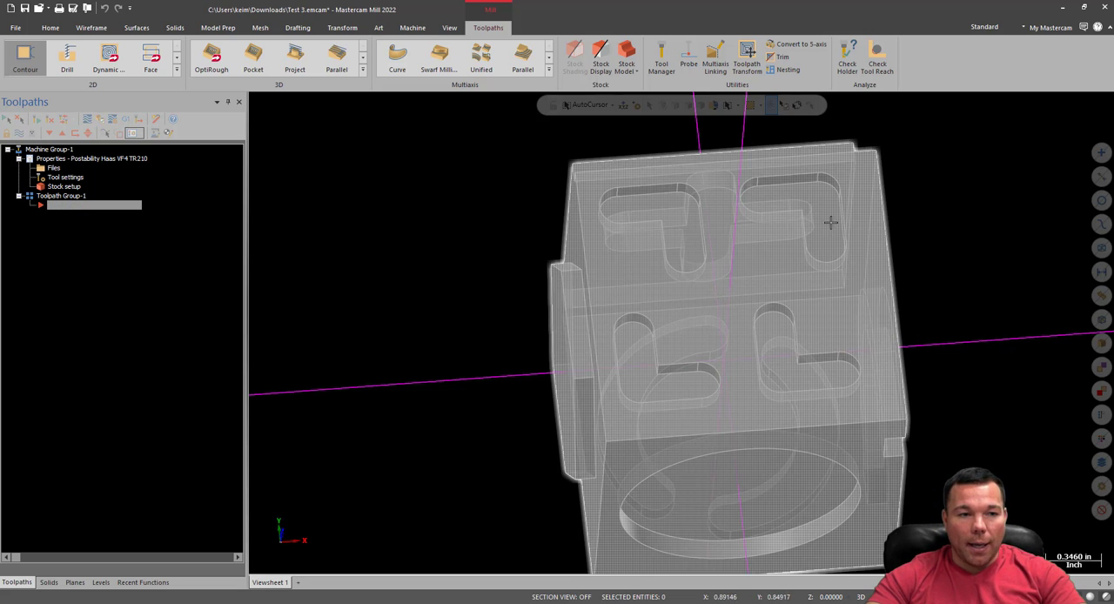
Start a 2D contour toolpath on the long +X side edge of the slotted face and open its tool settings
click(25, 59)
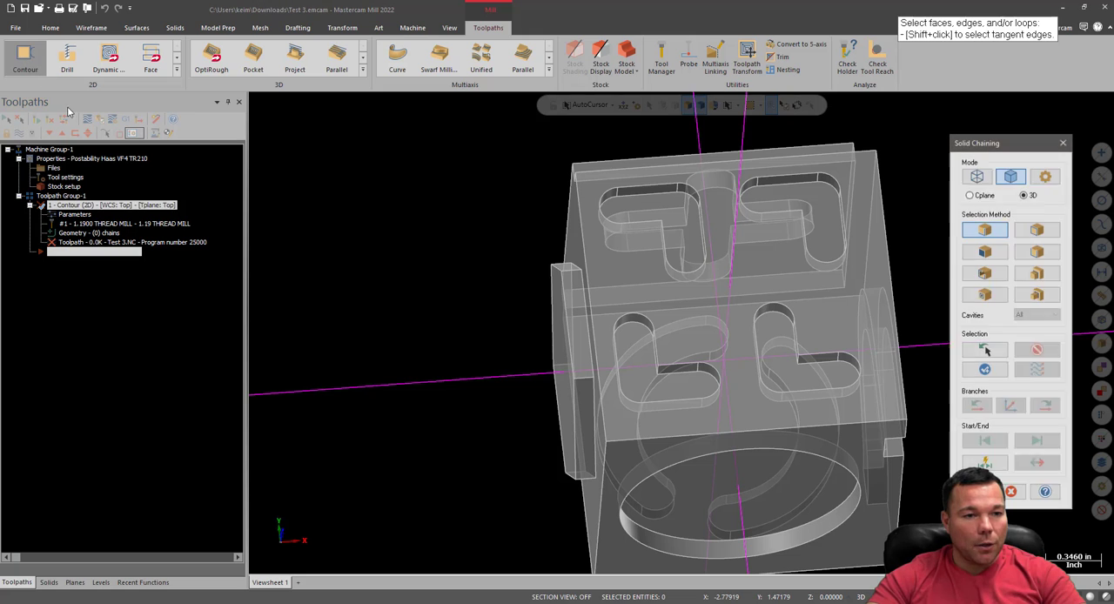
click(893, 265)
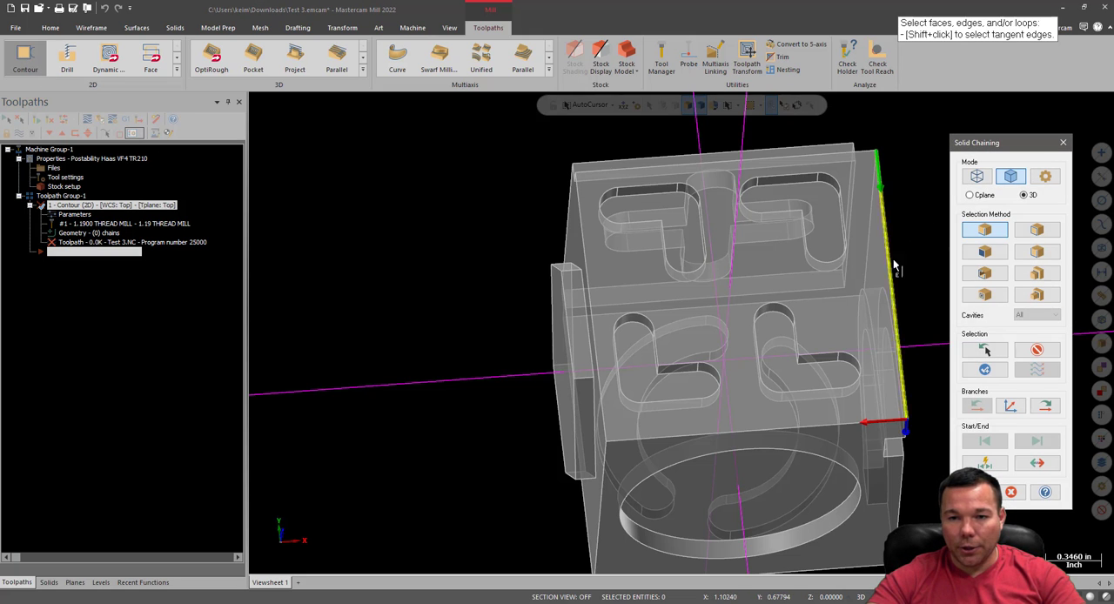
click(976, 492)
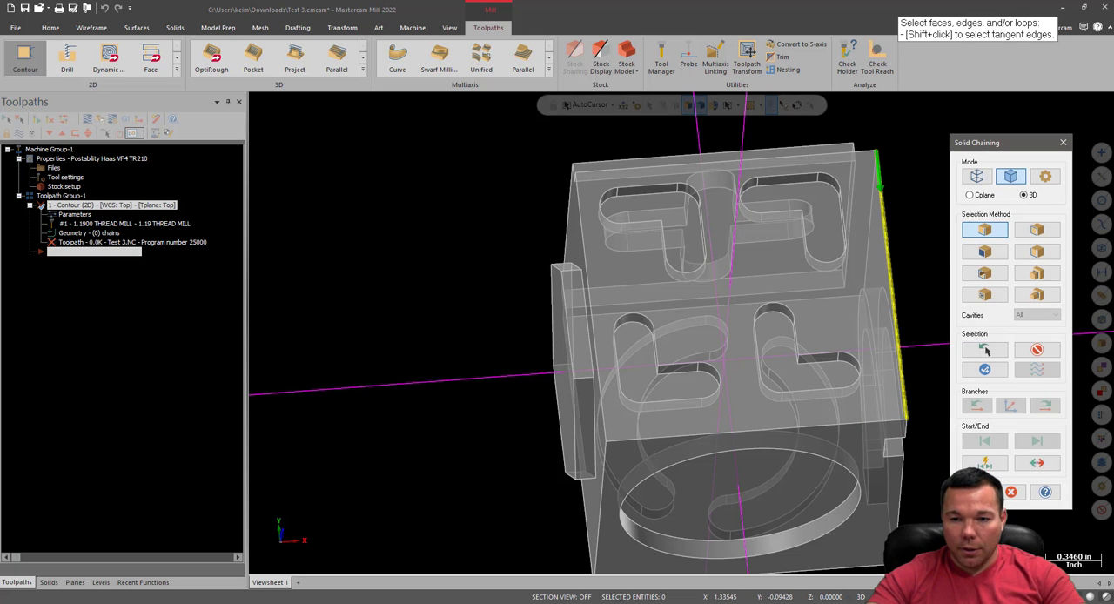
click(389, 188)
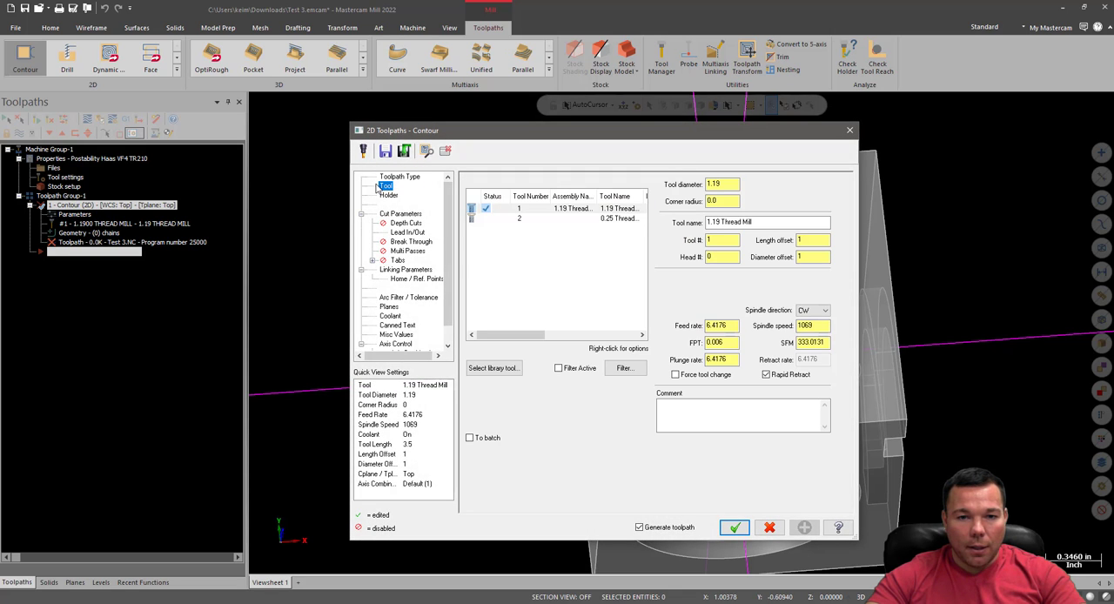
Delete the 1.19 Thread Mill and 0.25 Thread Mill from the part's tool list
click(588, 210)
key(Delete)
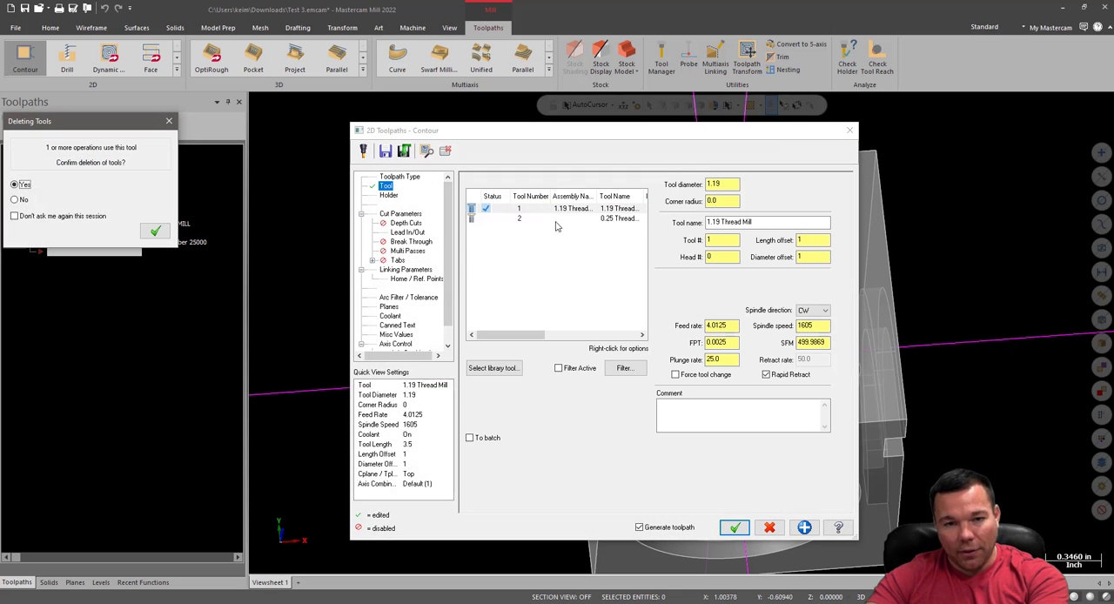
click(155, 230)
click(591, 213)
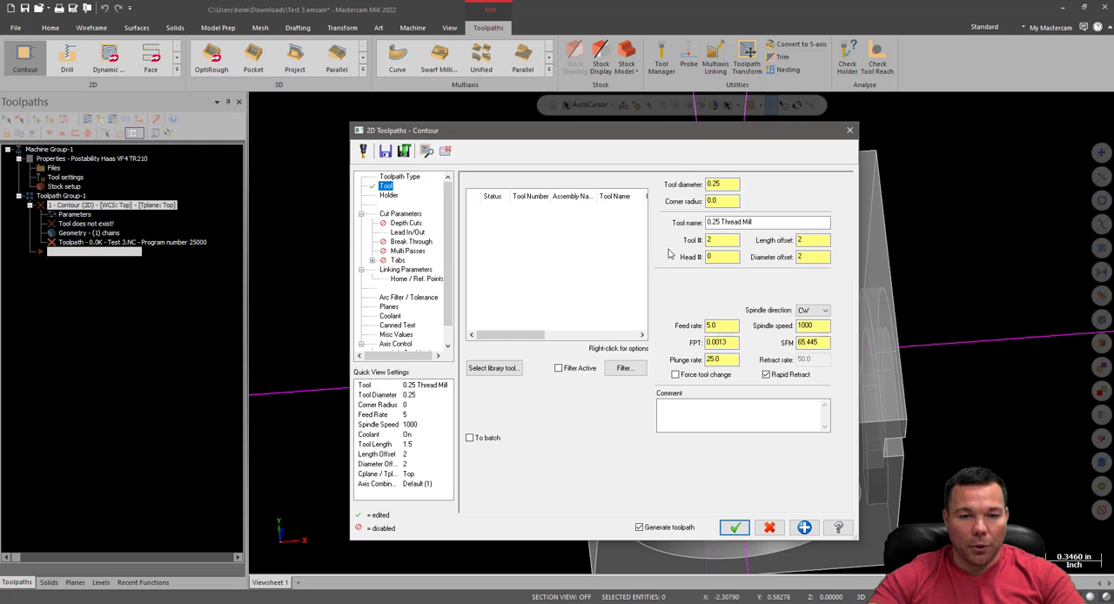
Open the THREAD MILL TEST tool library and display both tools and assemblies with filtering turned off
click(493, 368)
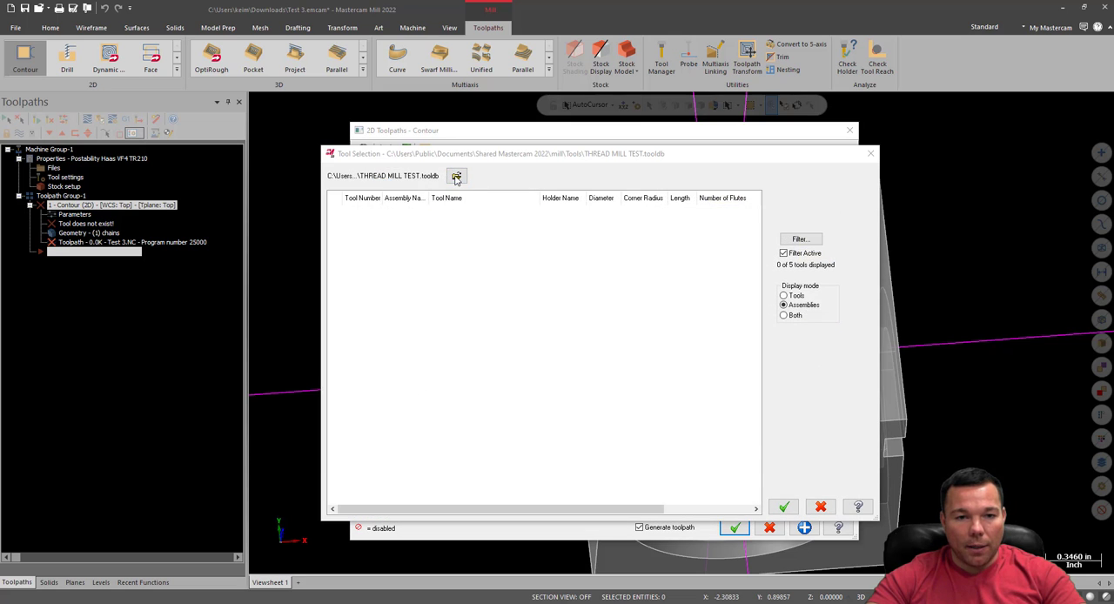
click(456, 177)
scroll(487, 326, down, 5)
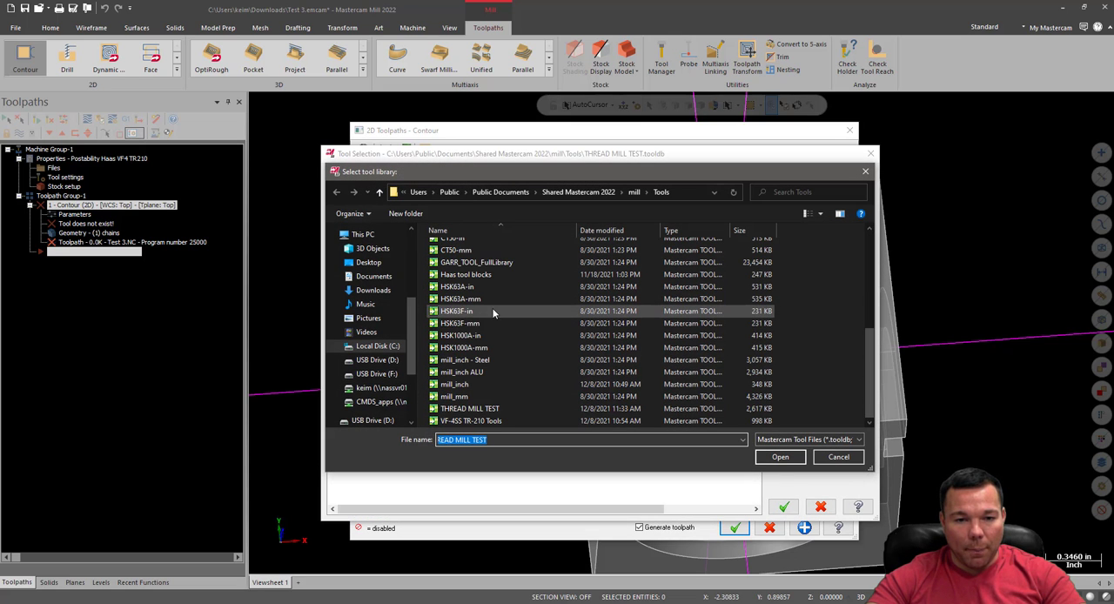
click(494, 411)
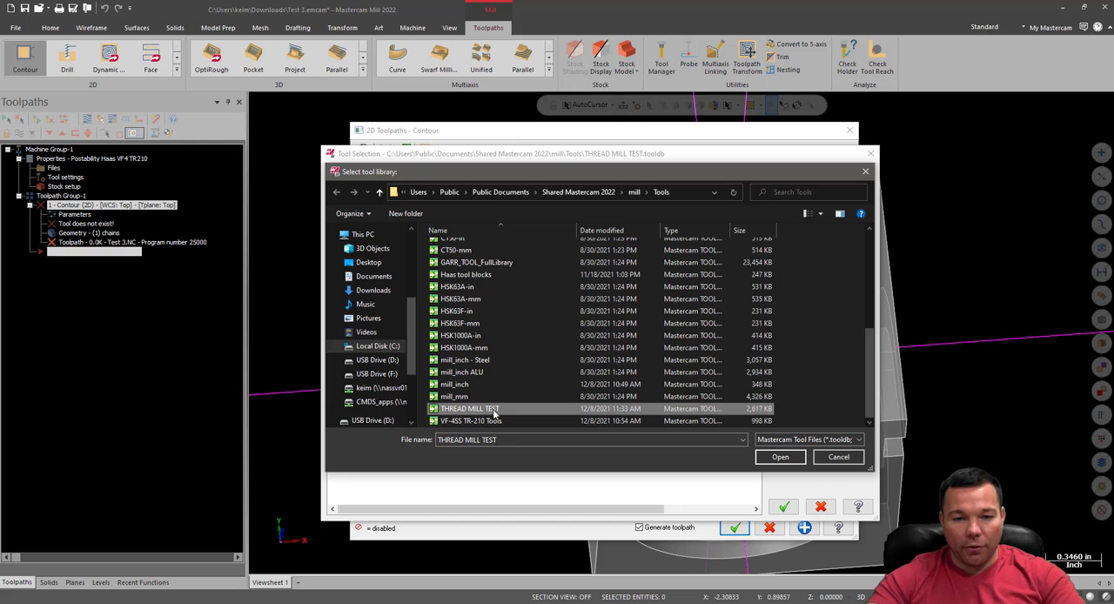
click(779, 457)
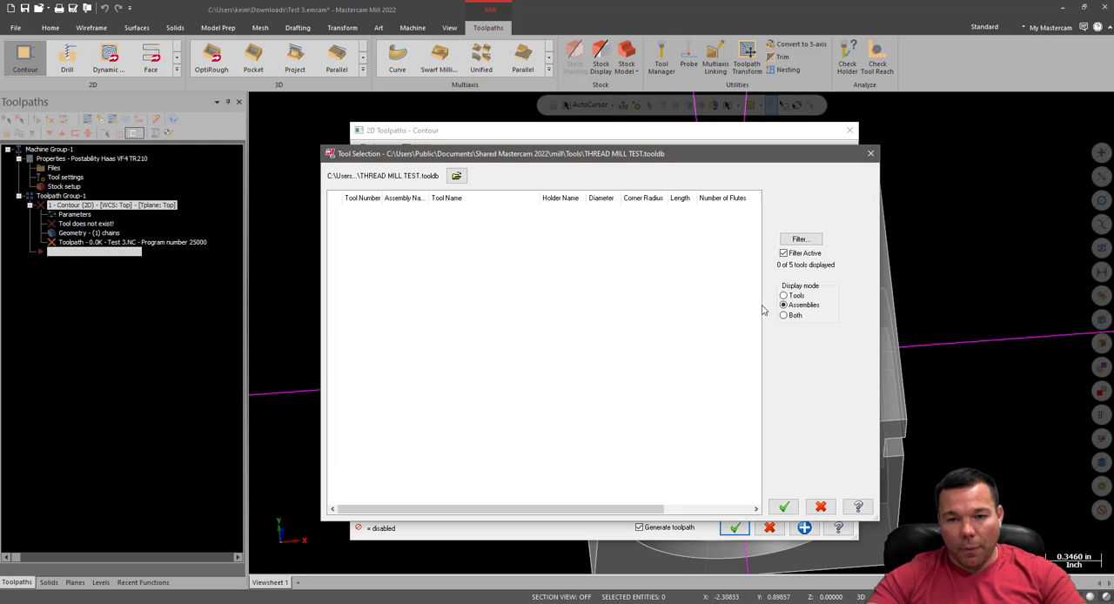
click(784, 296)
click(783, 315)
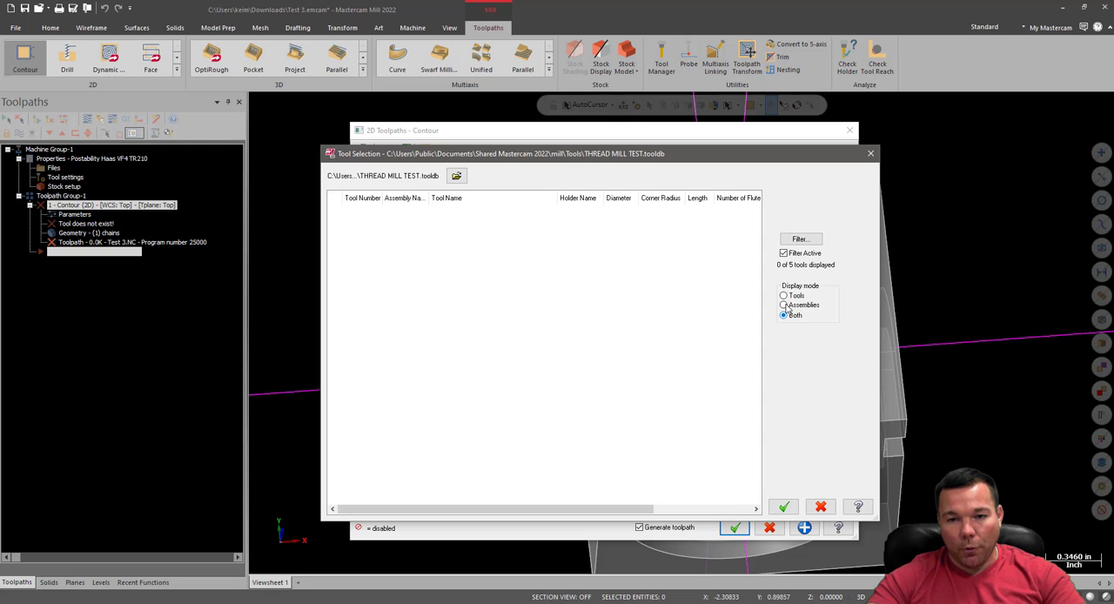
click(783, 254)
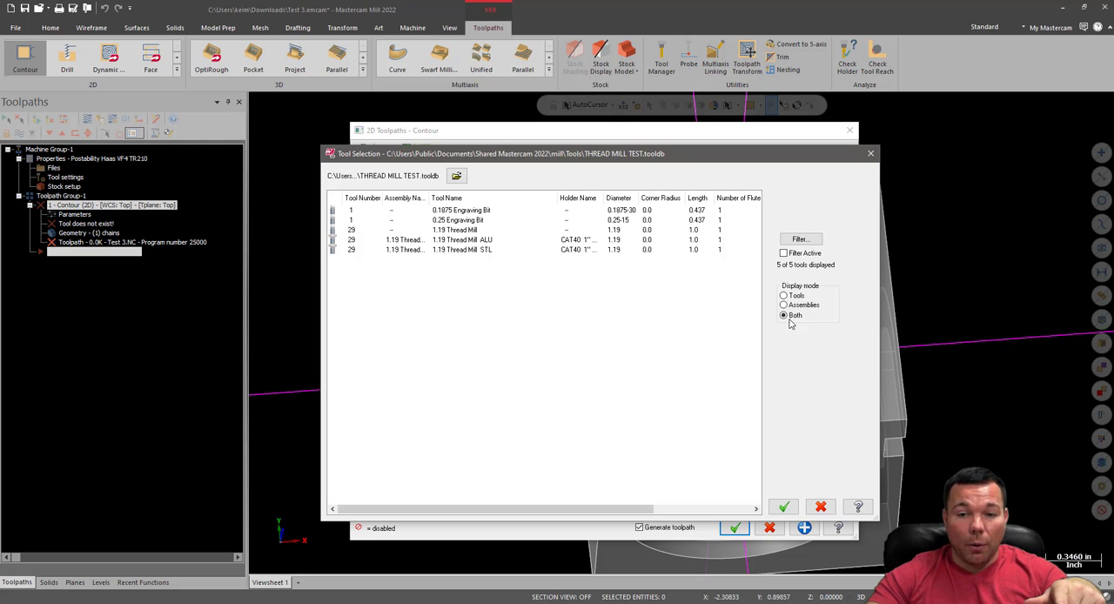
Compare the library's thread mill entries as bare tools and as ALU and STL assemblies using the different display modes
click(448, 232)
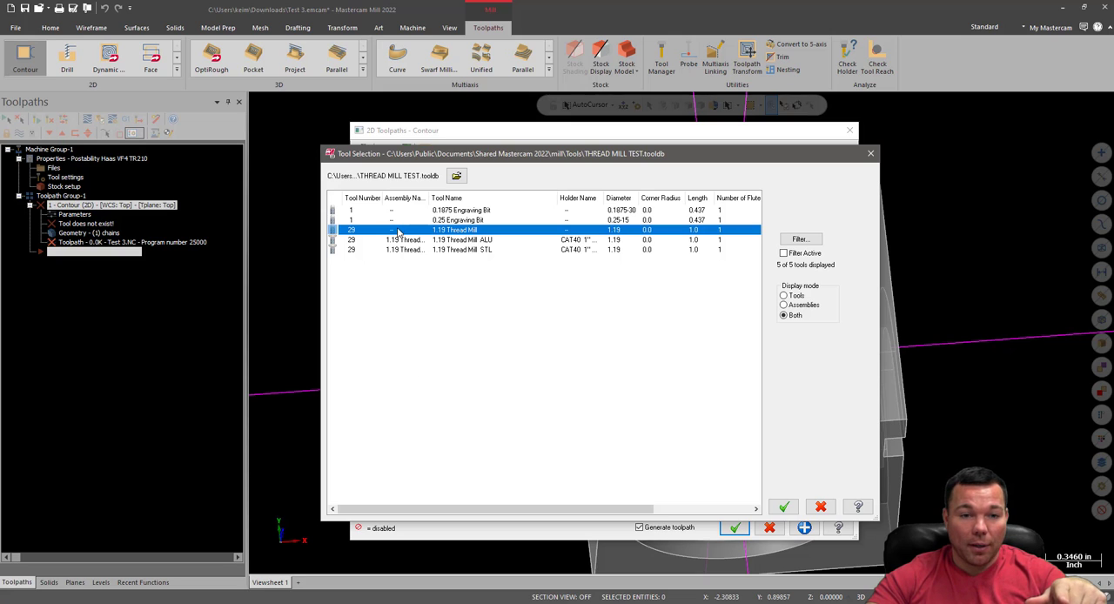
click(784, 306)
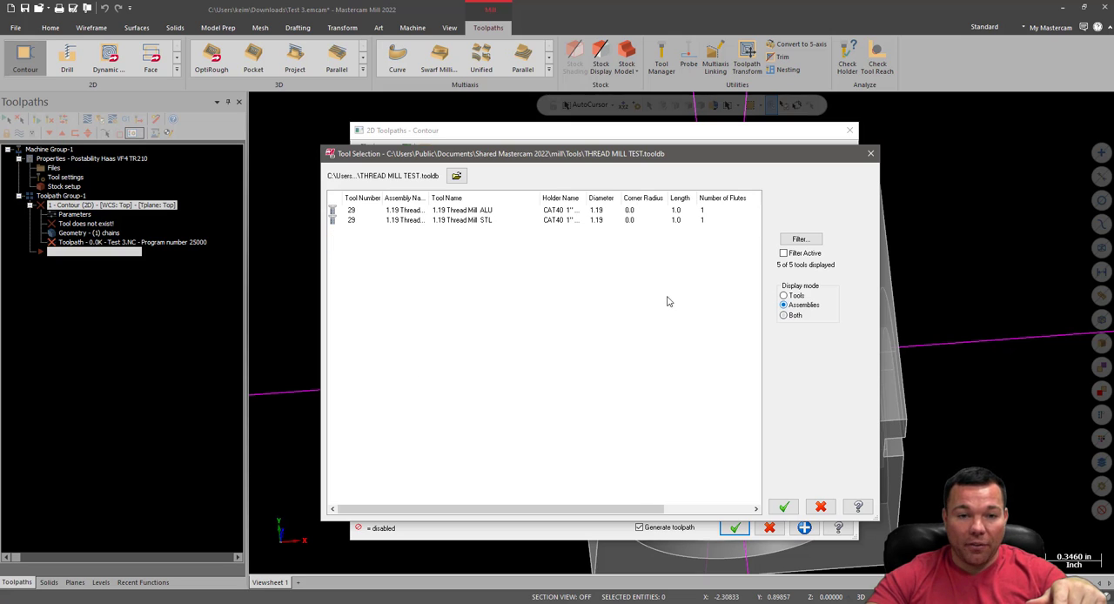
click(456, 214)
click(462, 224)
click(463, 212)
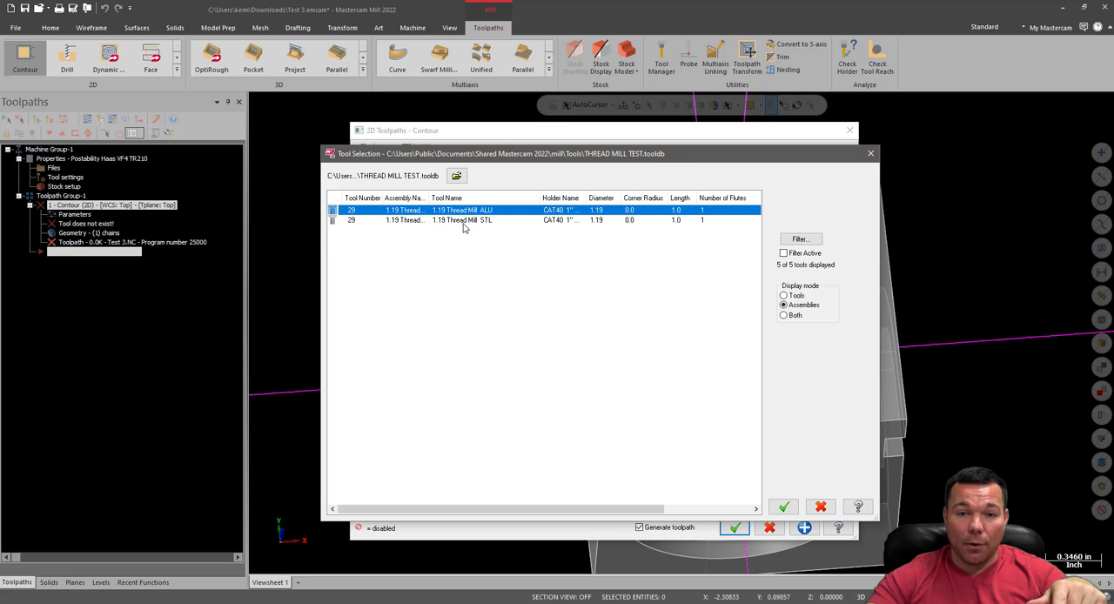
click(463, 224)
click(783, 296)
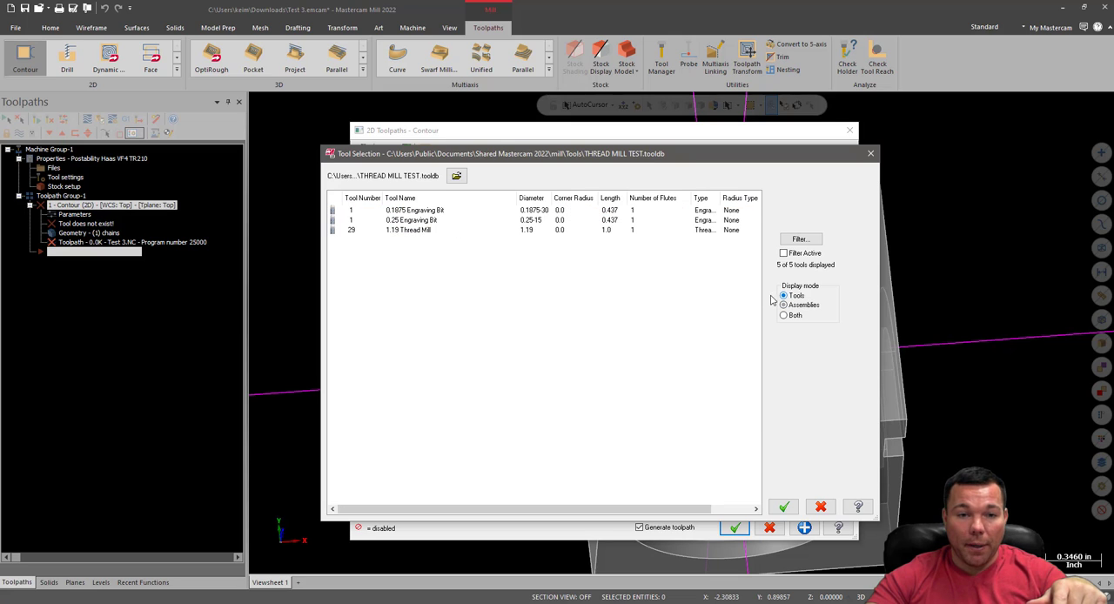
click(413, 232)
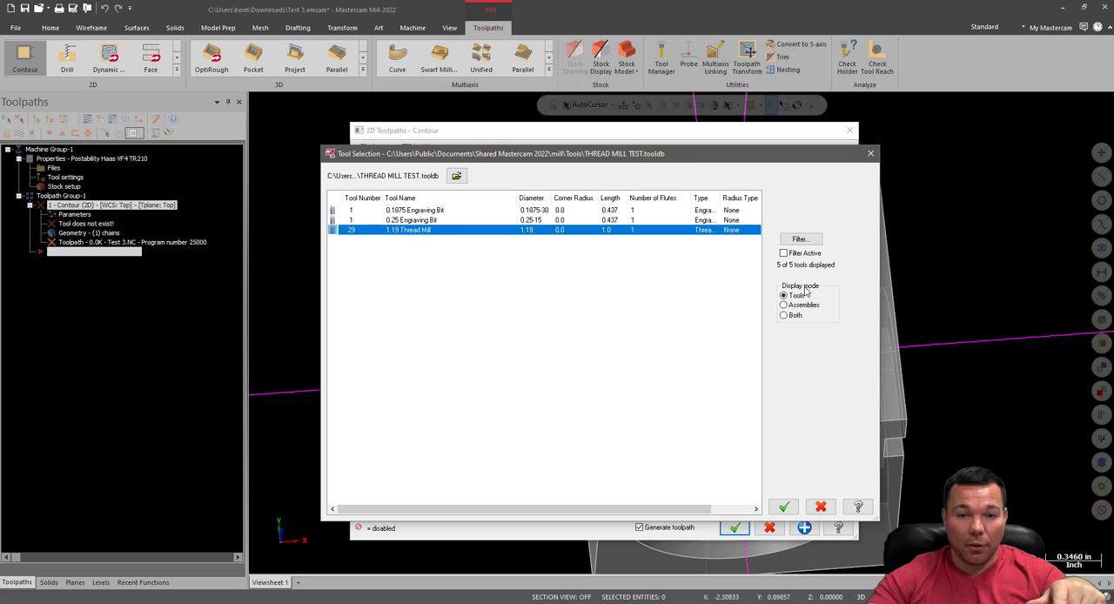
Load the 1.19 Thread Mill STL assembly into the contour operation and check its assigned tool number
click(783, 316)
double_click(457, 223)
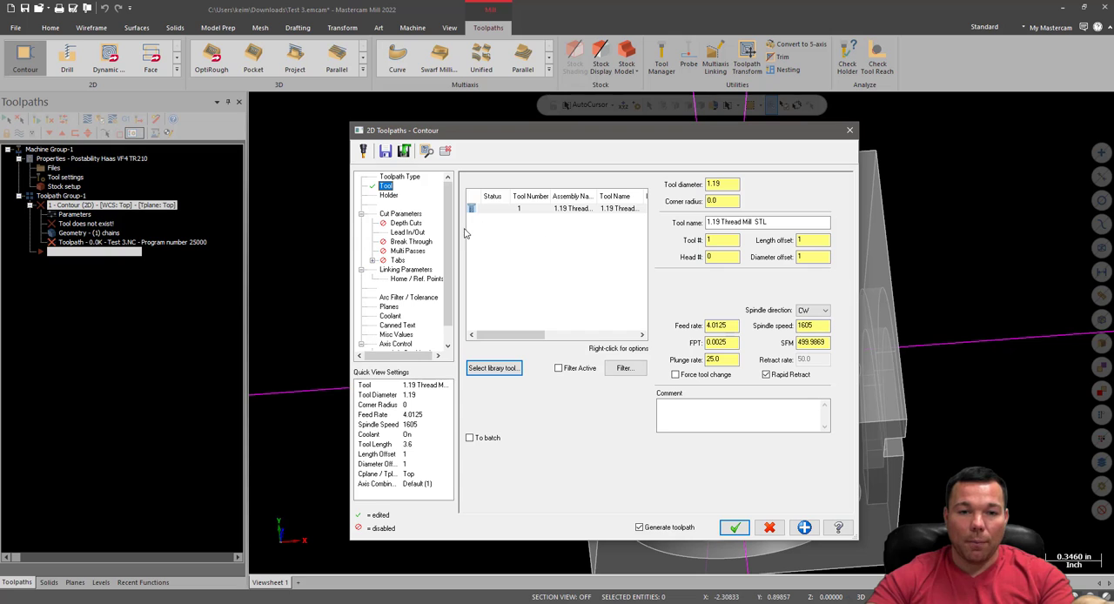
double_click(726, 241)
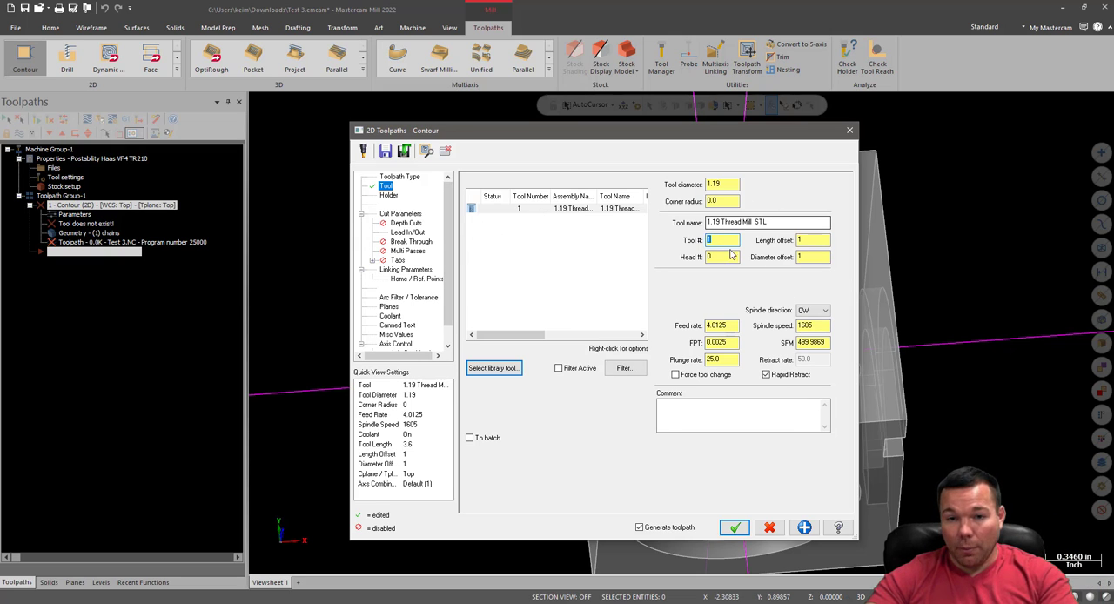
Remove the 1.19 Thread Mill STL from the tool list and cancel the new contour operation
click(549, 211)
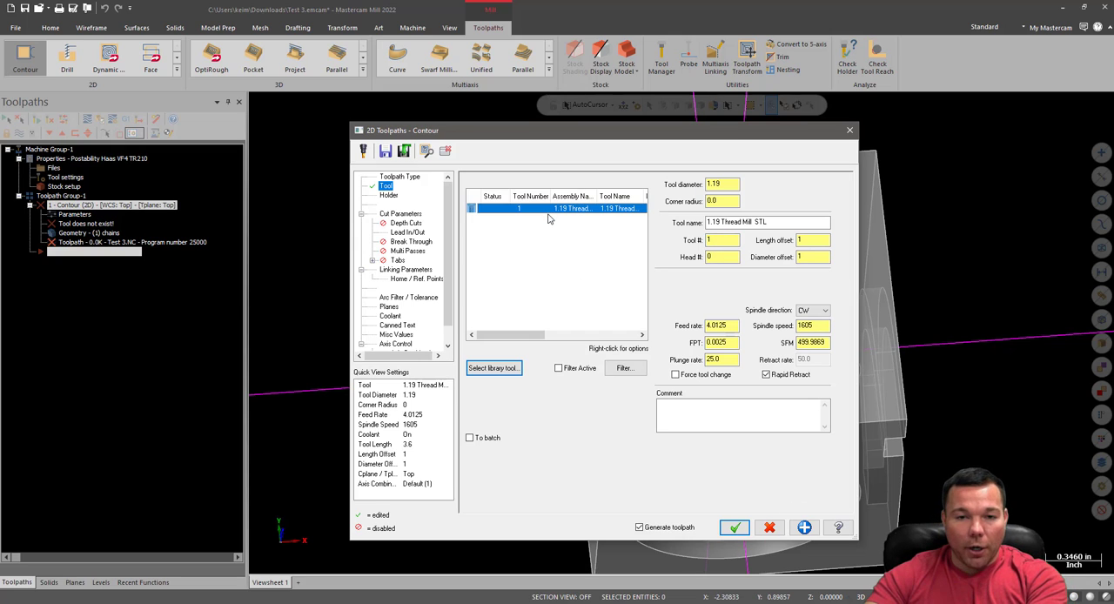
key(Delete)
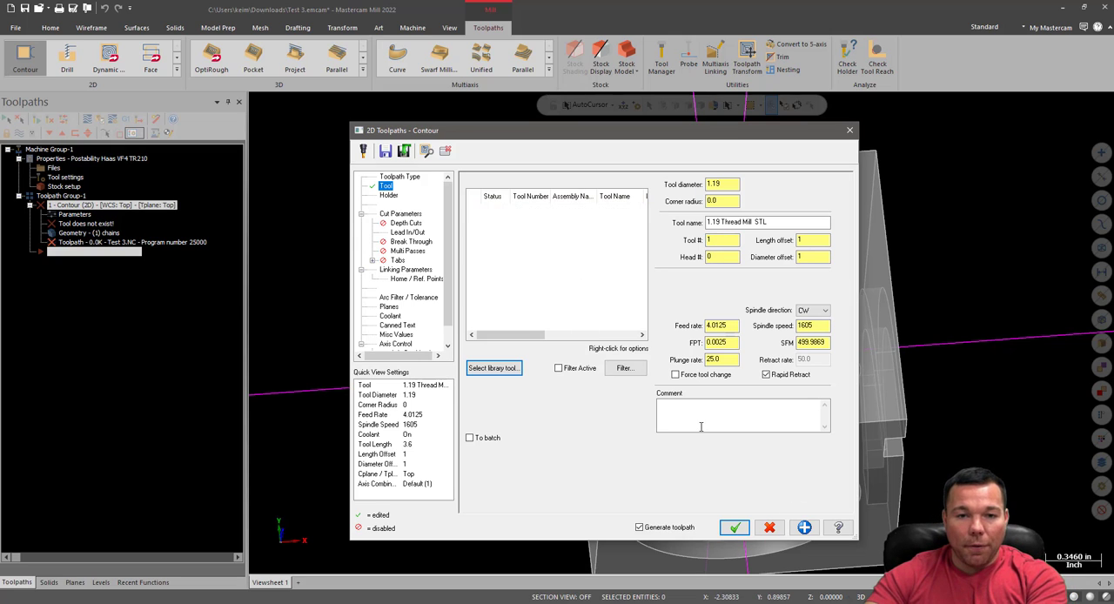
click(770, 528)
click(615, 334)
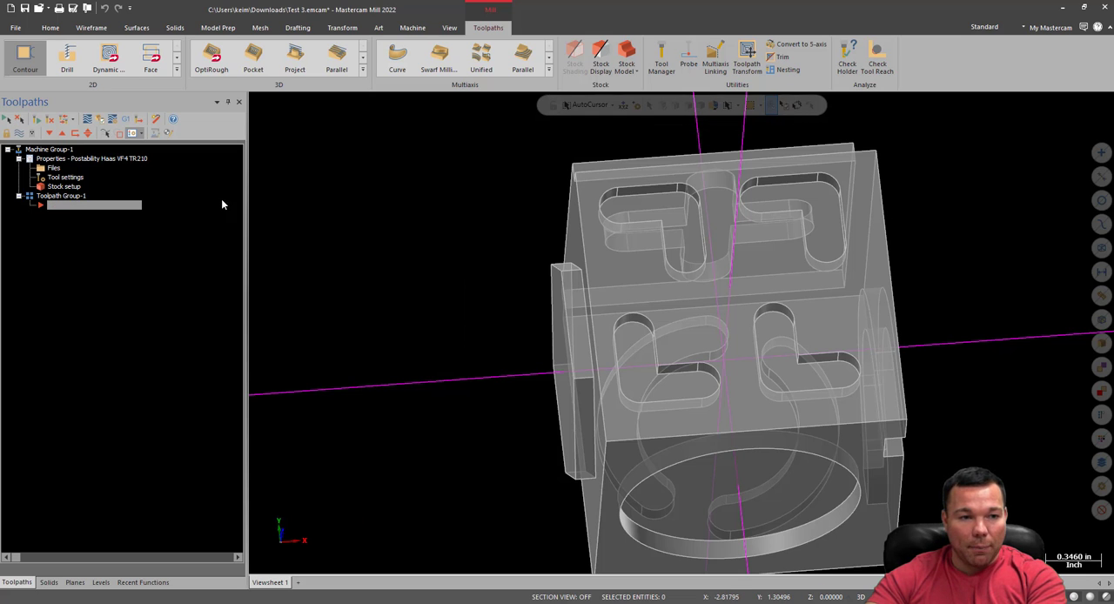
Turn off sequential tool number assignment in the machine group's tool settings
click(52, 168)
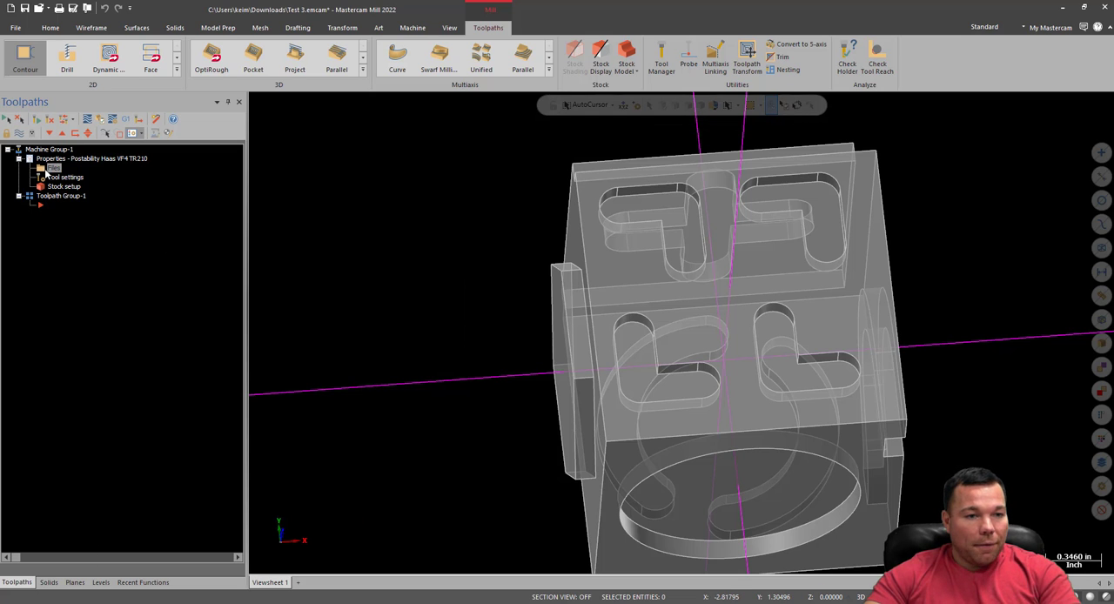
click(238, 136)
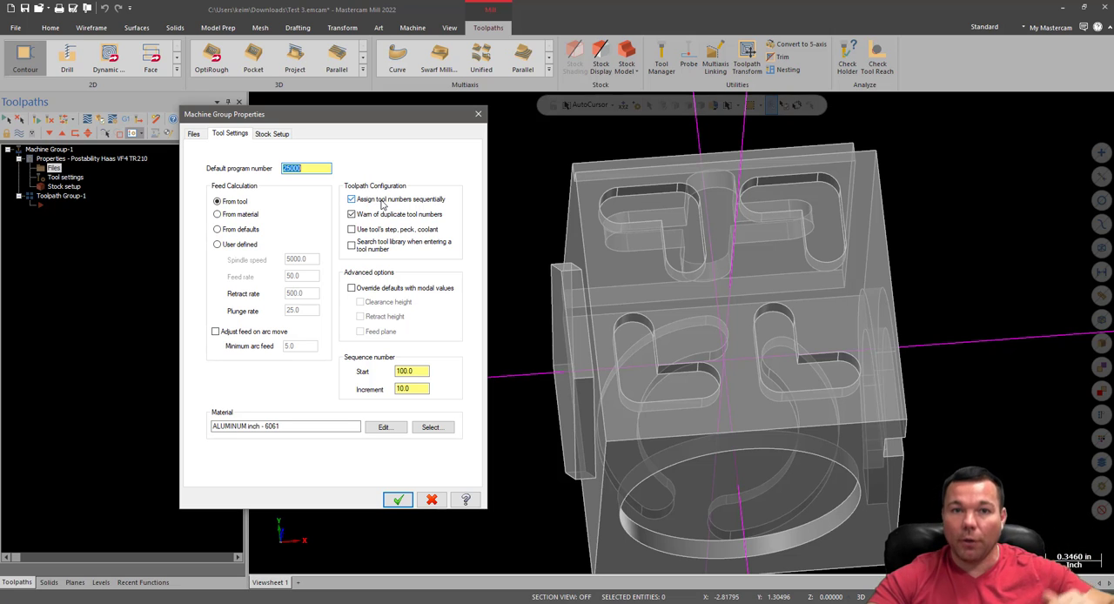
click(352, 202)
click(352, 200)
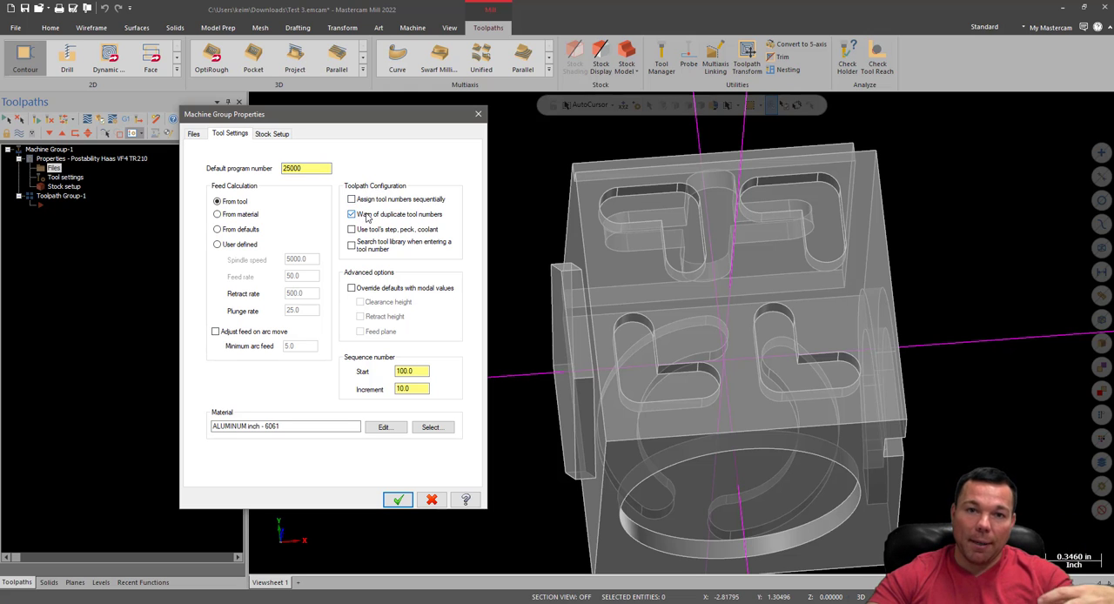
click(398, 500)
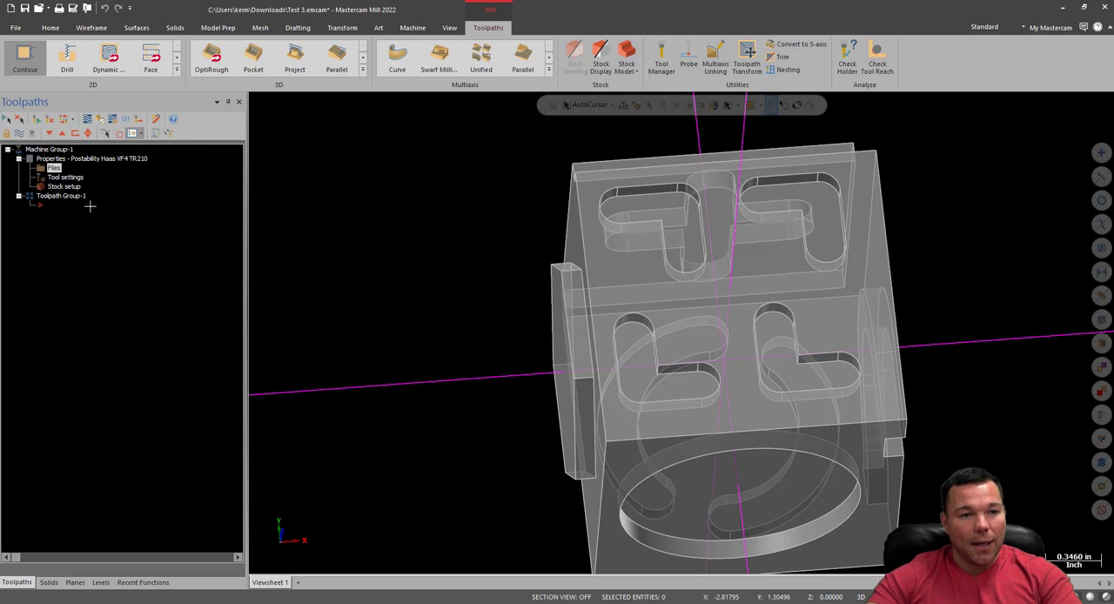
click(45, 177)
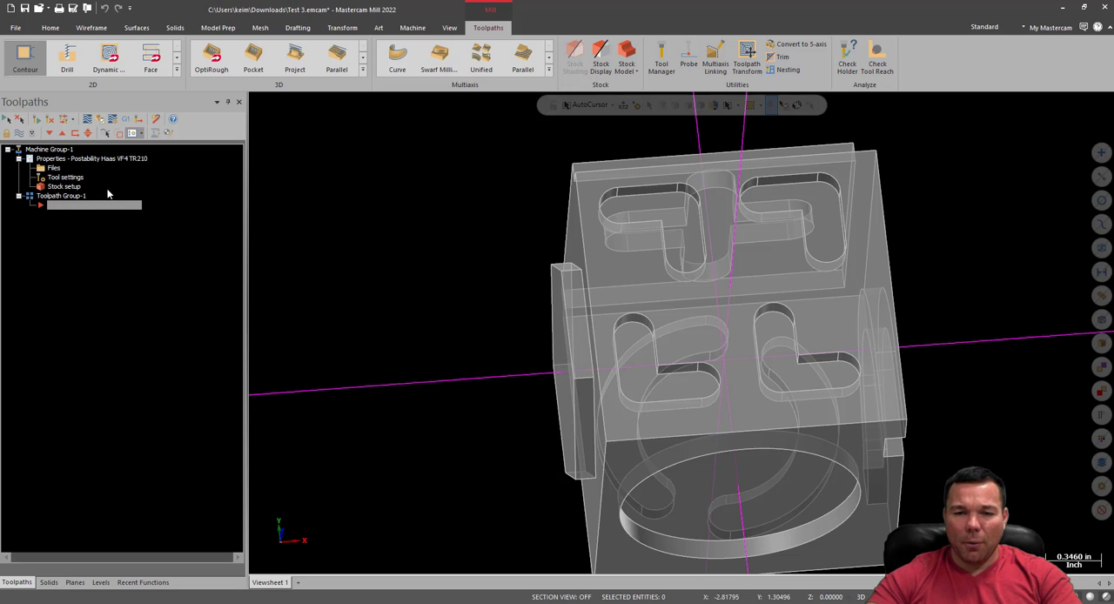
Create a 2D contour toolpath chained to the slotted face's long +X side edge and display its tool settings
click(28, 59)
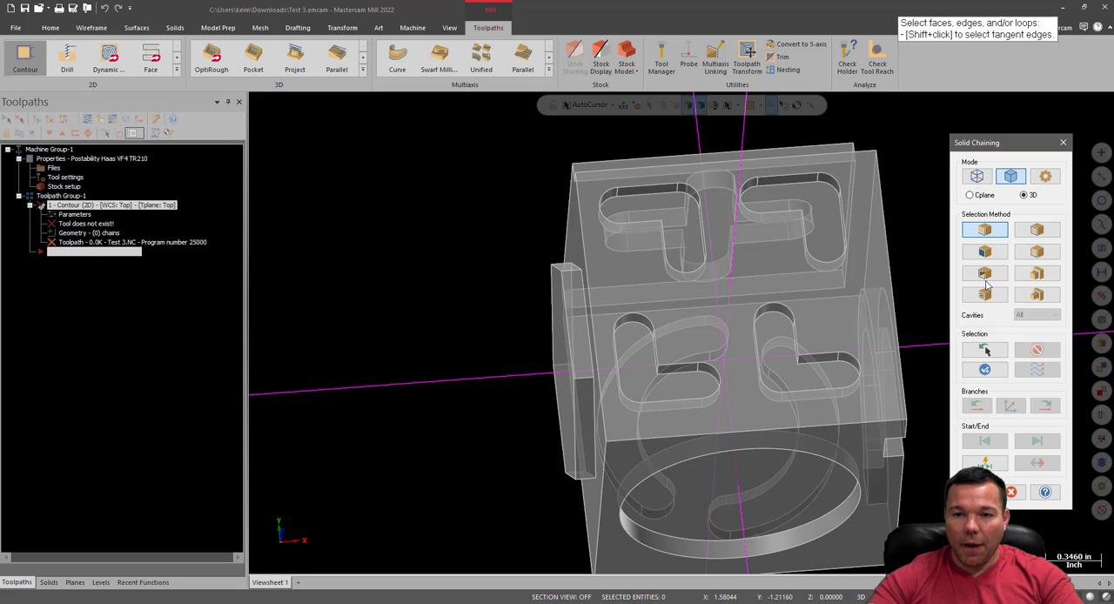
click(894, 309)
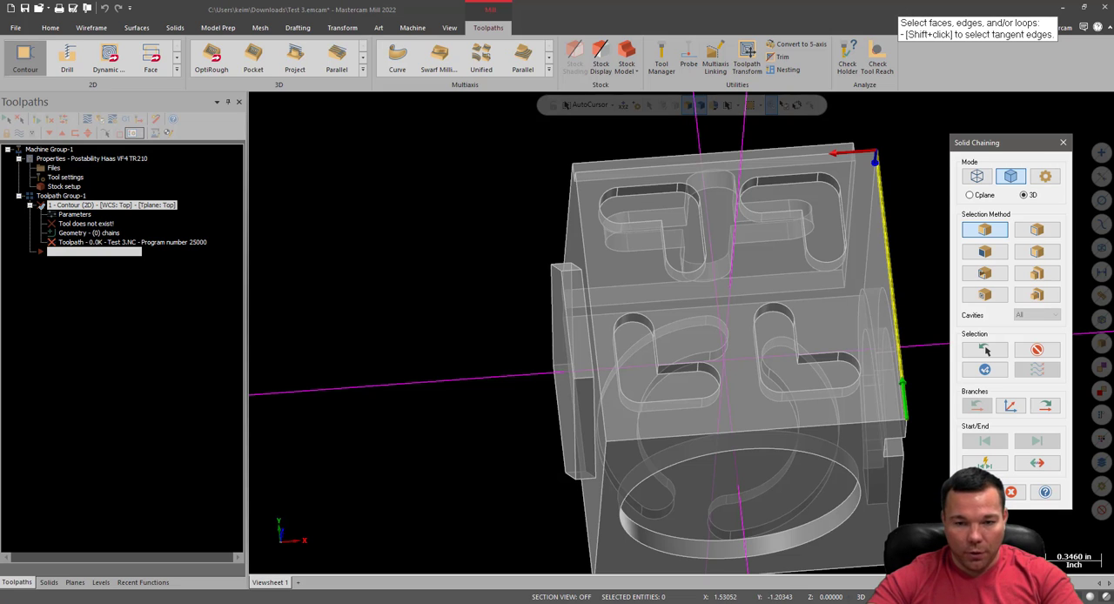
key(Escape)
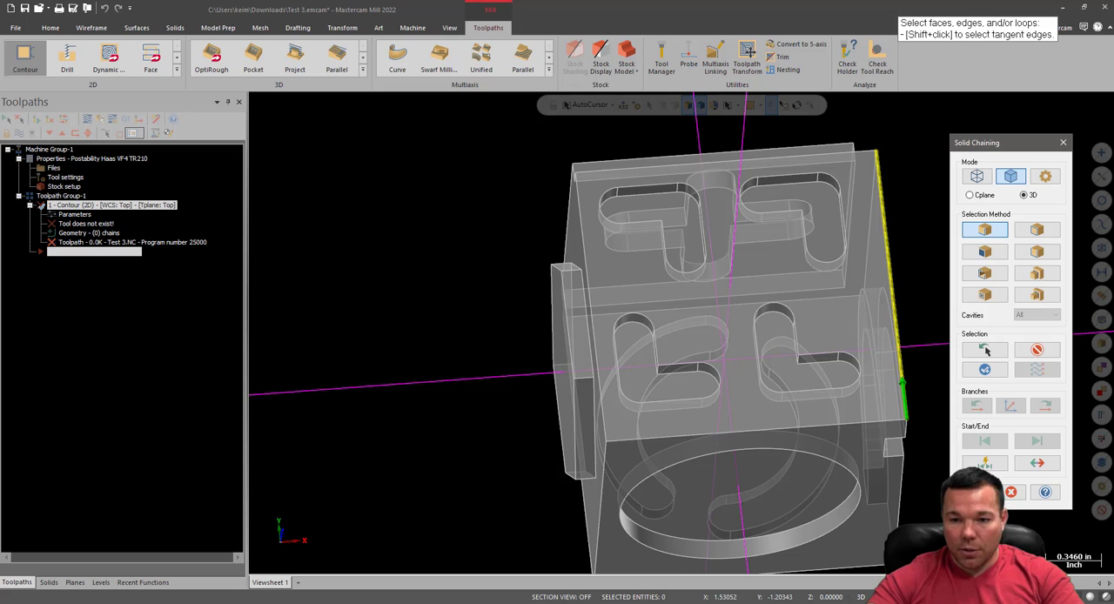
key(Return)
click(386, 185)
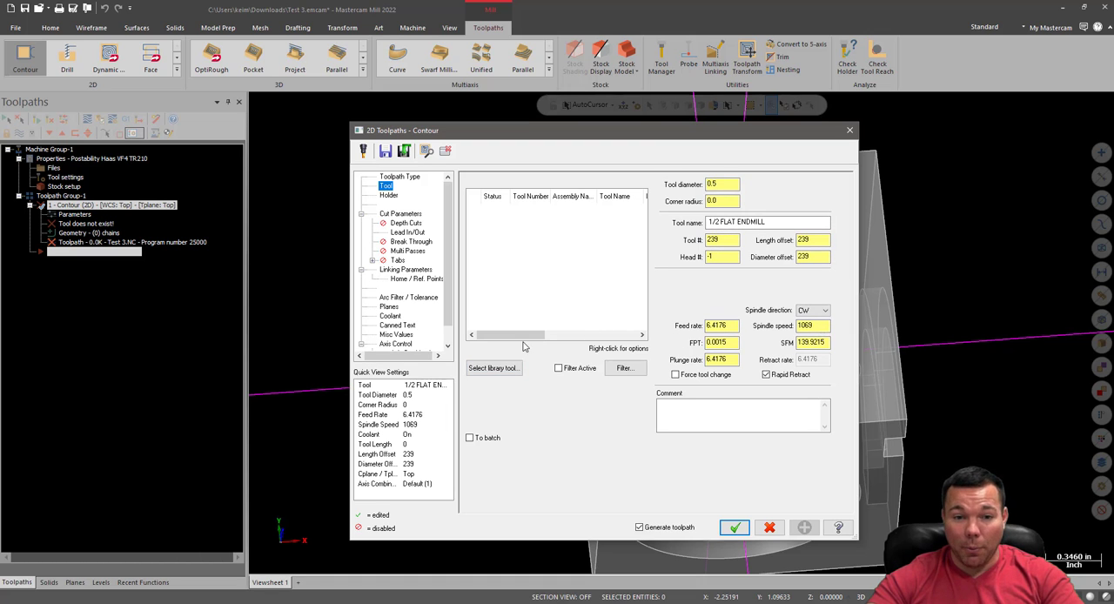
Load the 1.19 Thread Mill STL assembly from the unfiltered THREAD MILL TEST library and check its tool number
click(493, 367)
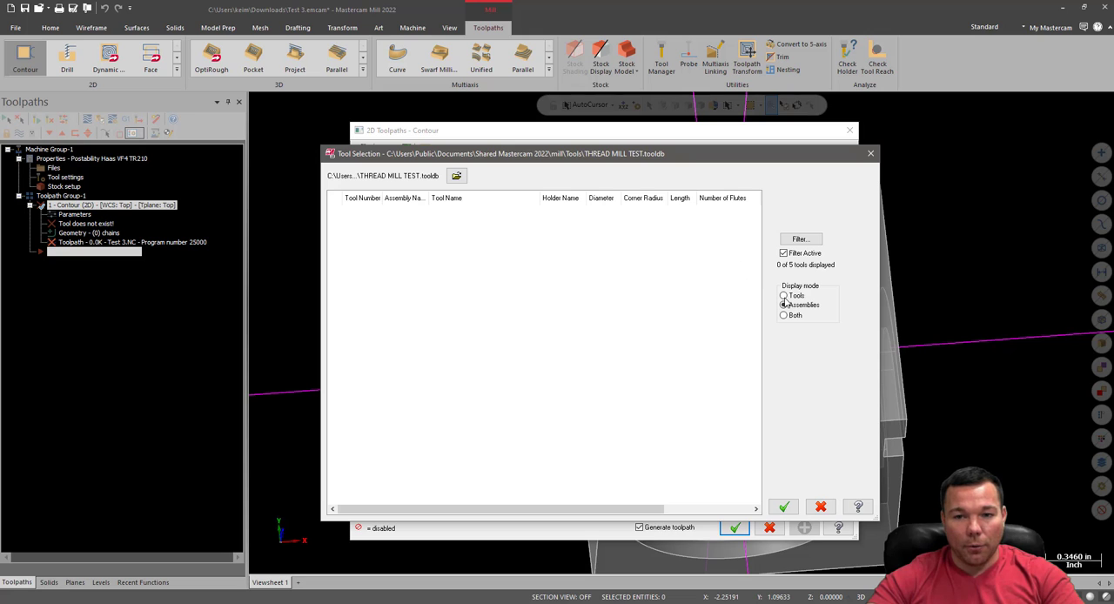
click(784, 252)
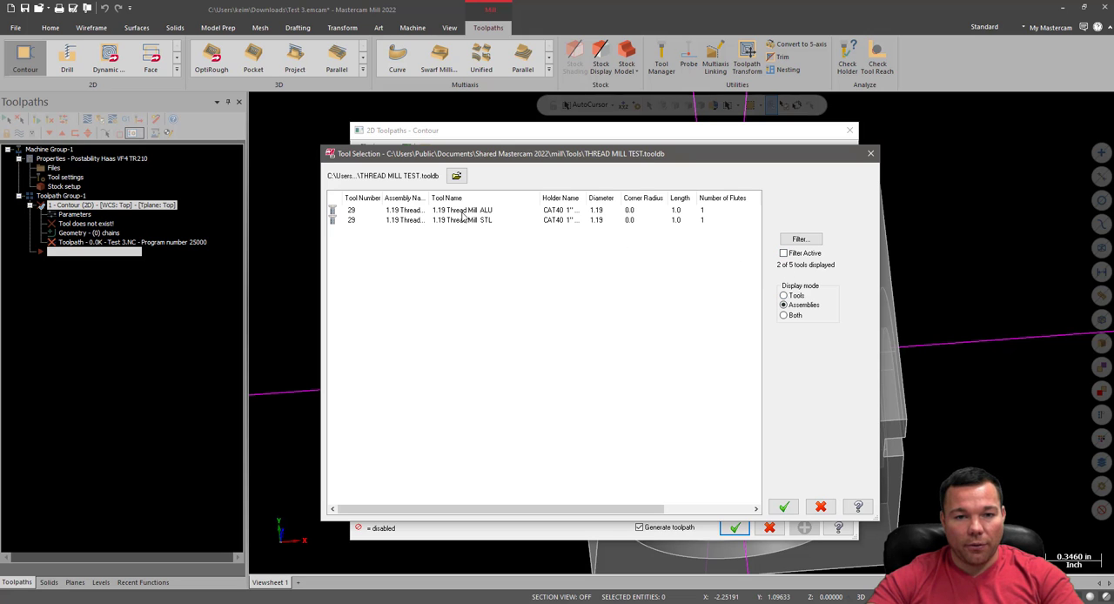
click(464, 209)
double_click(462, 220)
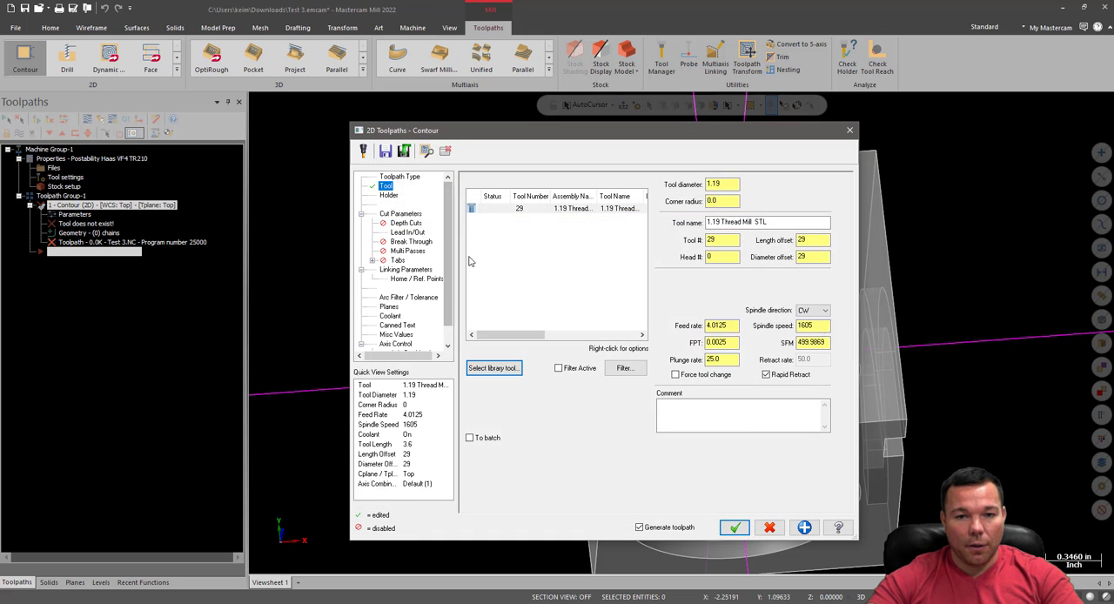
drag(719, 240, 688, 246)
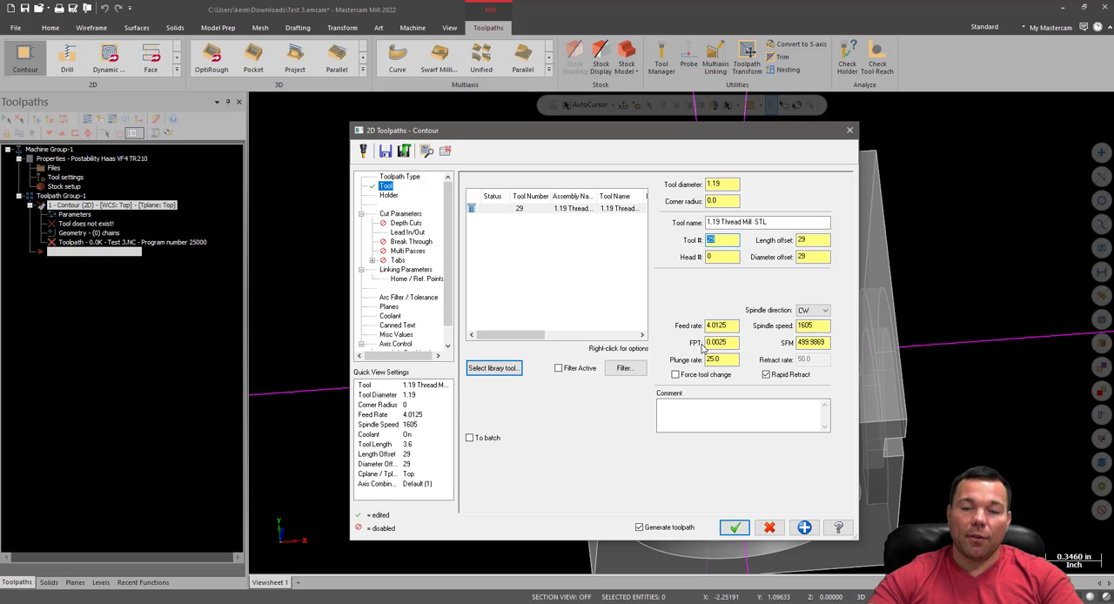
Check the STL assembly's holder, and add the bare 1.19 Thread Mill tool from the unfiltered THREAD MILL TEST library to the contour toolpath
click(389, 197)
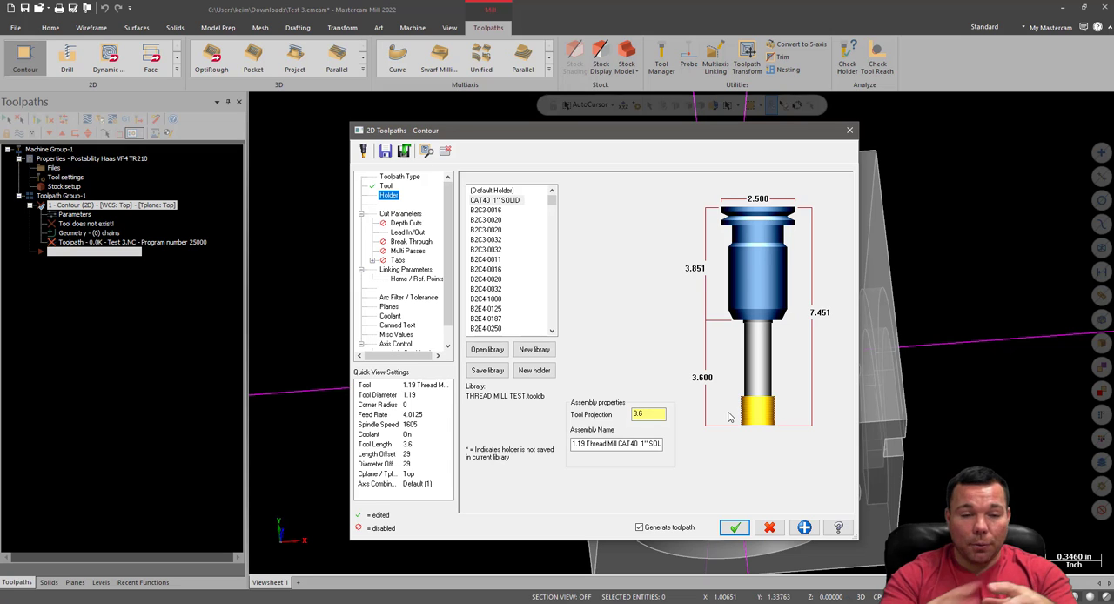
click(386, 186)
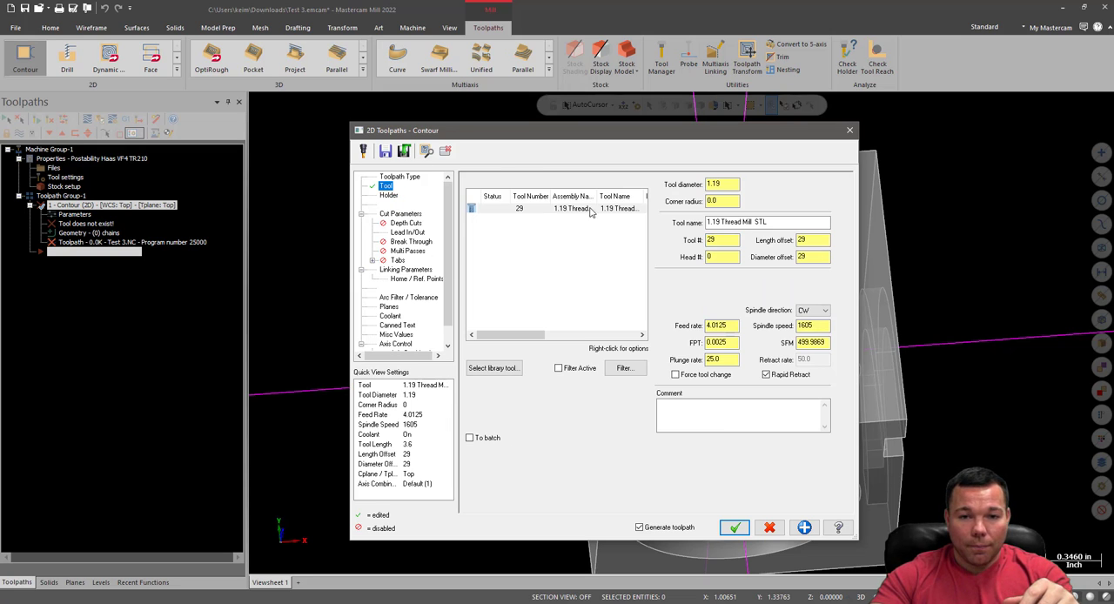
click(501, 368)
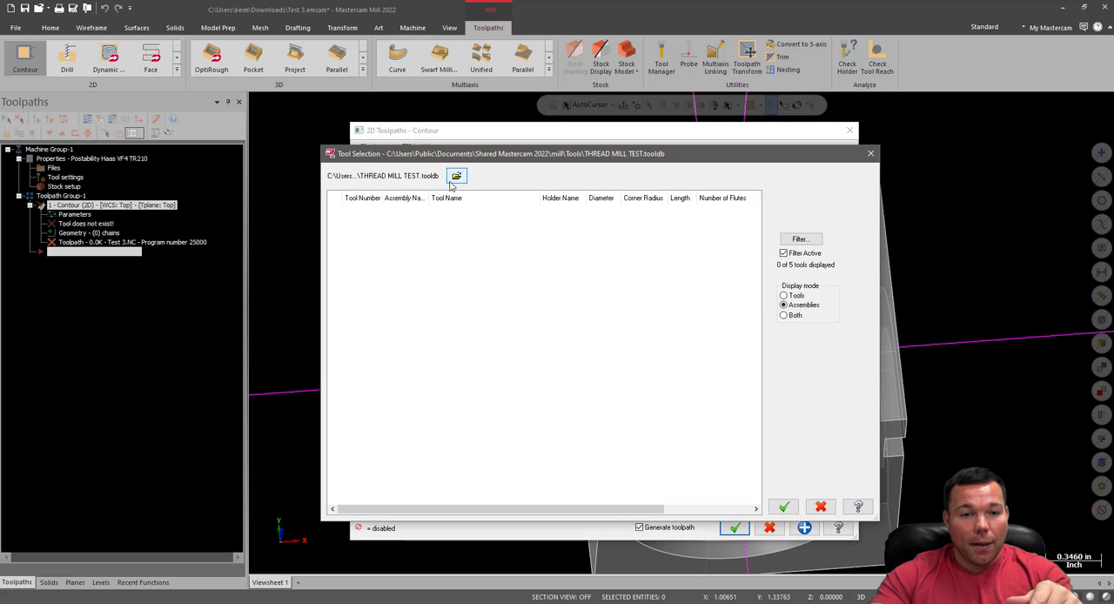
click(783, 253)
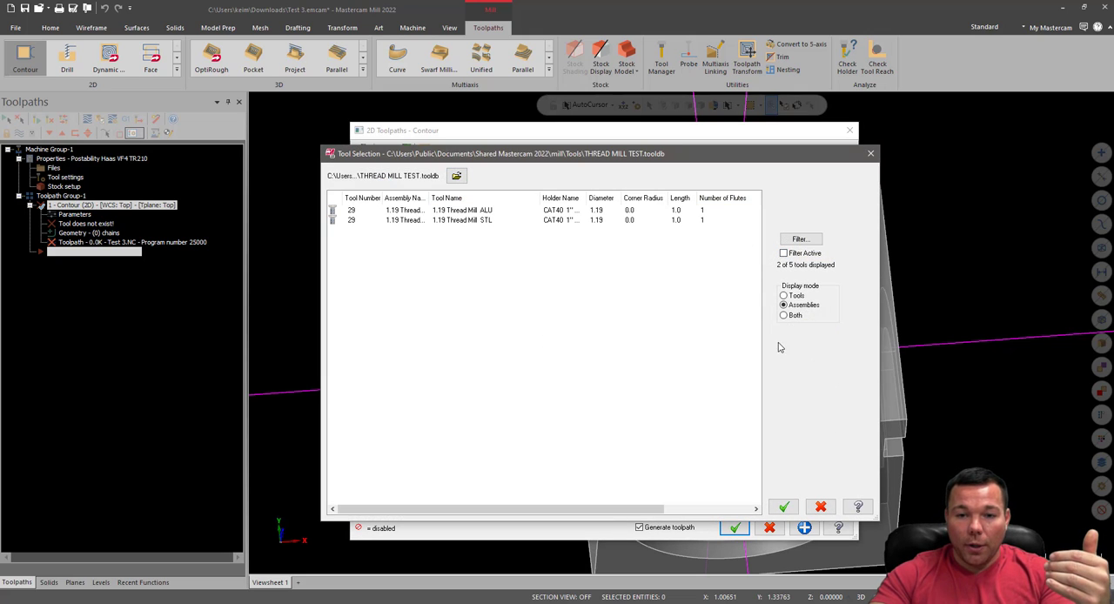
click(783, 296)
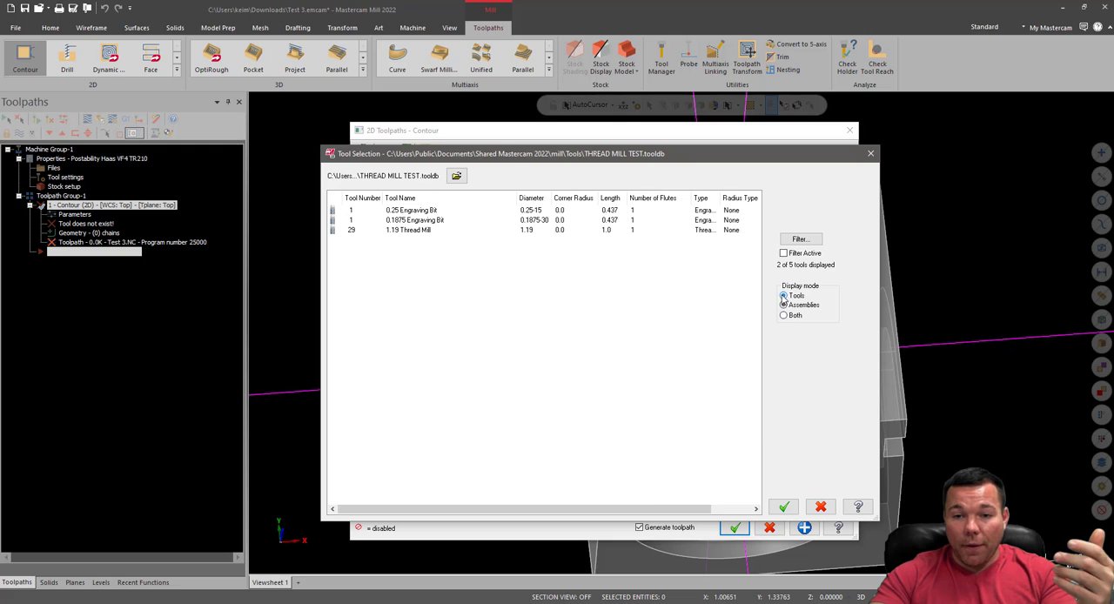
click(429, 231)
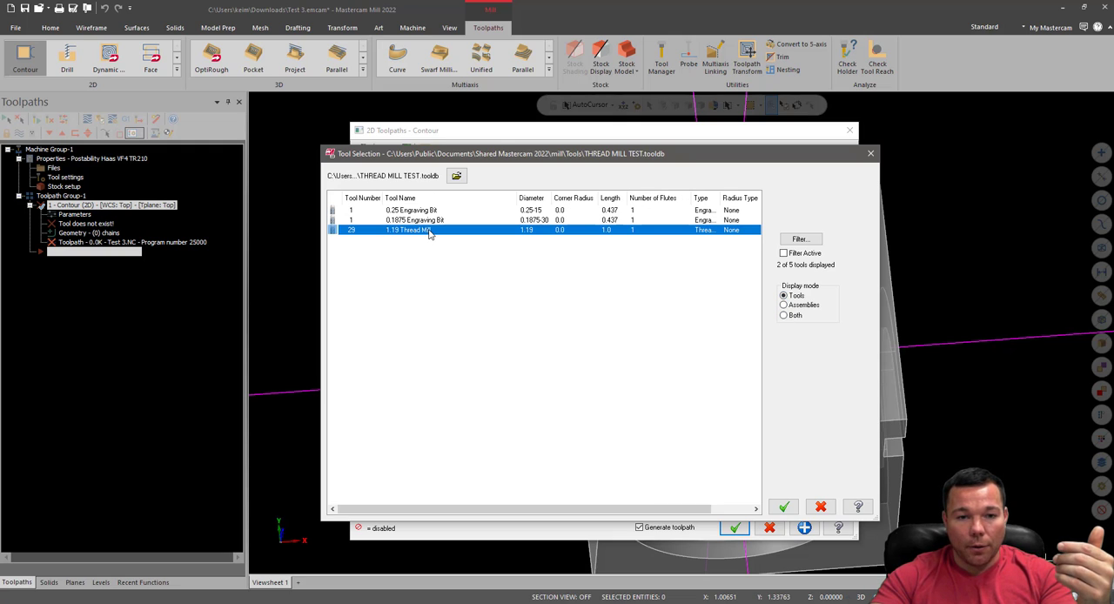
double_click(429, 231)
click(629, 334)
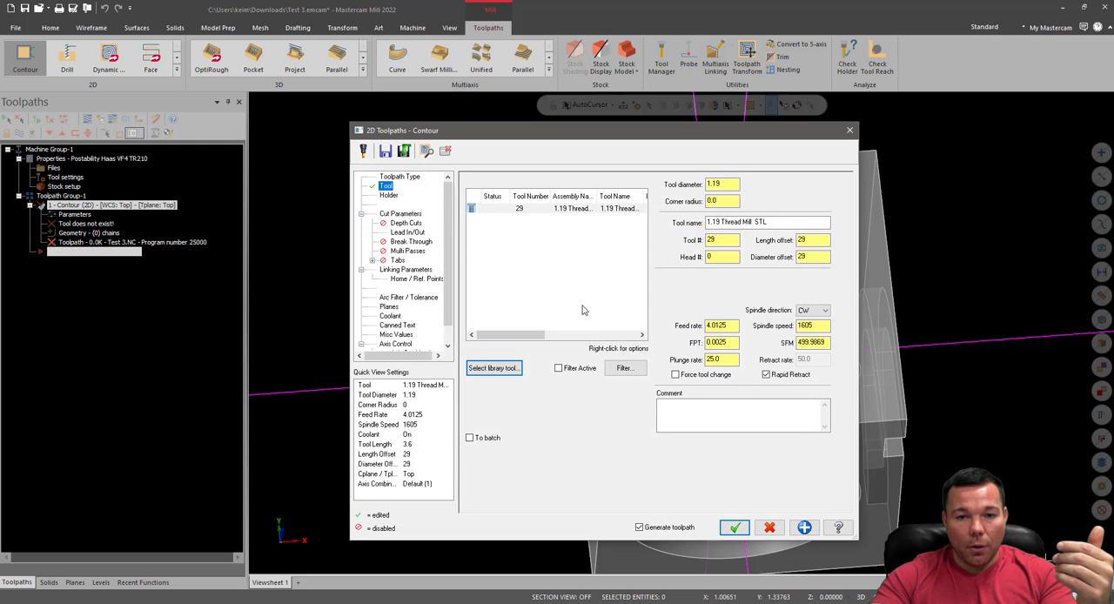
click(505, 209)
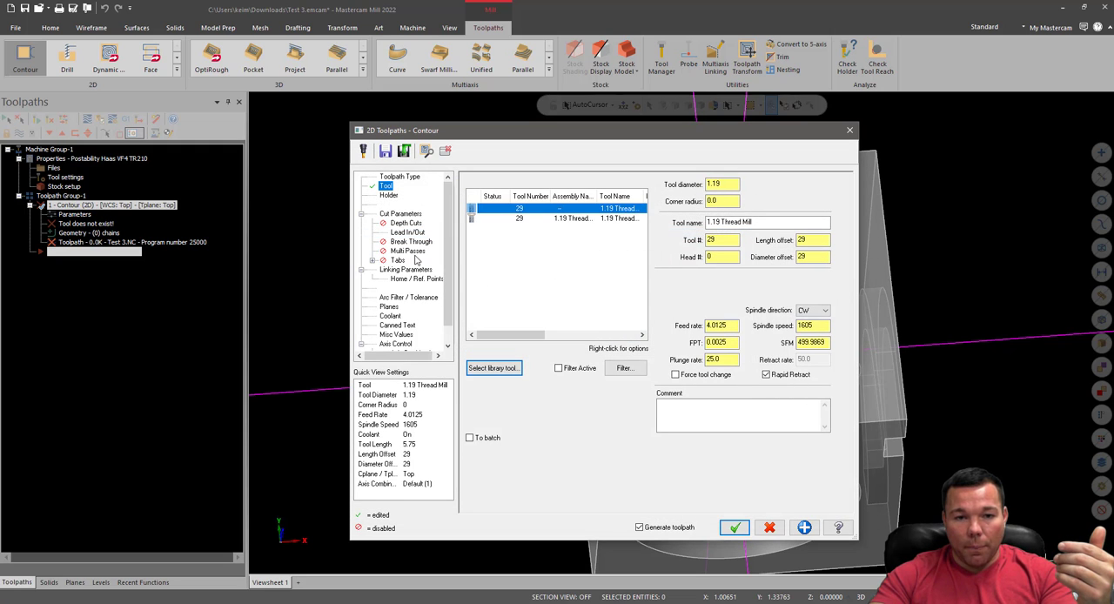
Display the bare 1.19 Thread Mill's holder settings and open the CT40-in holder library
click(389, 195)
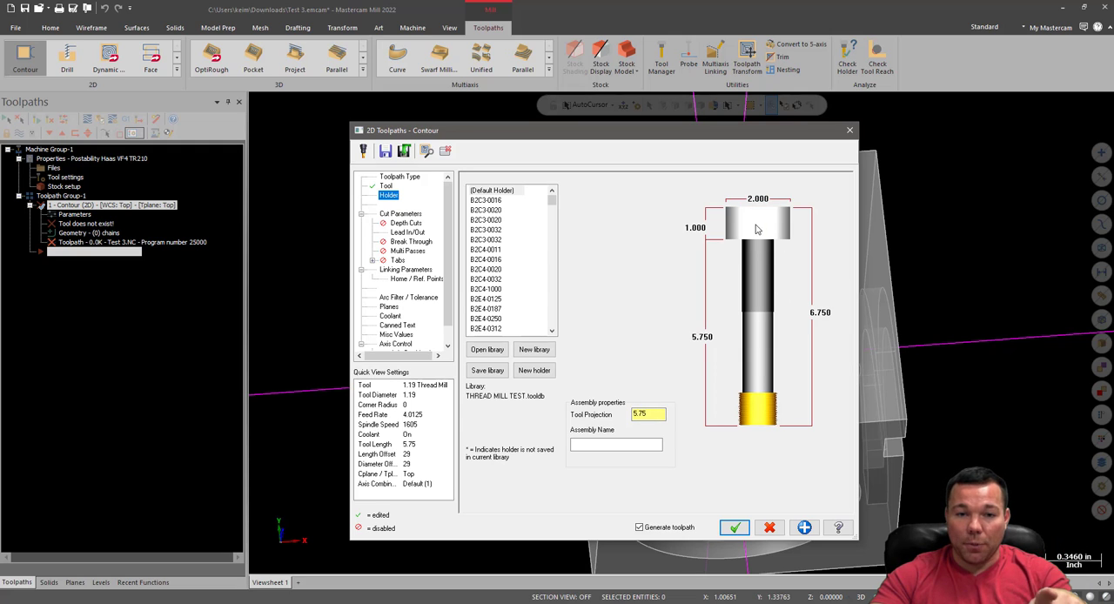
click(756, 229)
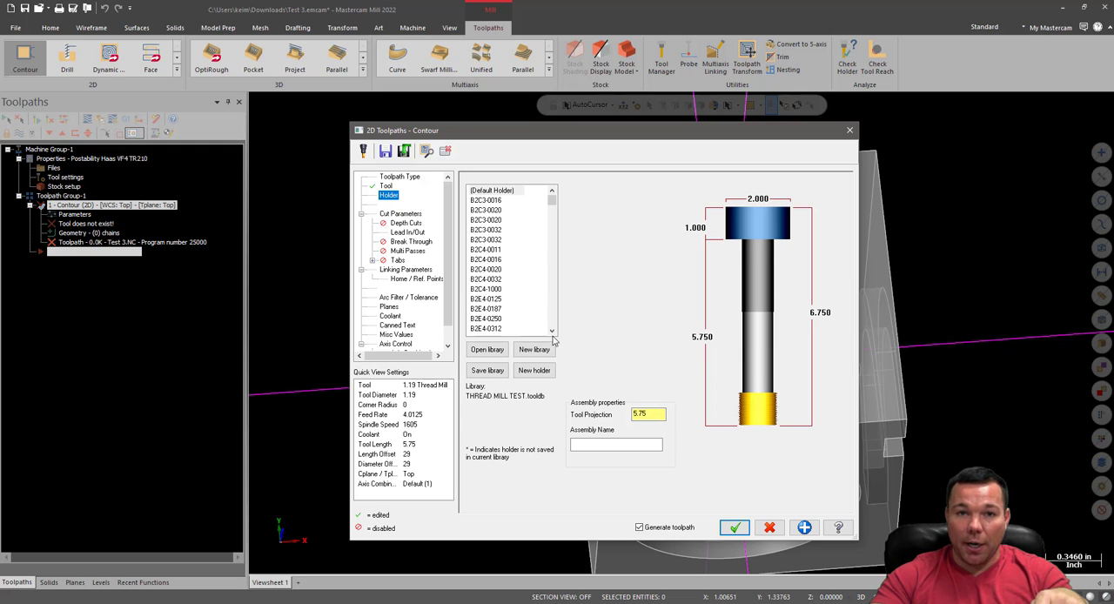
click(487, 350)
scroll(511, 312, down, 3)
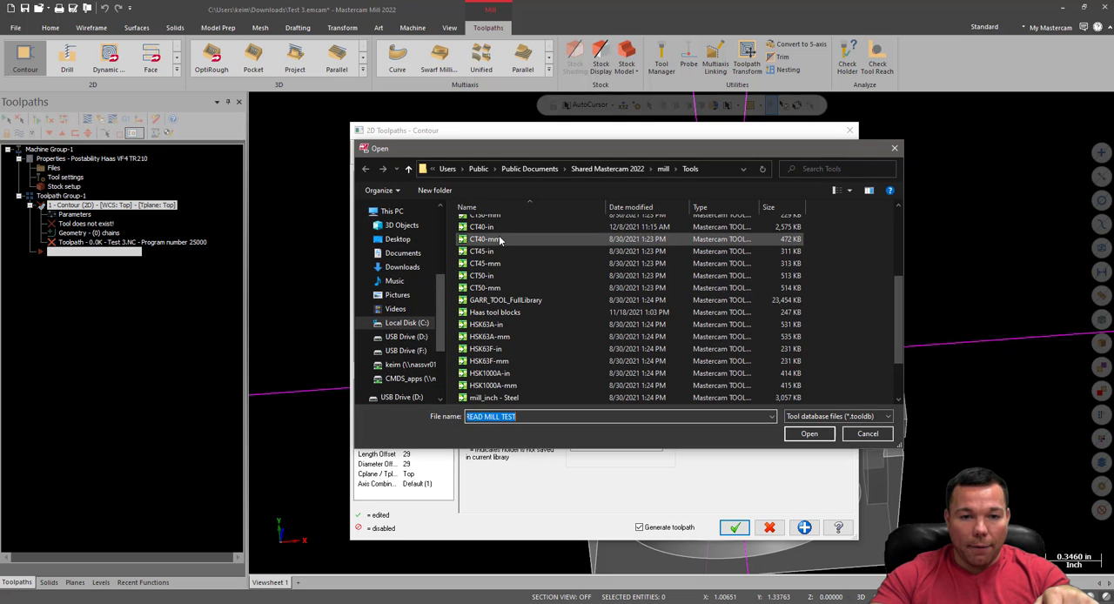
double_click(492, 227)
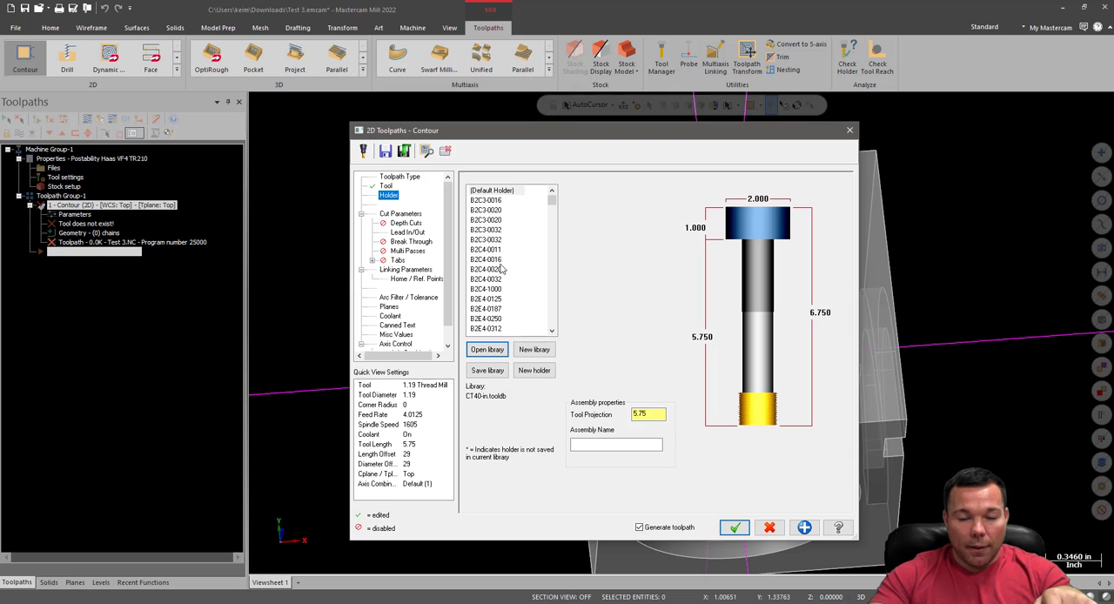
Try holders B2C4-0020, B2E4-075 and B2S4-1000 on the bare thread mill, and discard the contour operation
click(497, 221)
click(496, 271)
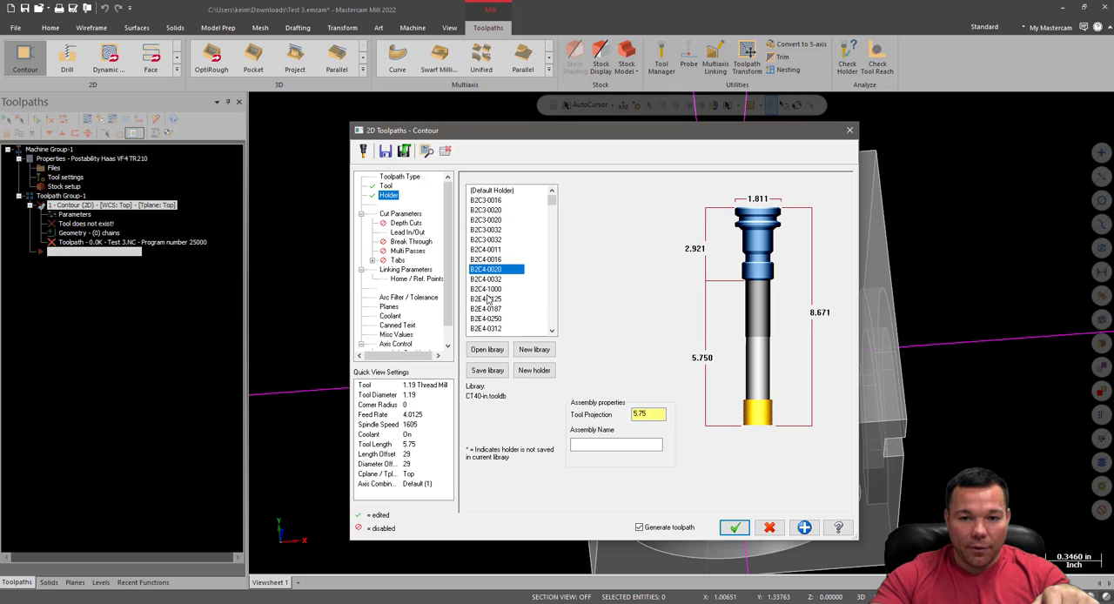
click(490, 300)
scroll(492, 308, down, 2)
click(493, 329)
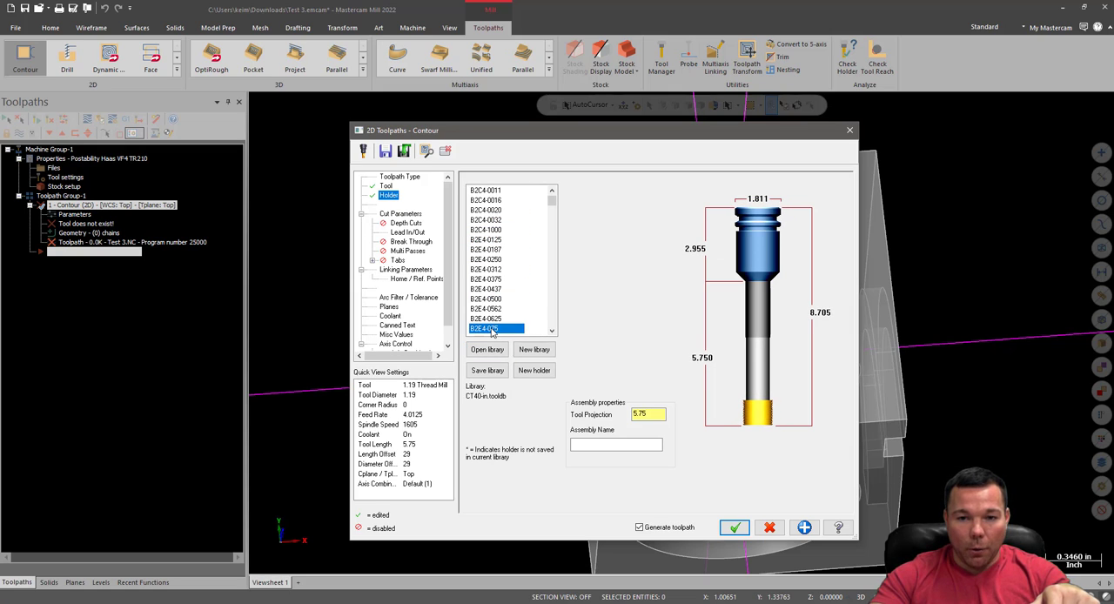
scroll(490, 307, down, 3)
scroll(492, 304, down, 2)
click(492, 269)
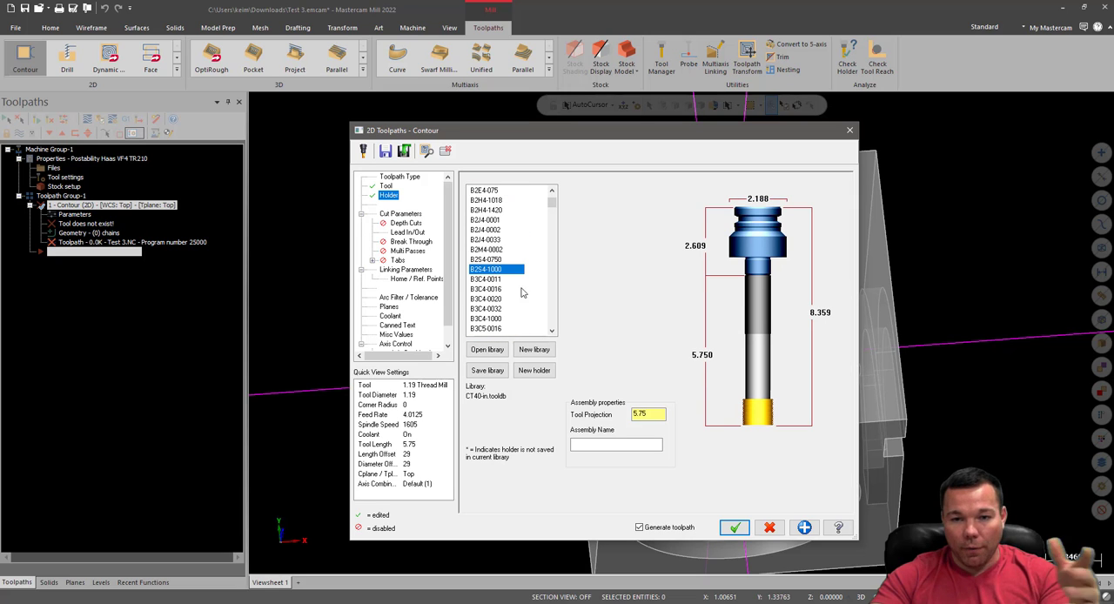
click(770, 528)
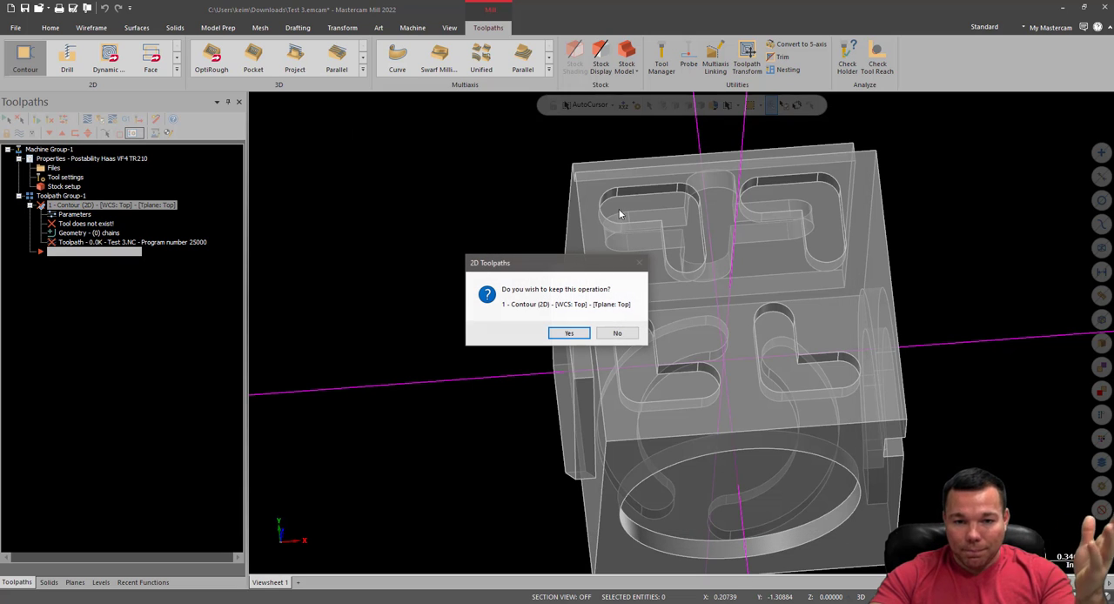
click(619, 336)
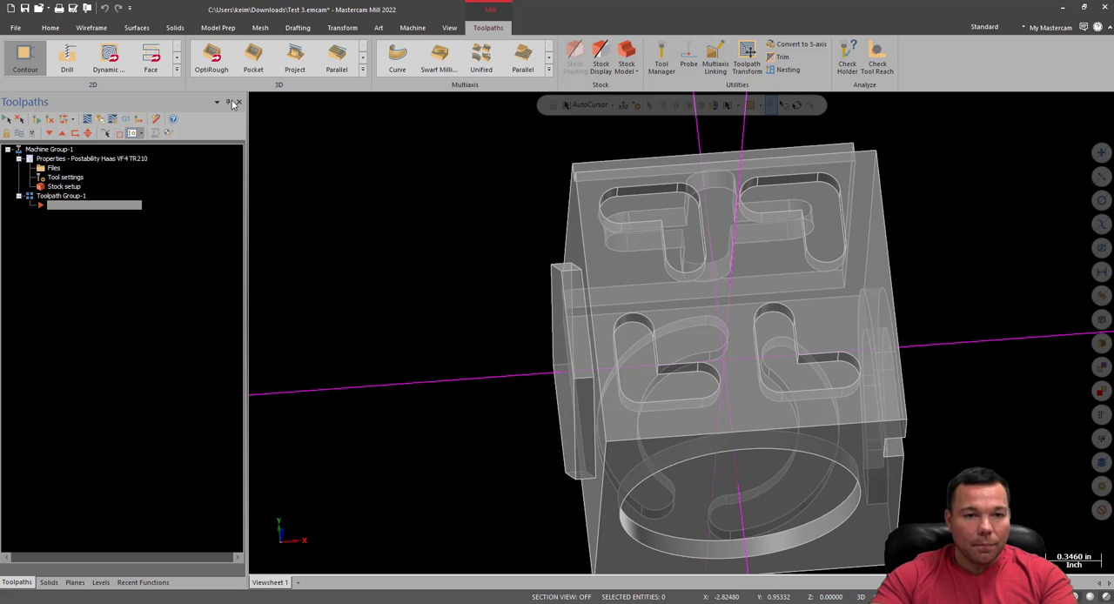
Chain a new 2D contour toolpath to the slotted face's long +X side edge and display its tool settings
click(896, 304)
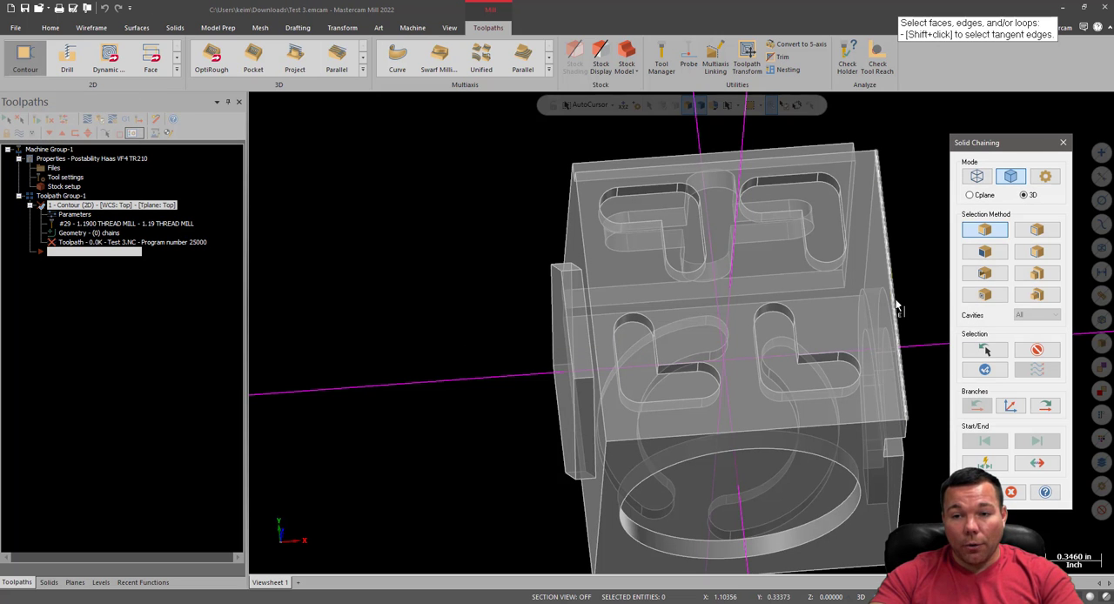
click(976, 492)
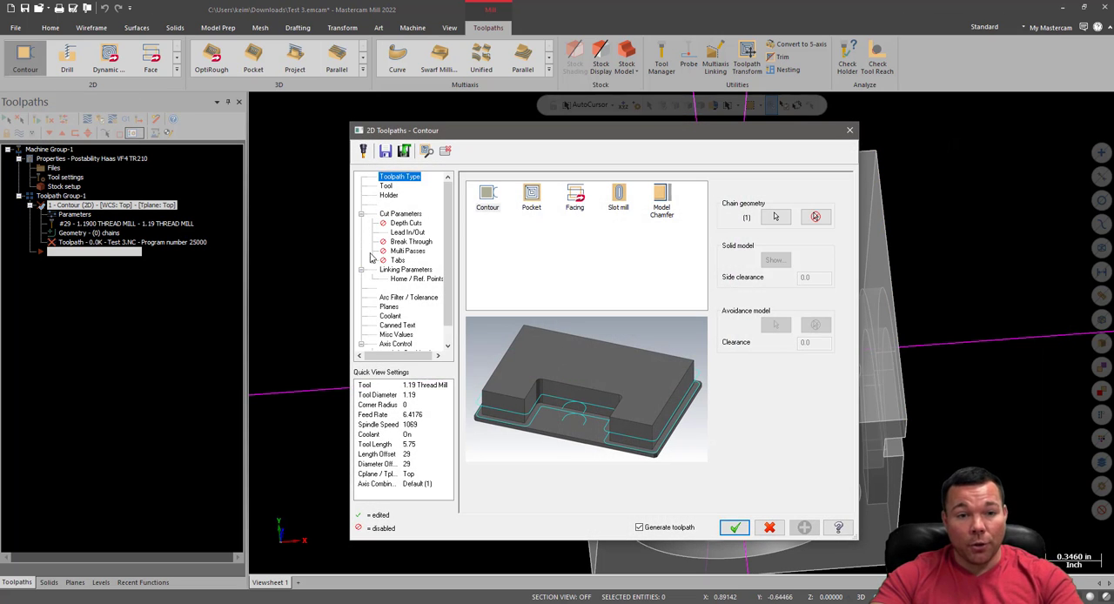
click(385, 189)
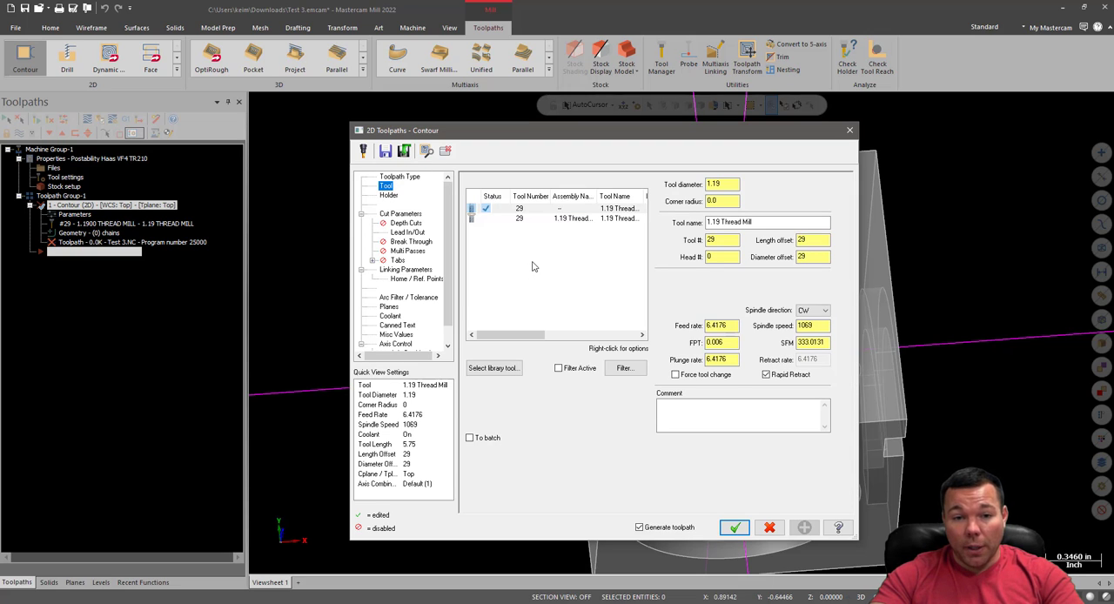
Create a new thread mill tool for the contour, keeping the default 0.25 diameter geometry and tool number 1
right_click(532, 265)
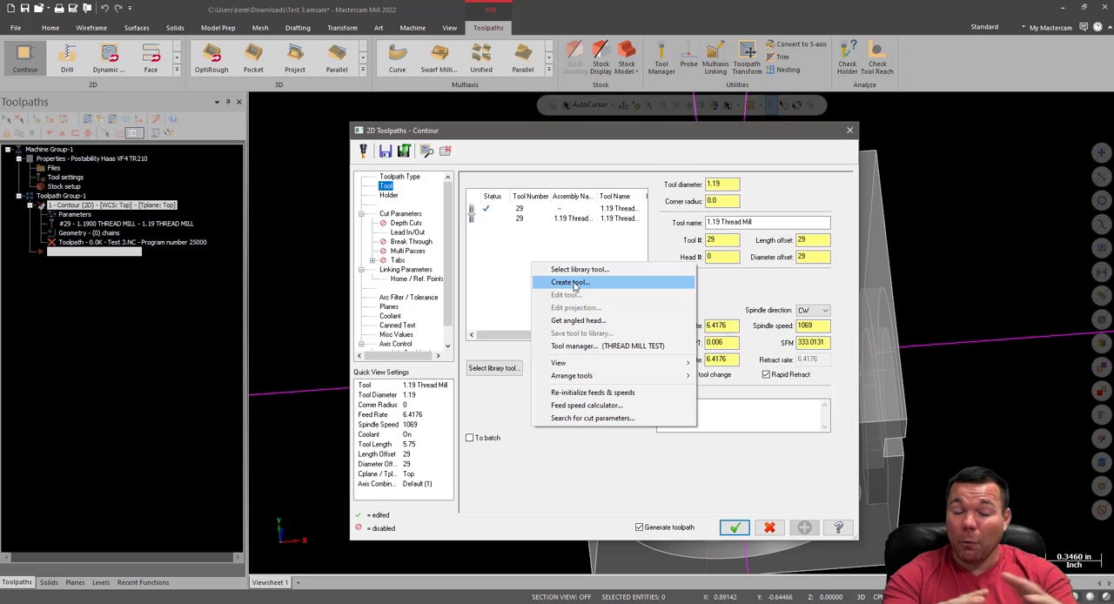
click(577, 283)
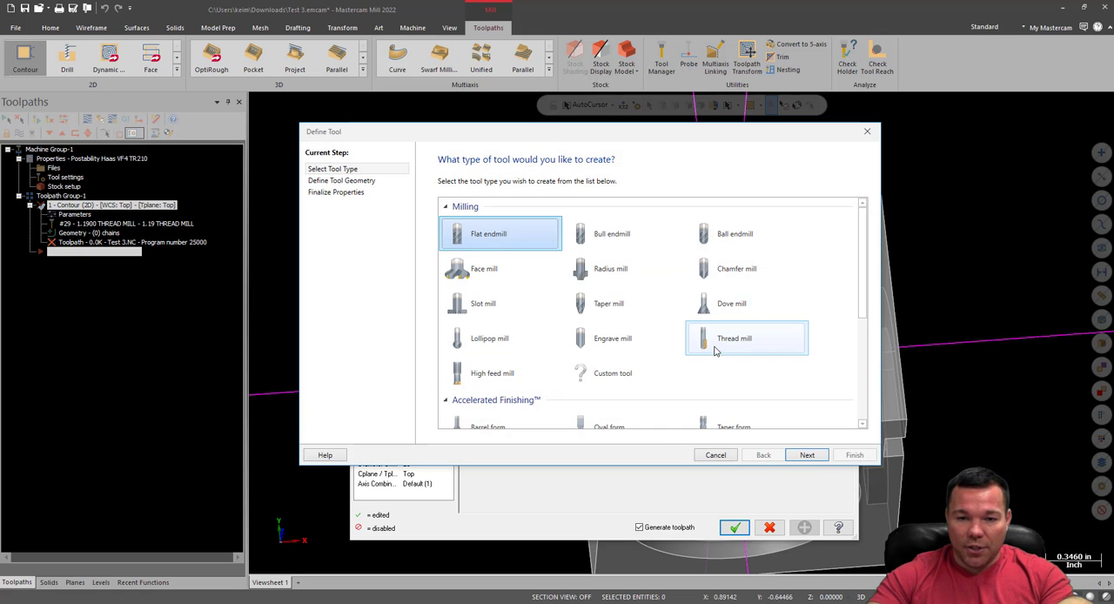
double_click(715, 348)
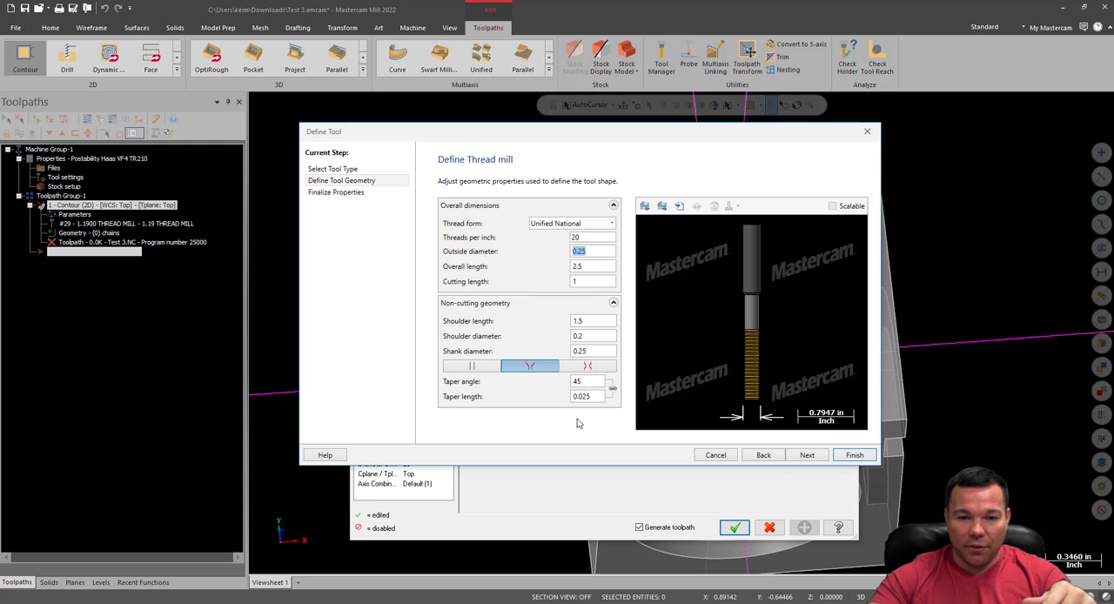
click(348, 193)
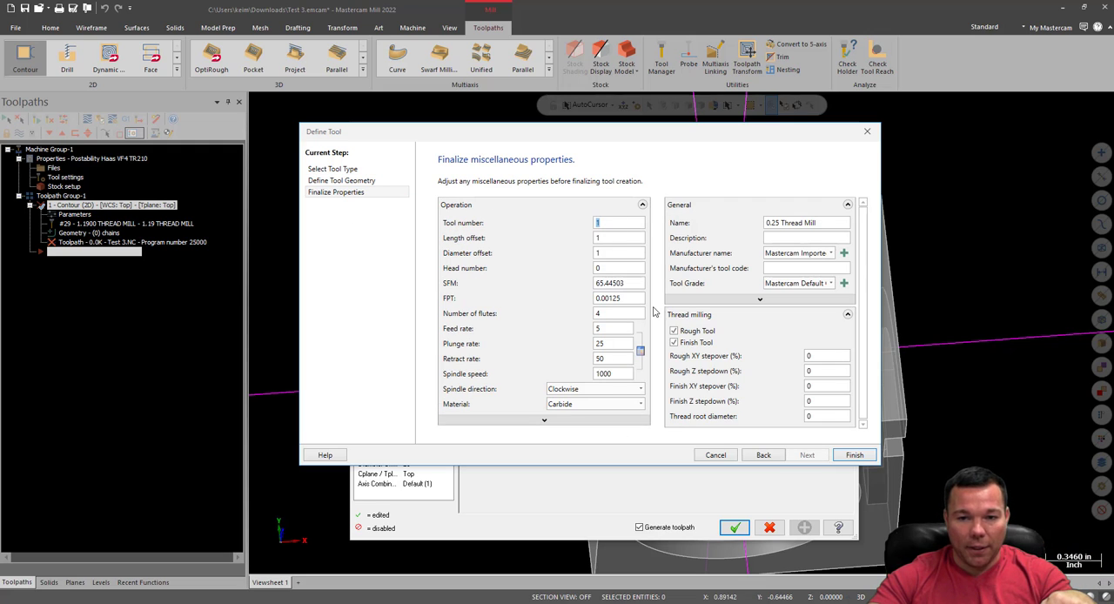
click(854, 455)
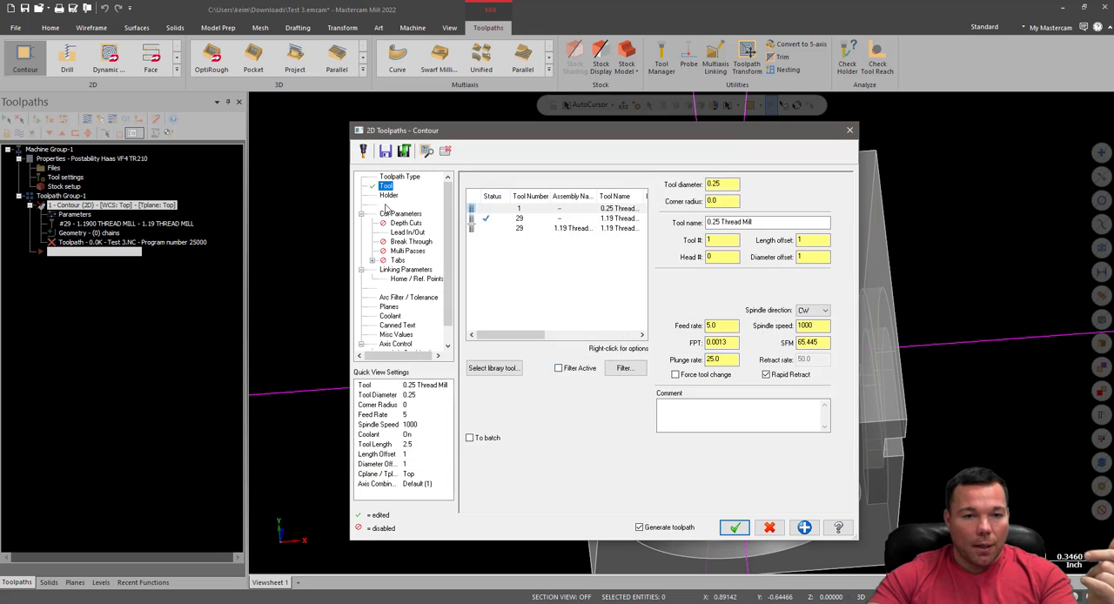
Display the 0.25 Thread Mill's holder settings and open the CT40-in holder library
click(388, 195)
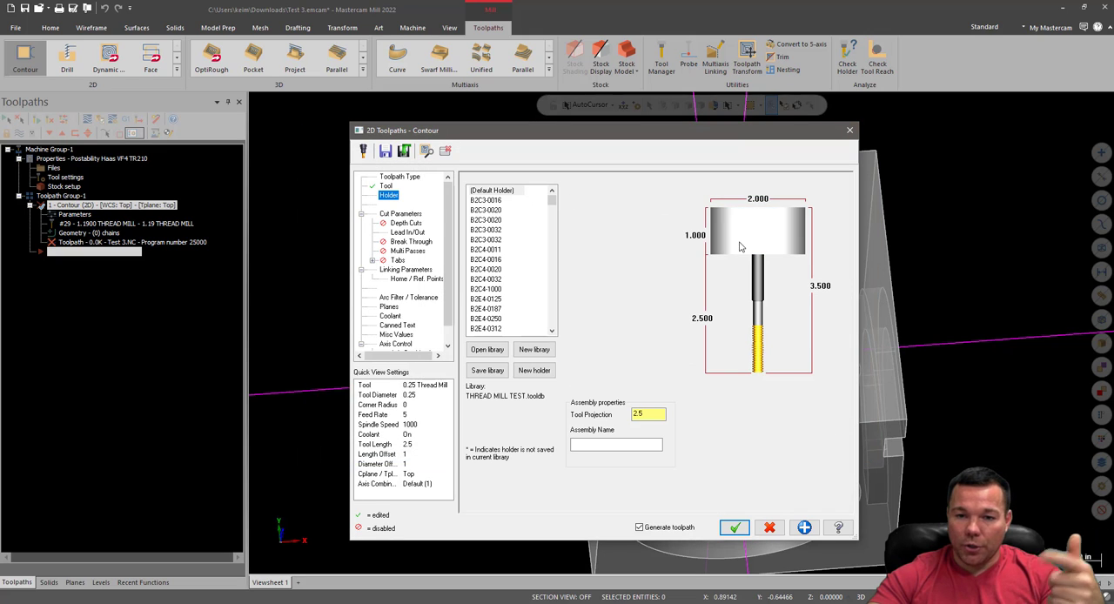
click(494, 352)
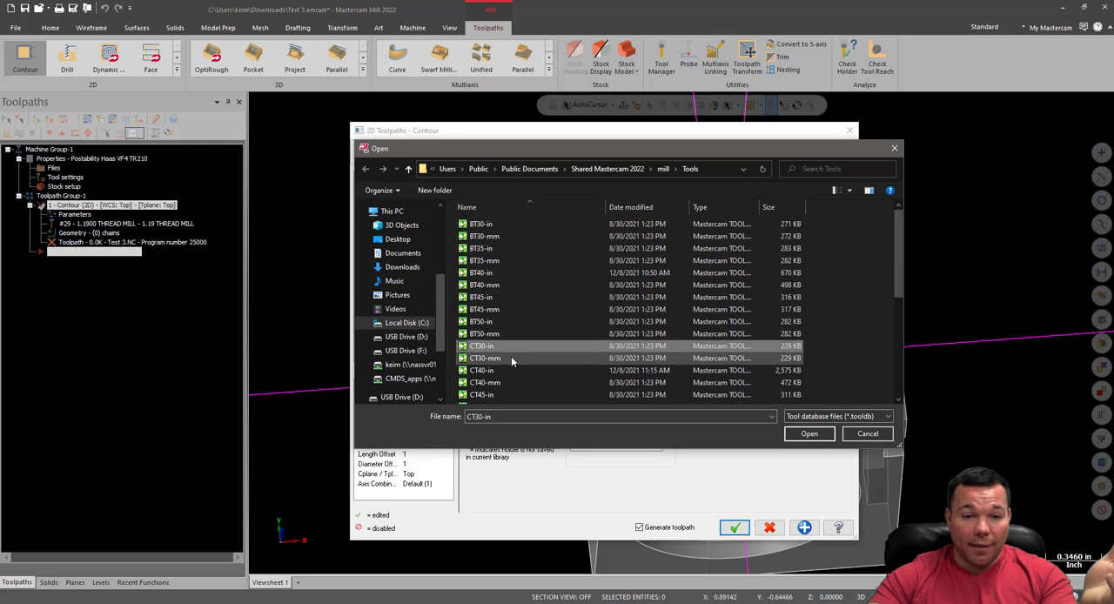
scroll(510, 357, down, 2)
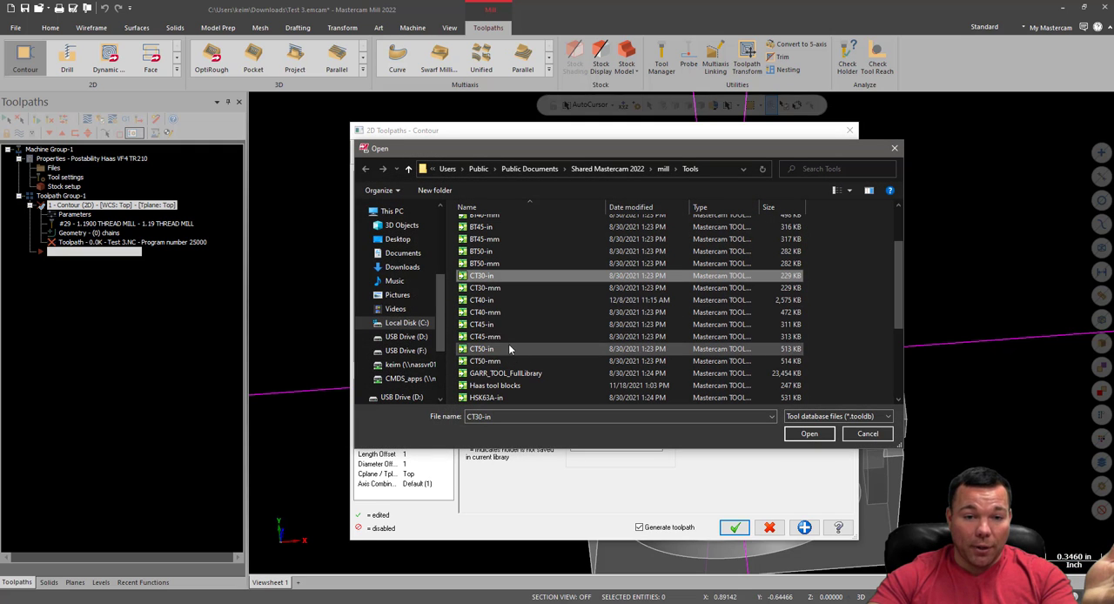
double_click(484, 300)
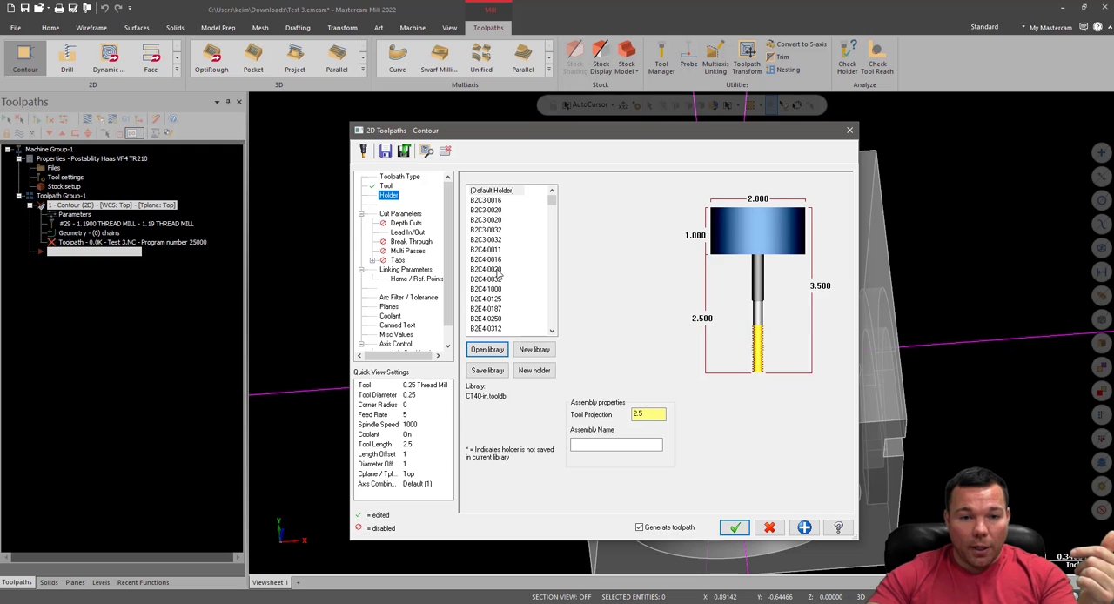
Browse the CT40-in holders and assign the first C4C3-0025 holder to the 0.25 Thread Mill
click(500, 278)
scroll(514, 283, down, 5)
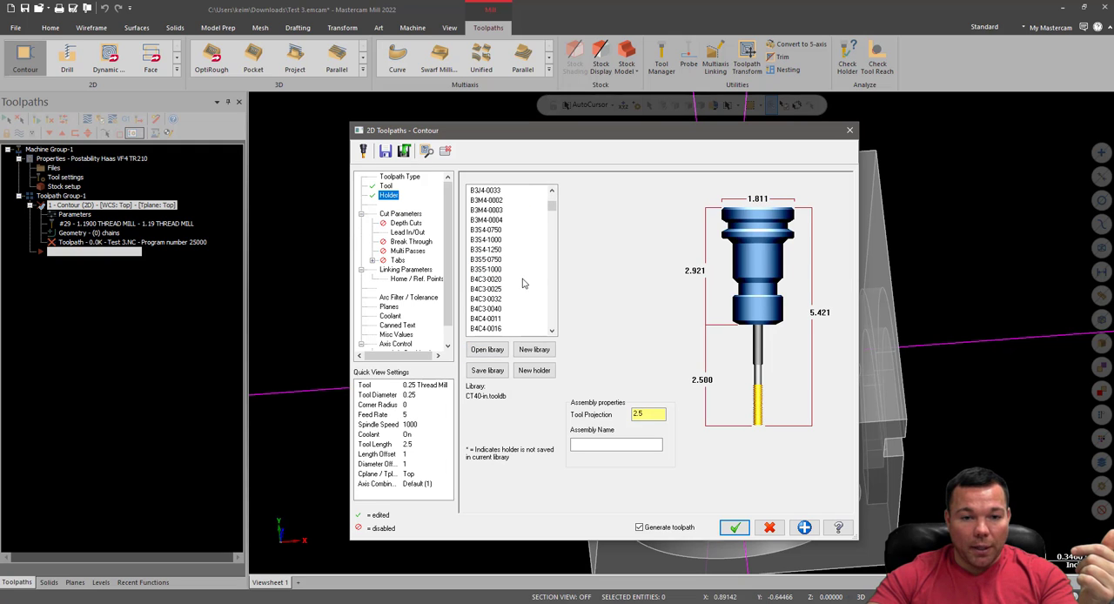
scroll(523, 283, down, 10)
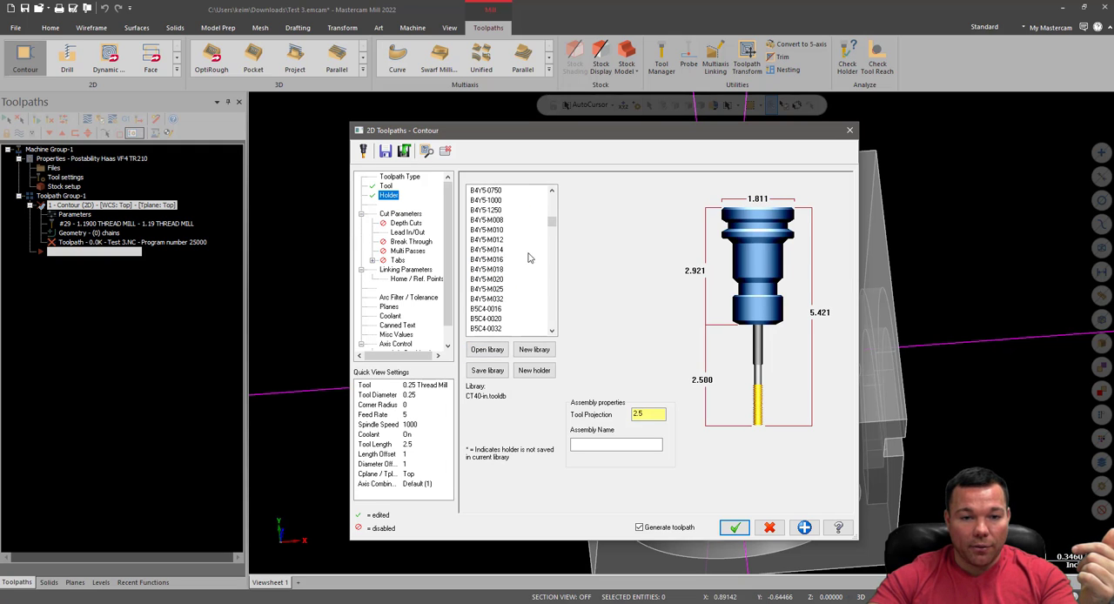
scroll(528, 258, down, 10)
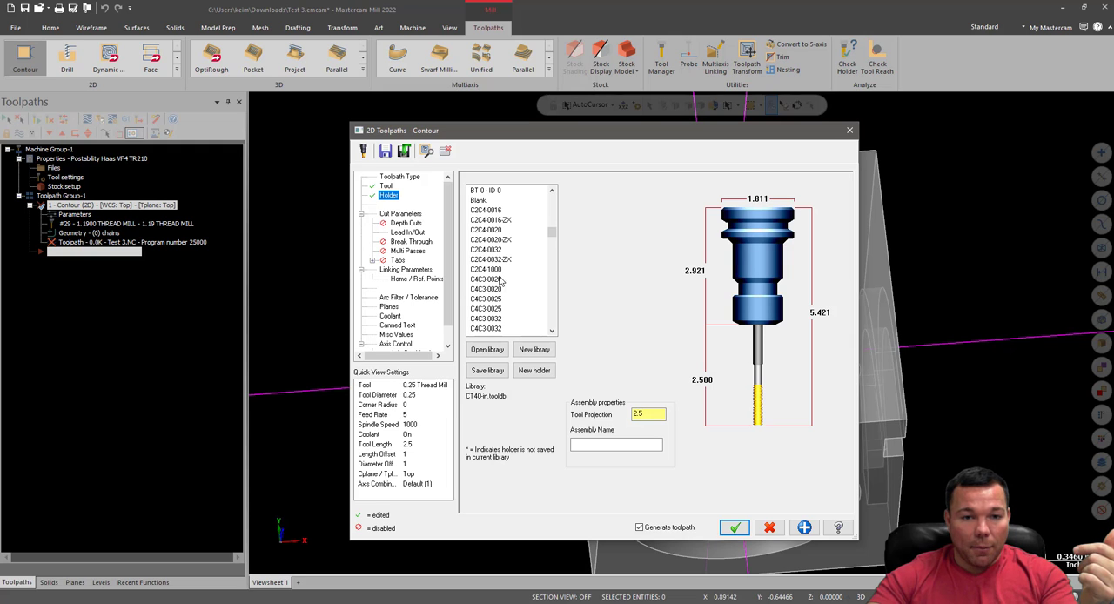
scroll(502, 277, up, 4)
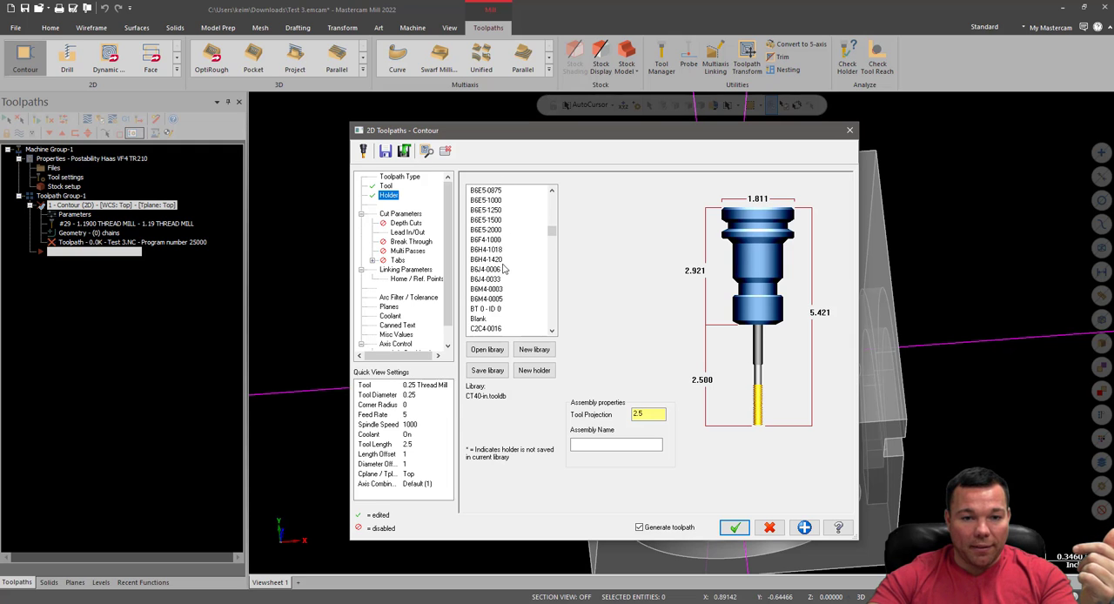
scroll(503, 271, down, 5)
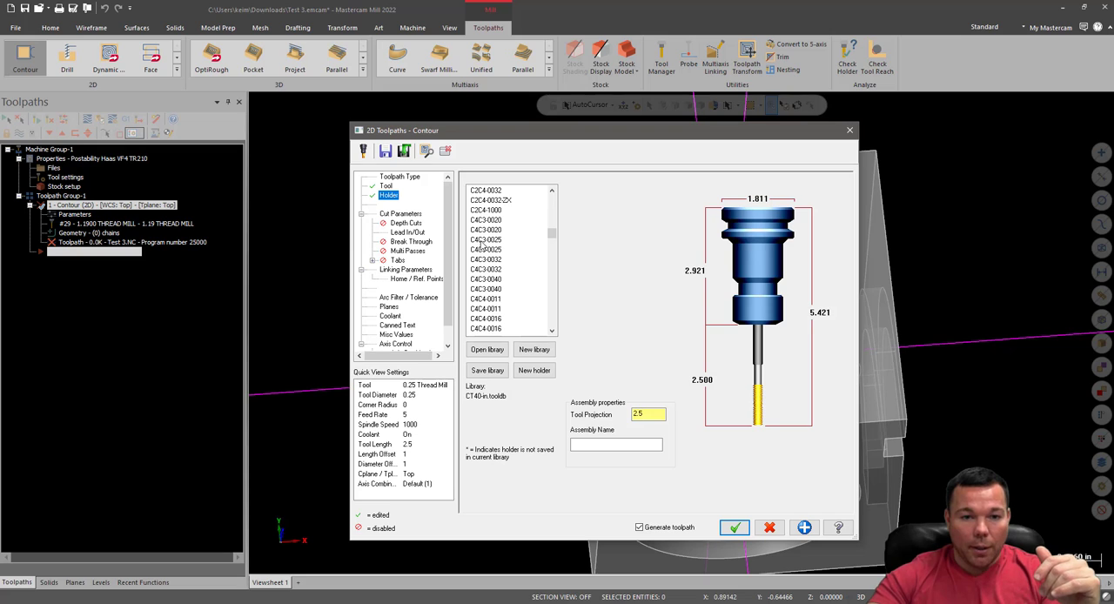
click(483, 241)
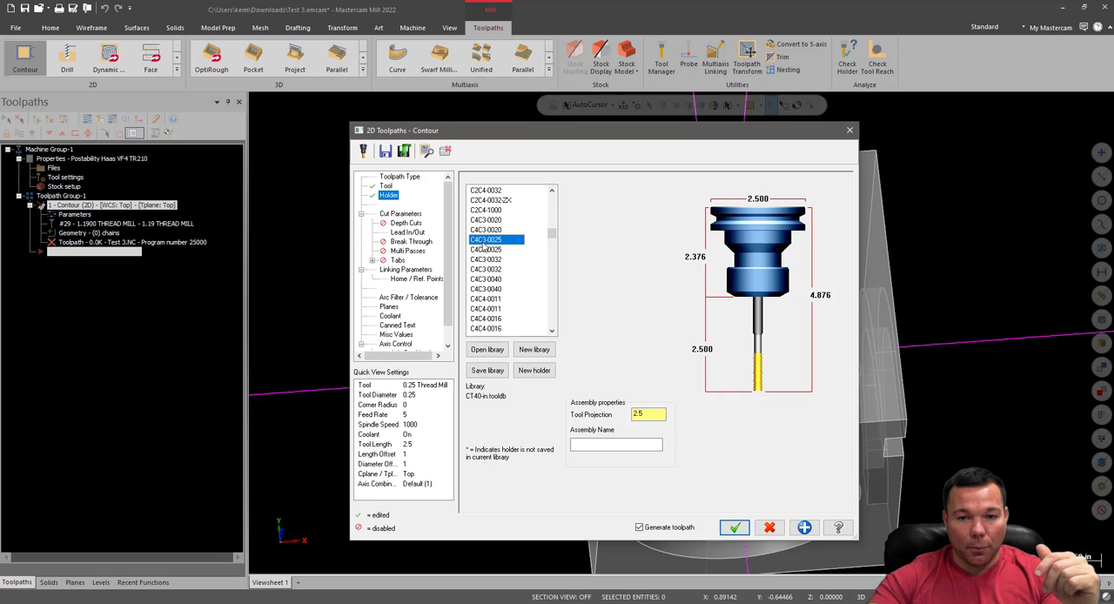
Compare alternative C4C3, C4C4 and C4C5 holders from the CT40-in library on the 0.25 Thread Mill
click(485, 299)
click(484, 319)
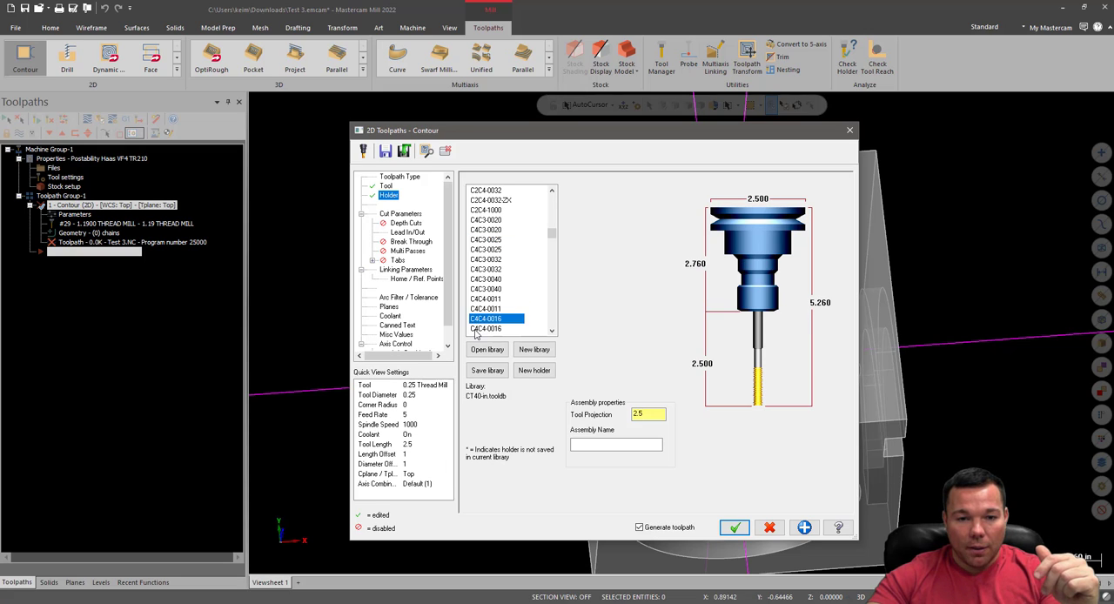
scroll(481, 310, down, 1)
scroll(481, 322, down, 5)
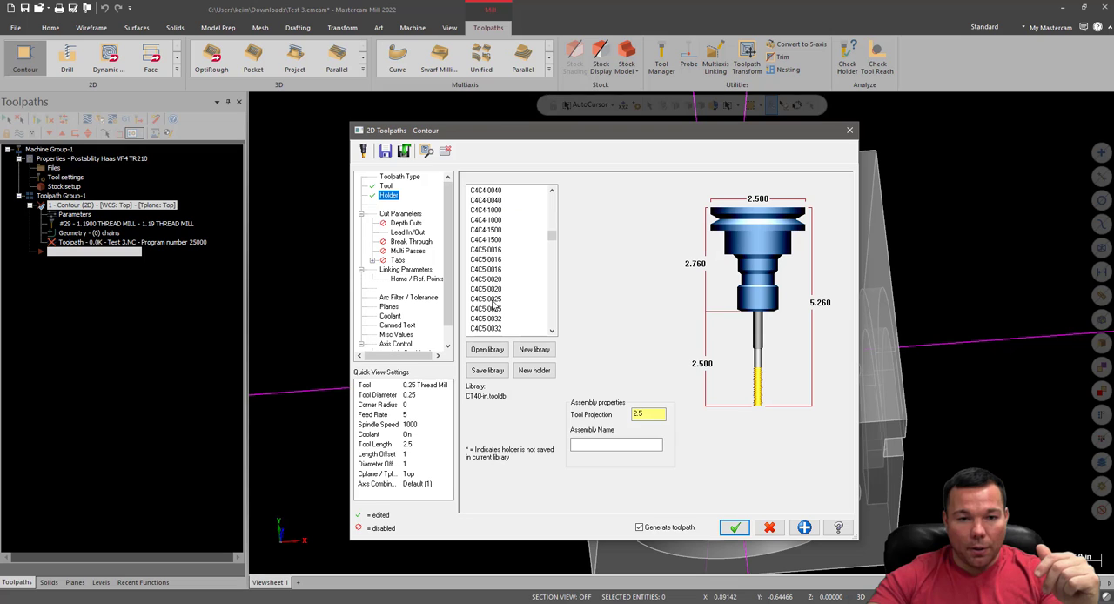
click(484, 269)
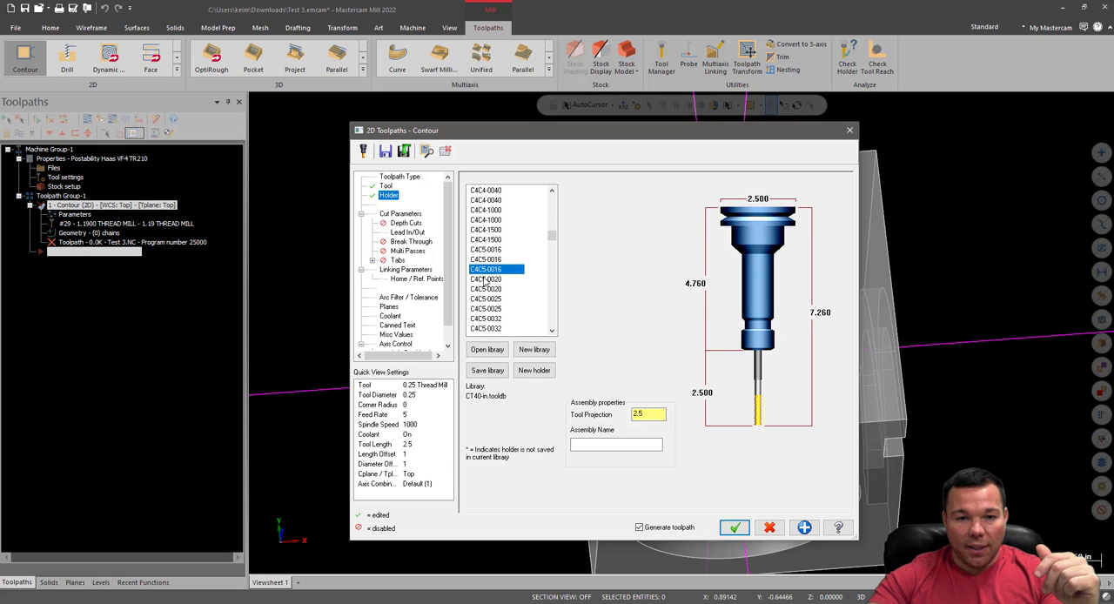
scroll(484, 280, up, 6)
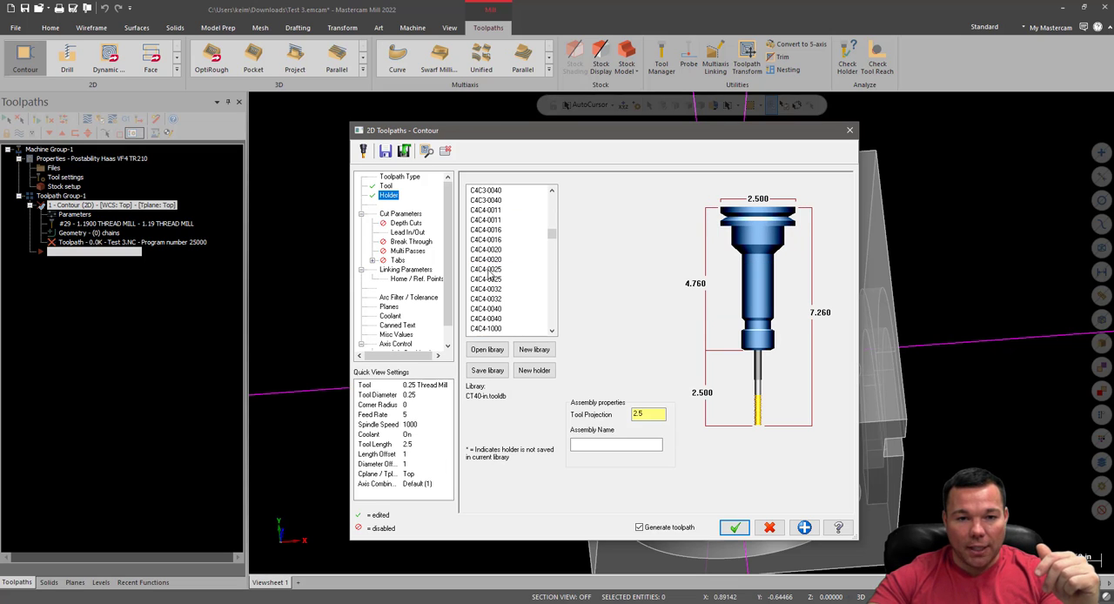
click(492, 239)
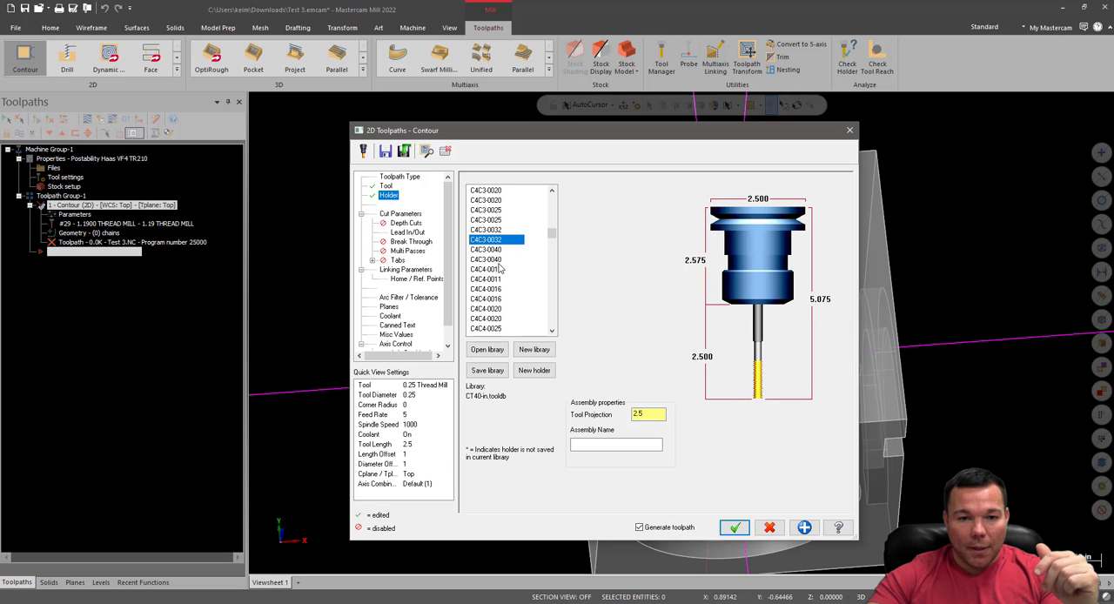
scroll(501, 283, up, 1)
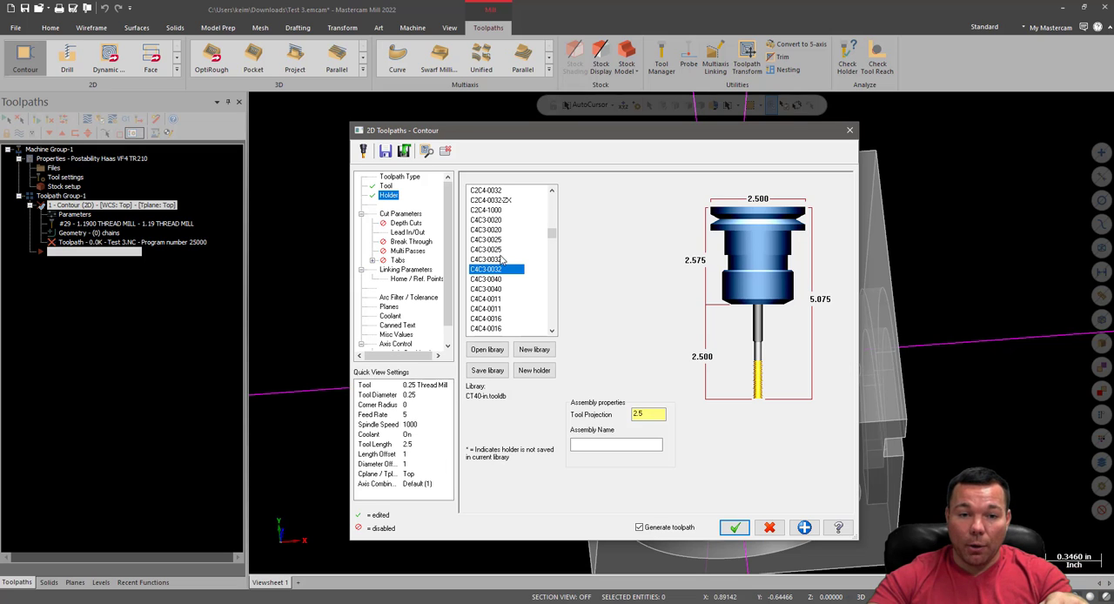
click(501, 250)
click(502, 231)
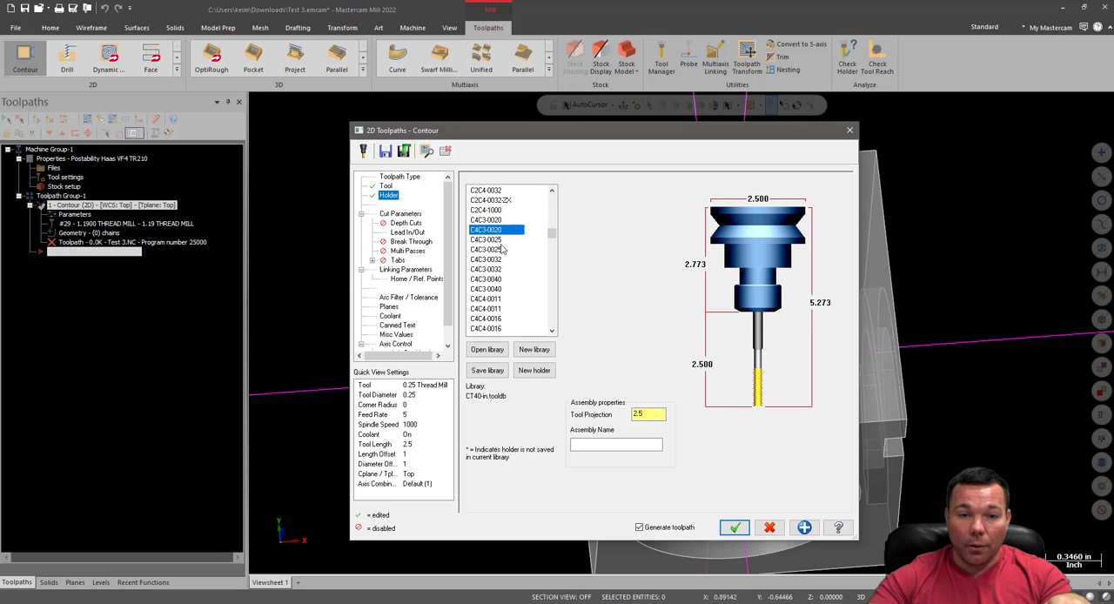
scroll(505, 309, down, 1)
click(498, 279)
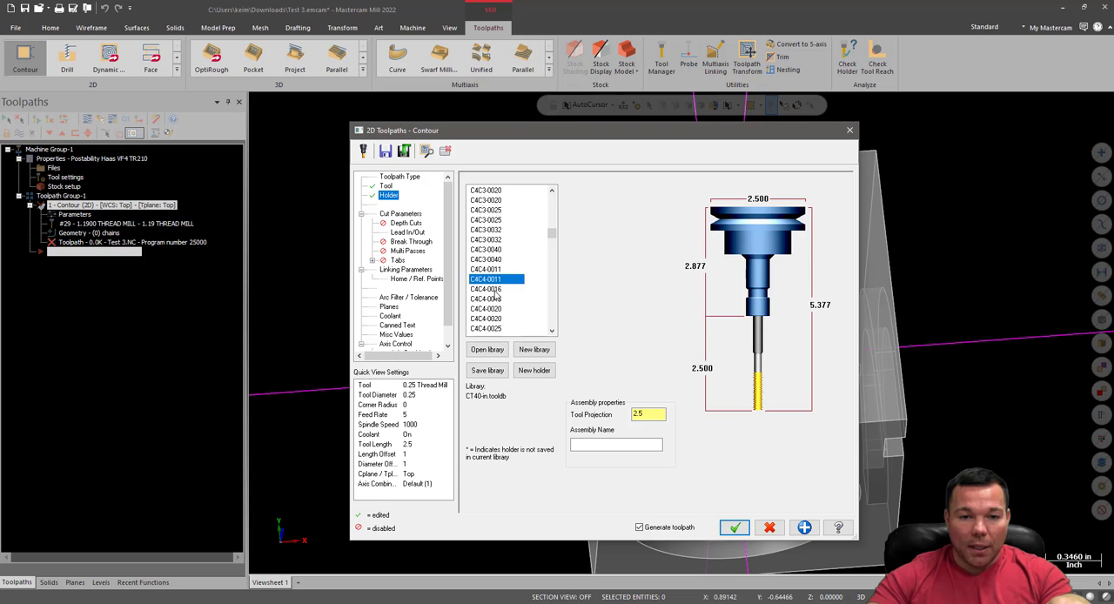
click(495, 289)
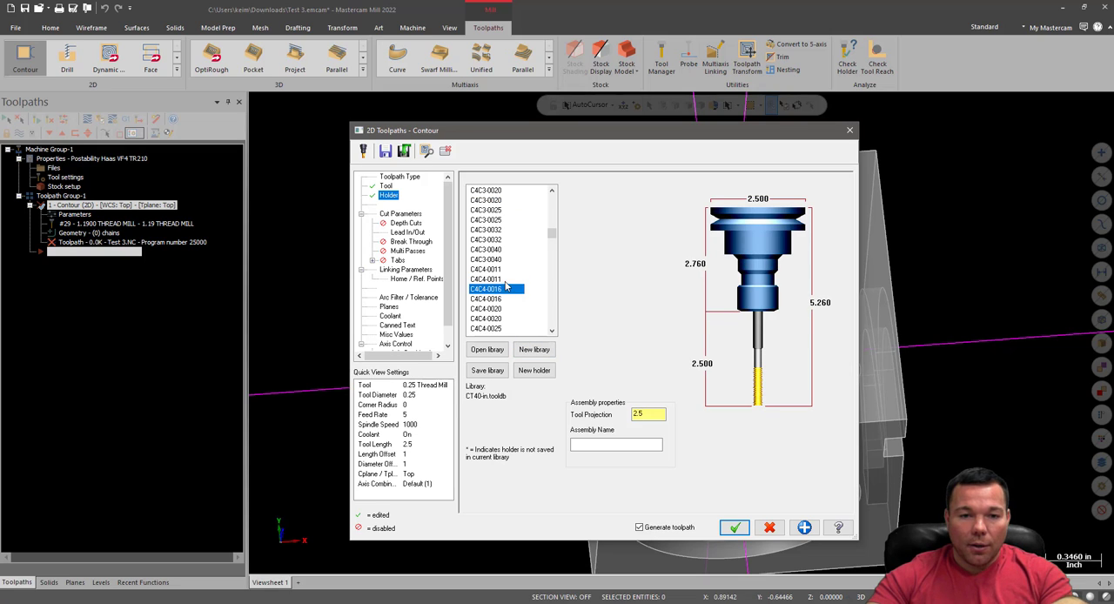
Assign the second C4C3-0032 holder to the 0.25 Thread Mill and set the tool projection to 1.5
click(494, 241)
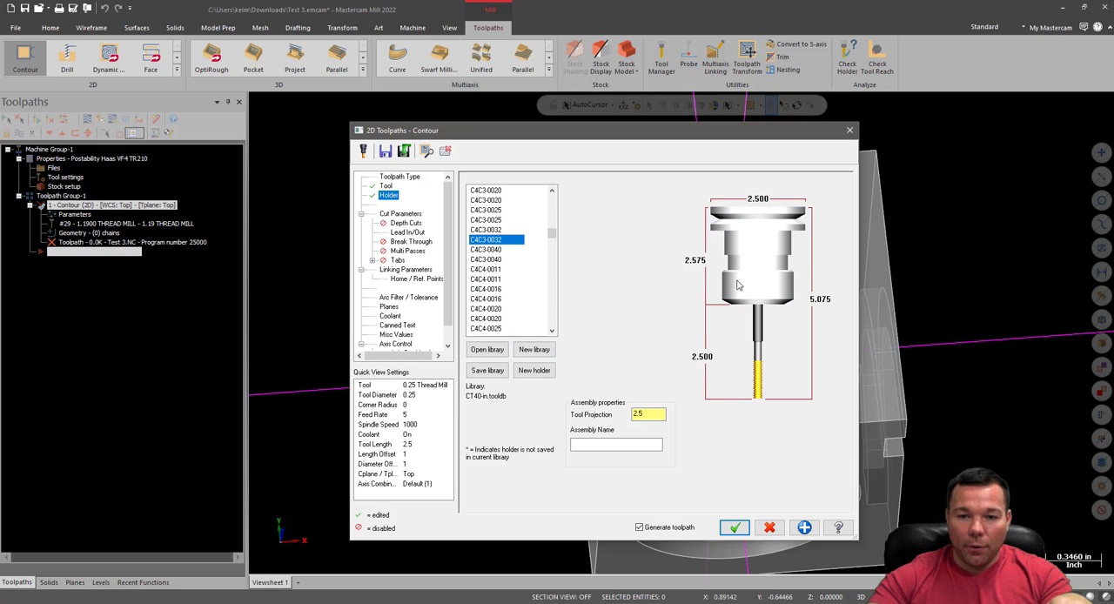
double_click(652, 415)
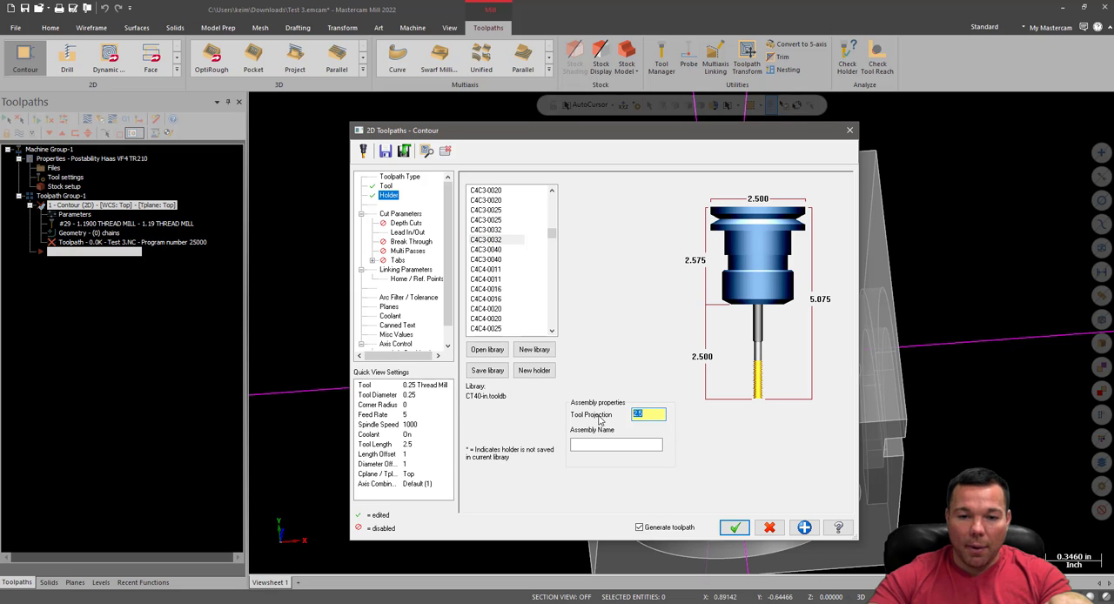
text(1.5)
click(597, 445)
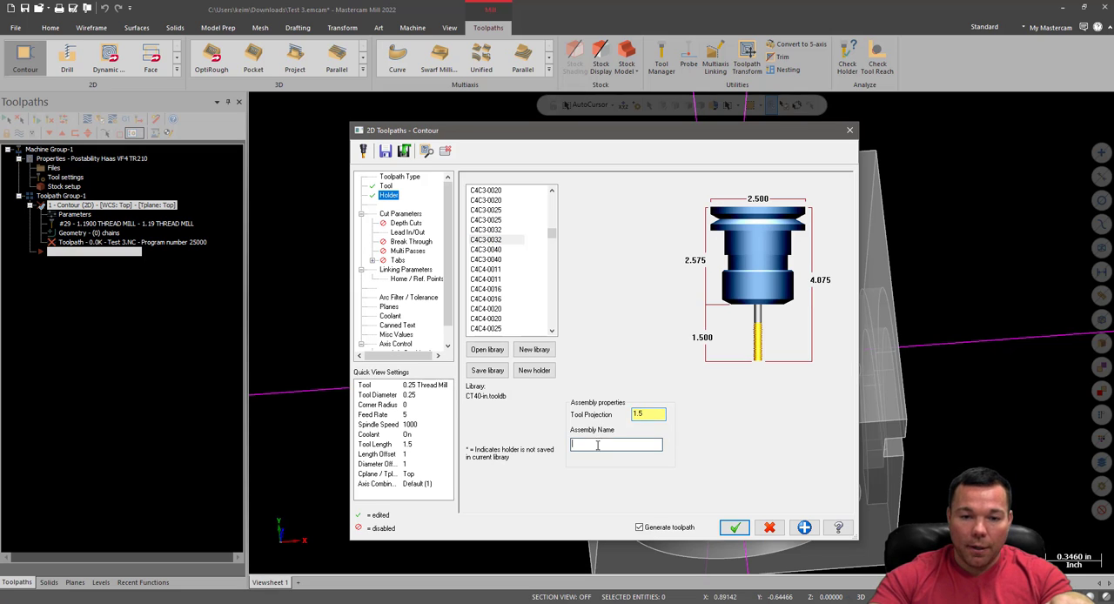